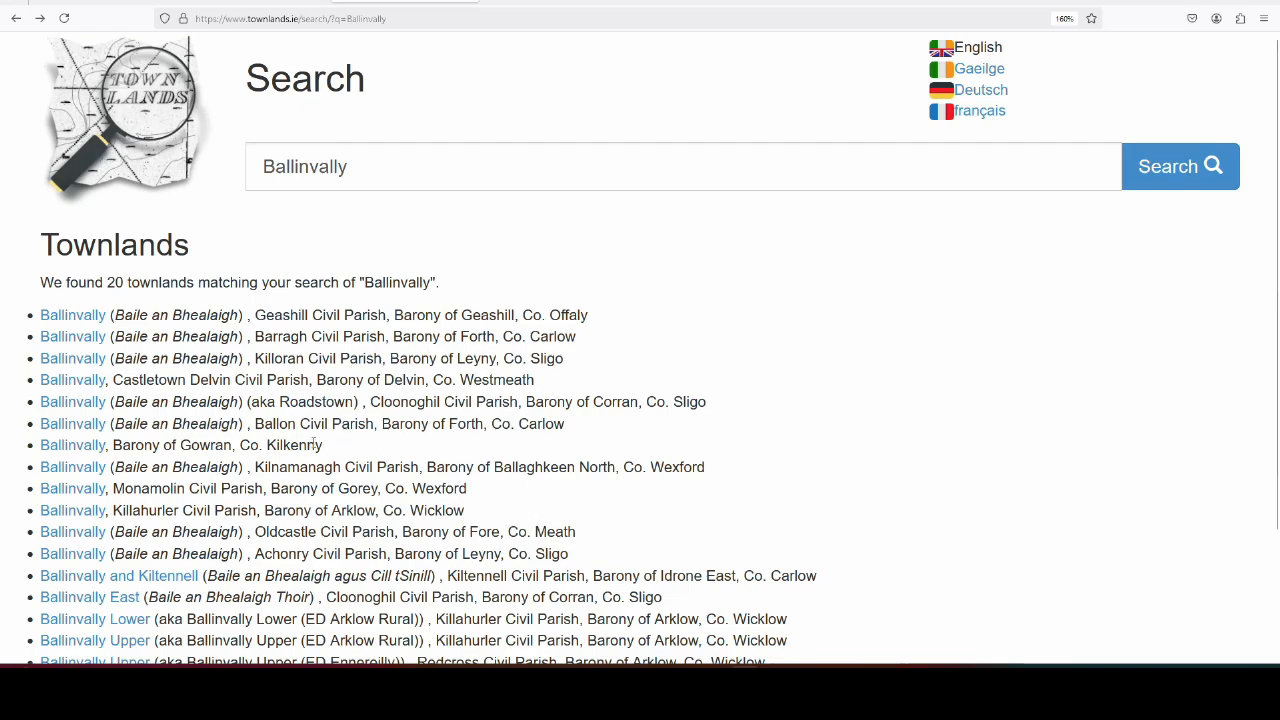
Compare the Ballinvally search results with and without an Irish name, including the entry in the Barony of Gowran, Co. Kilkenny.
{"action": "left_click_drag", "start_coordinate": [326, 450], "coordinate": [38, 449]}
{"action": "scroll", "coordinate": [754, 406], "scroll_direction": "down", "scroll_amount": 3}
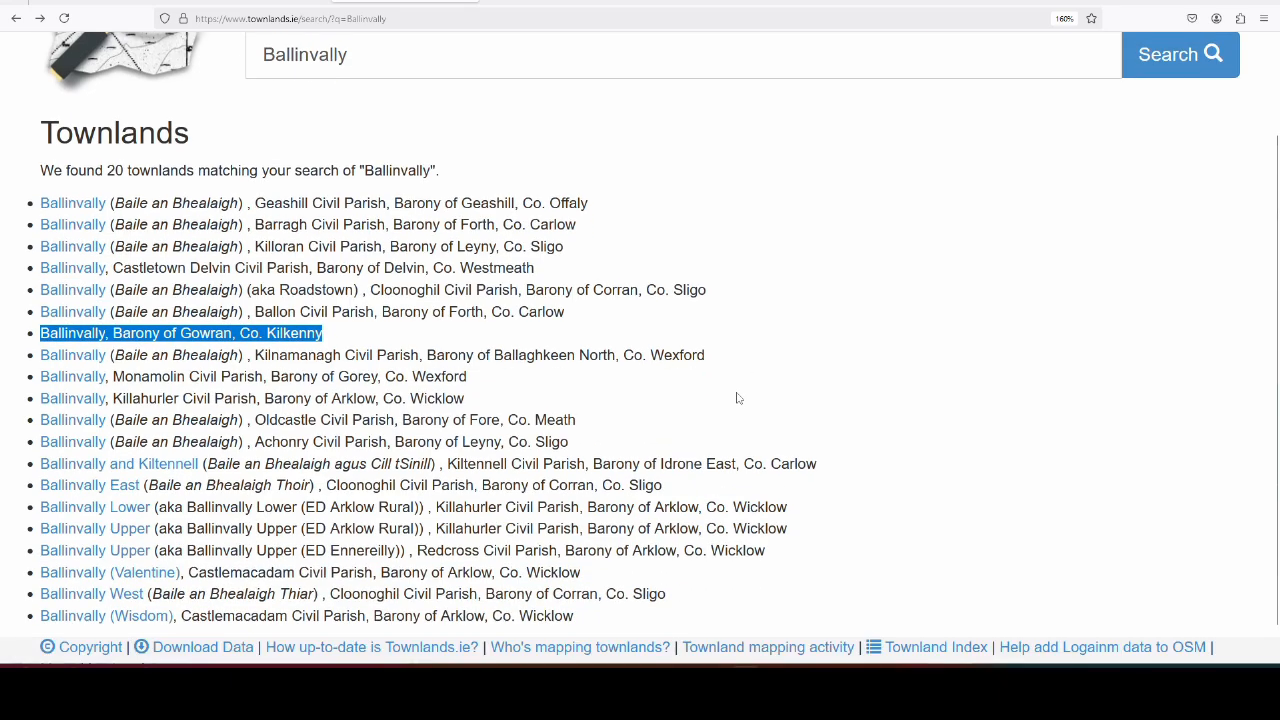
{"action": "left_click", "coordinate": [112, 155]}
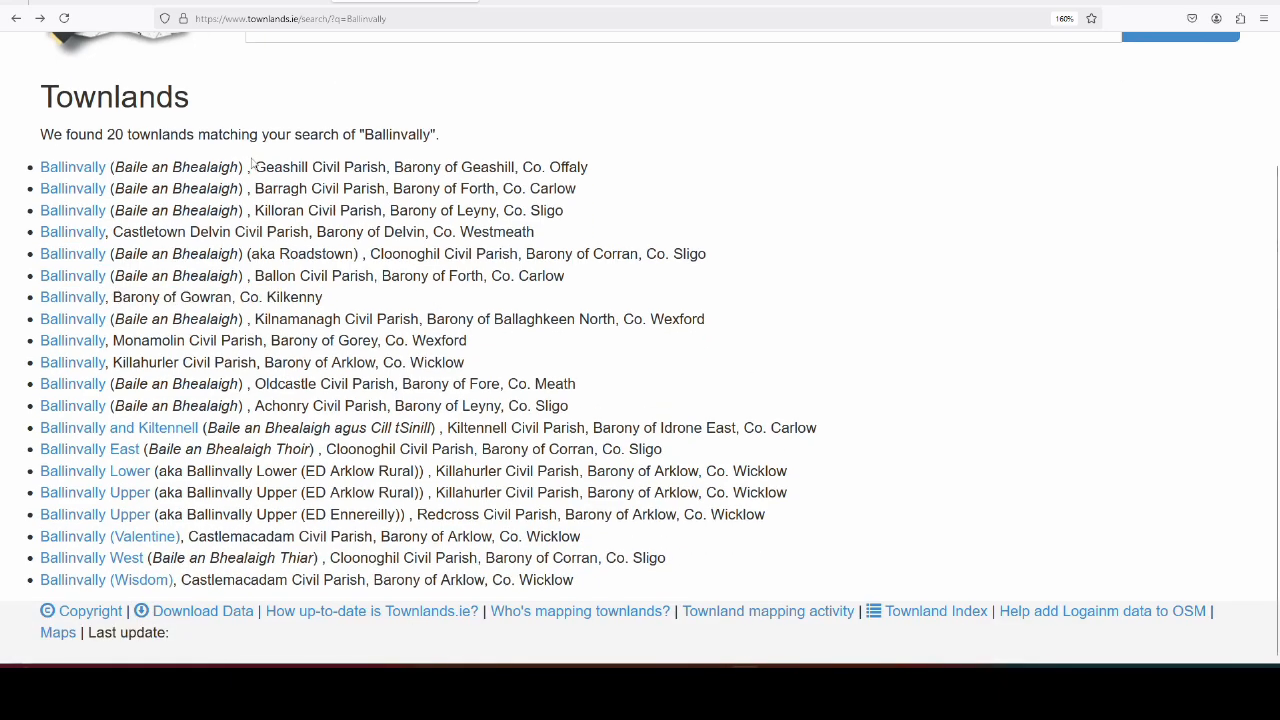
{"action": "left_click_drag", "start_coordinate": [112, 254], "coordinate": [244, 254]}
{"action": "left_click_drag", "start_coordinate": [111, 275], "coordinate": [247, 275]}
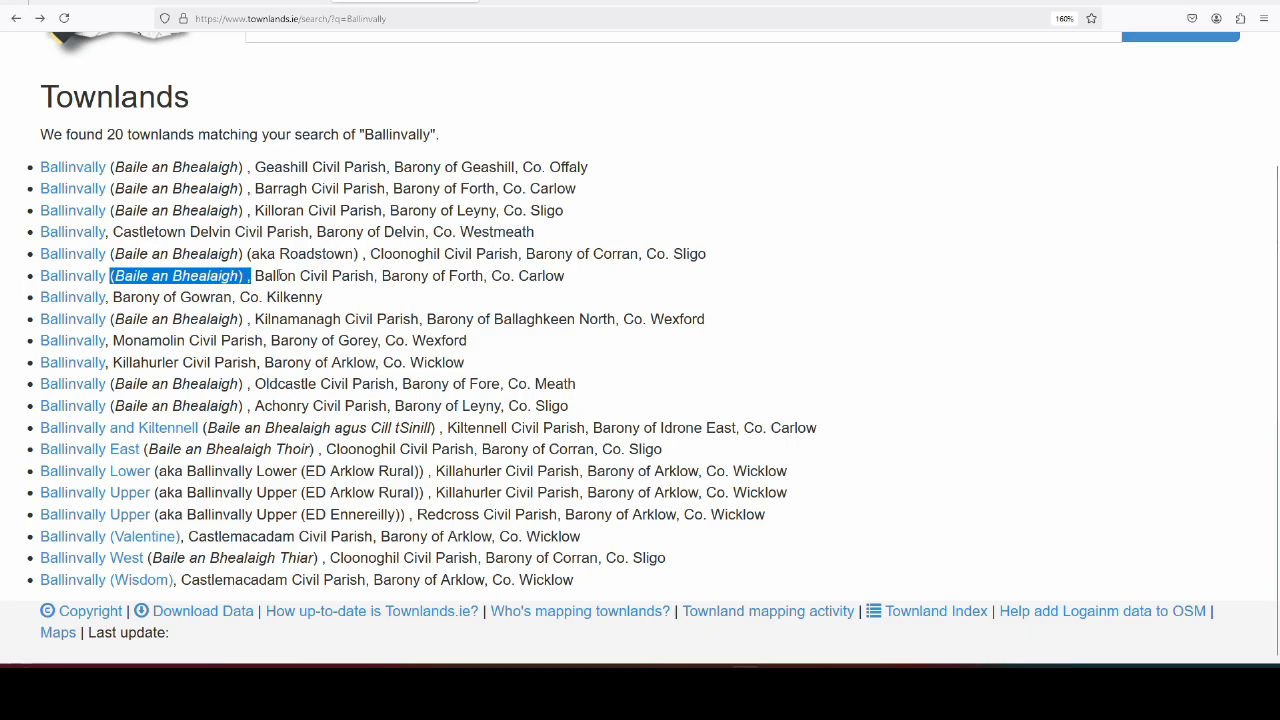
{"action": "left_click", "coordinate": [255, 271]}
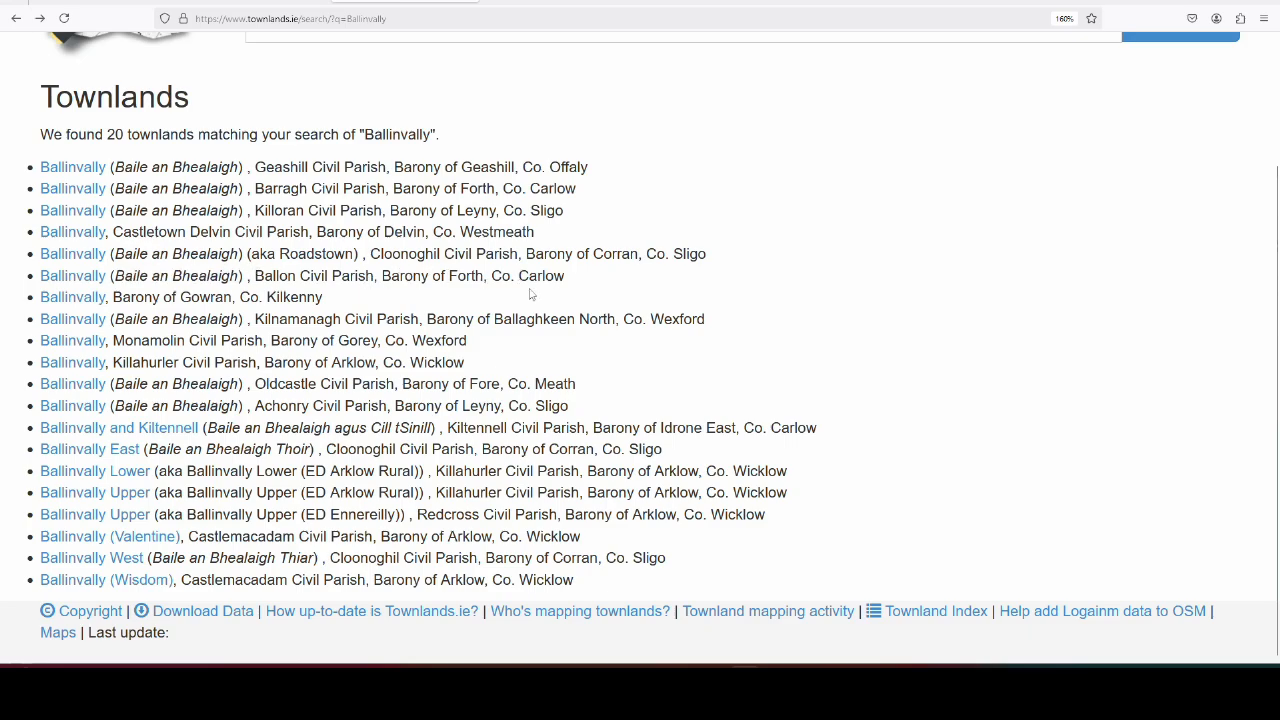
Open the Ballinvally townland page for the Barony of Gowran, Co. Kilkenny.
{"action": "left_click_drag", "start_coordinate": [342, 305], "coordinate": [38, 300]}
{"action": "left_click", "coordinate": [342, 303]}
{"action": "left_click", "coordinate": [90, 300]}
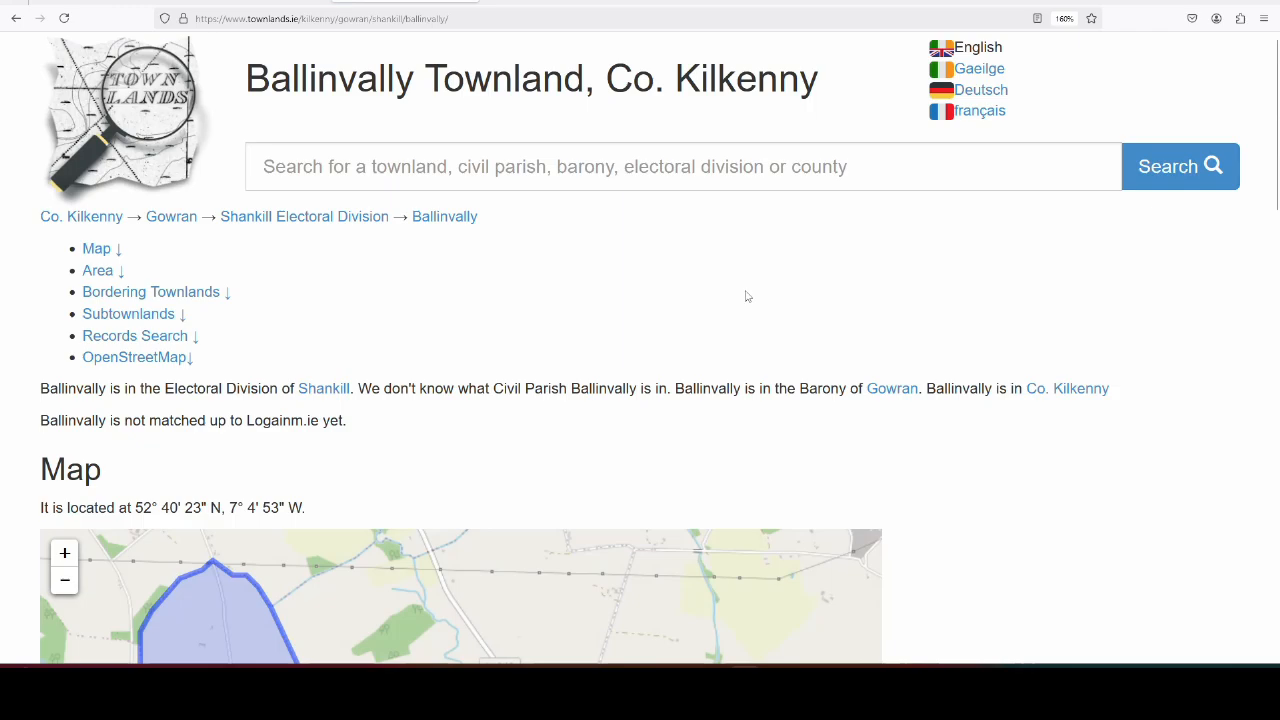
Check Ballinvally's Logainm.ie match status and view its boundary with the surrounding area on the map.
{"action": "scroll", "coordinate": [160, 351], "scroll_direction": "down", "scroll_amount": 2}
{"action": "left_click_drag", "start_coordinate": [40, 308], "coordinate": [420, 314]}
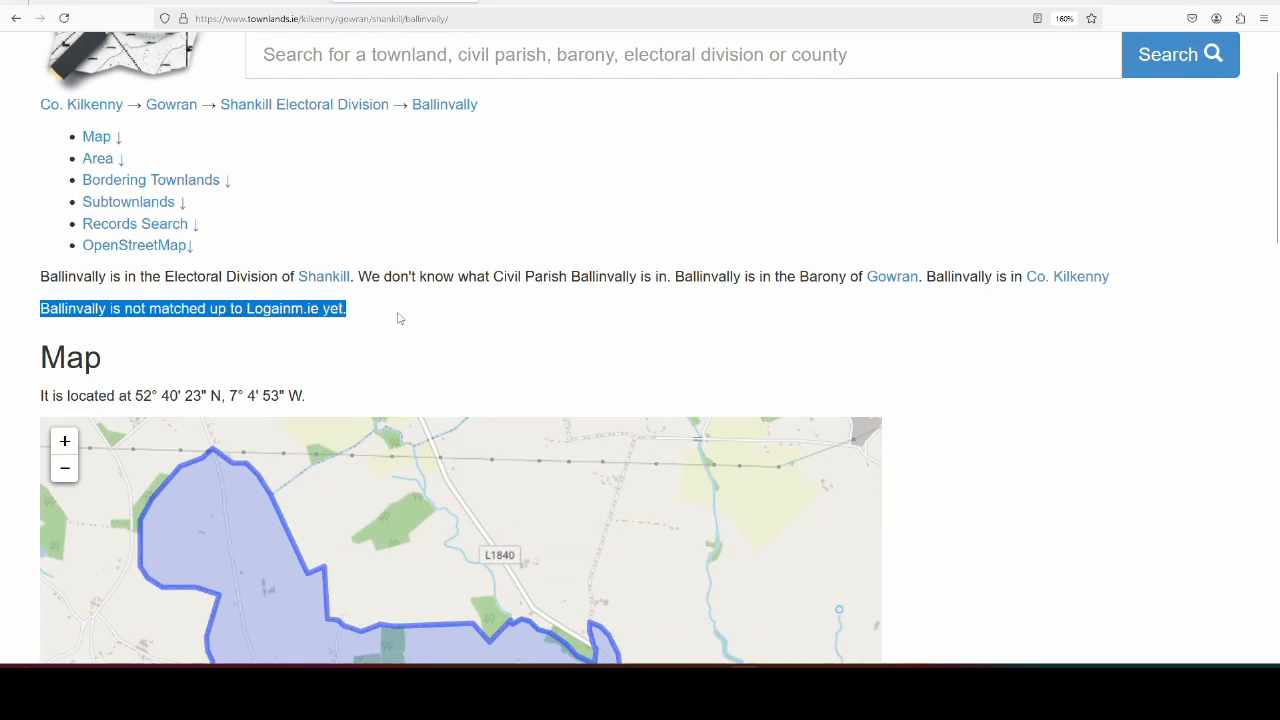
{"action": "left_click", "coordinate": [401, 313]}
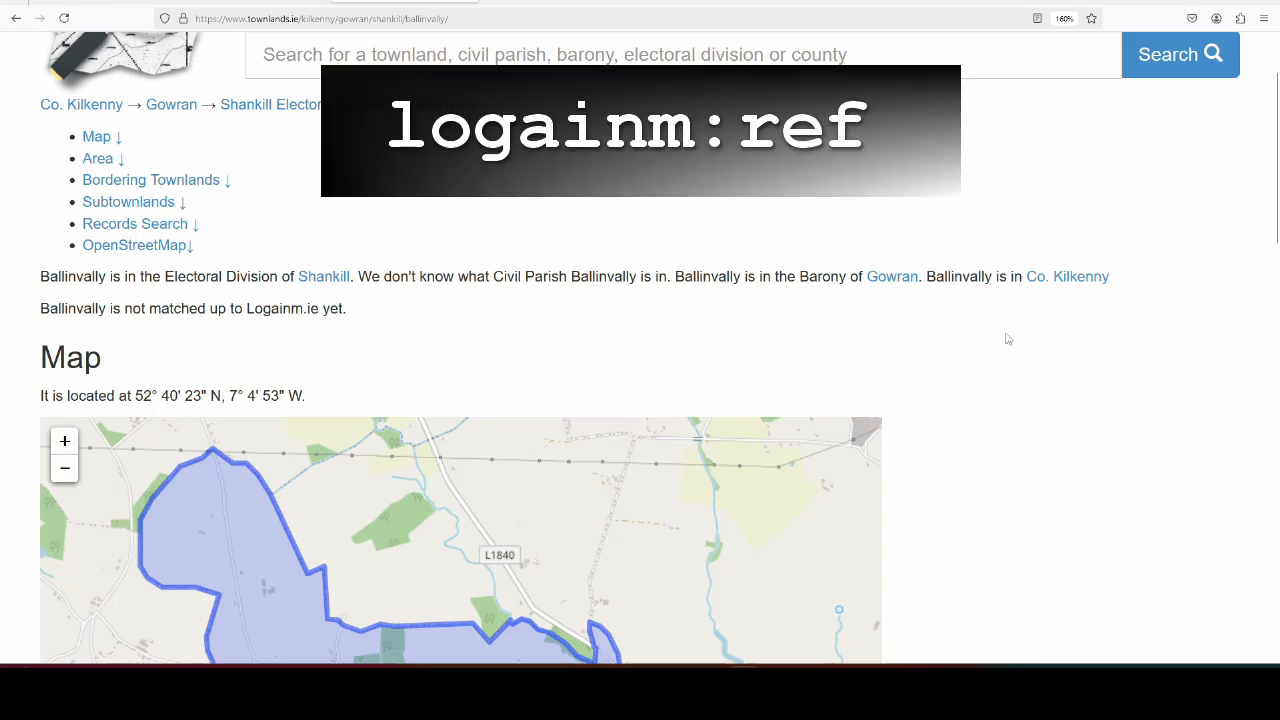
{"action": "scroll", "coordinate": [559, 271], "scroll_direction": "down", "scroll_amount": 2}
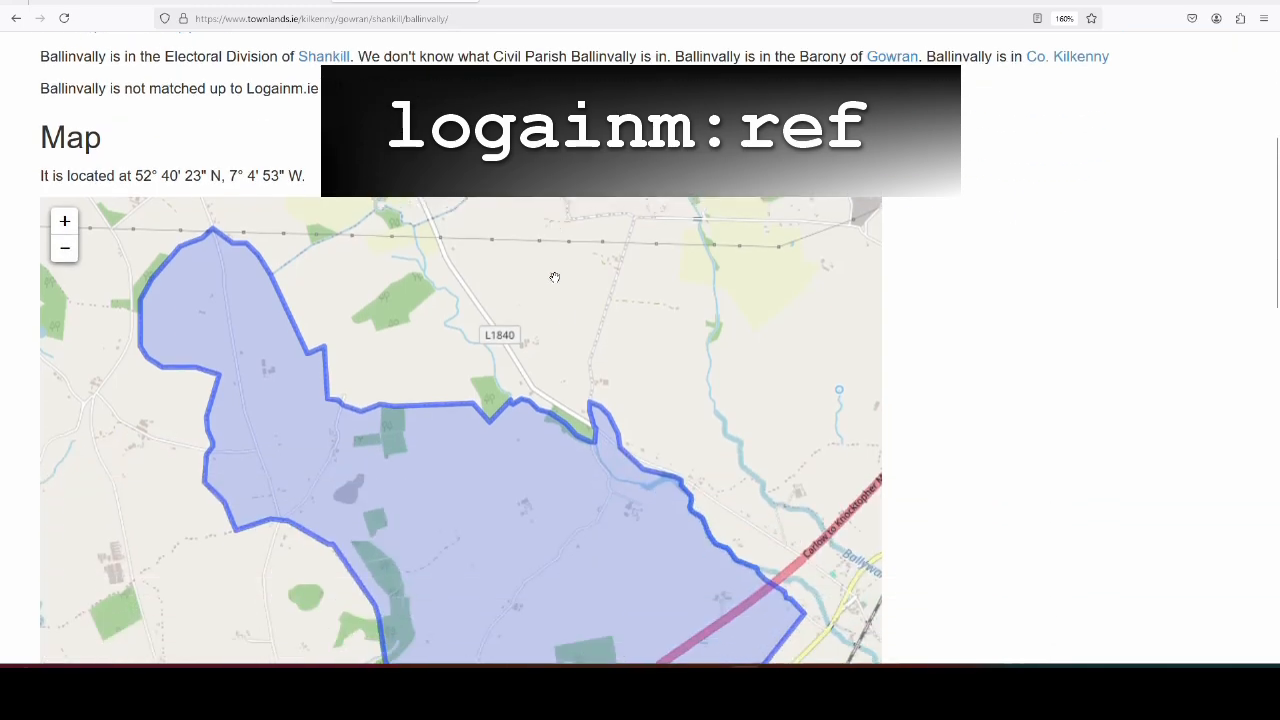
{"action": "scroll", "coordinate": [341, 390], "scroll_direction": "down", "scroll_amount": 3}
{"action": "scroll", "coordinate": [591, 383], "scroll_direction": "up", "scroll_amount": 1}
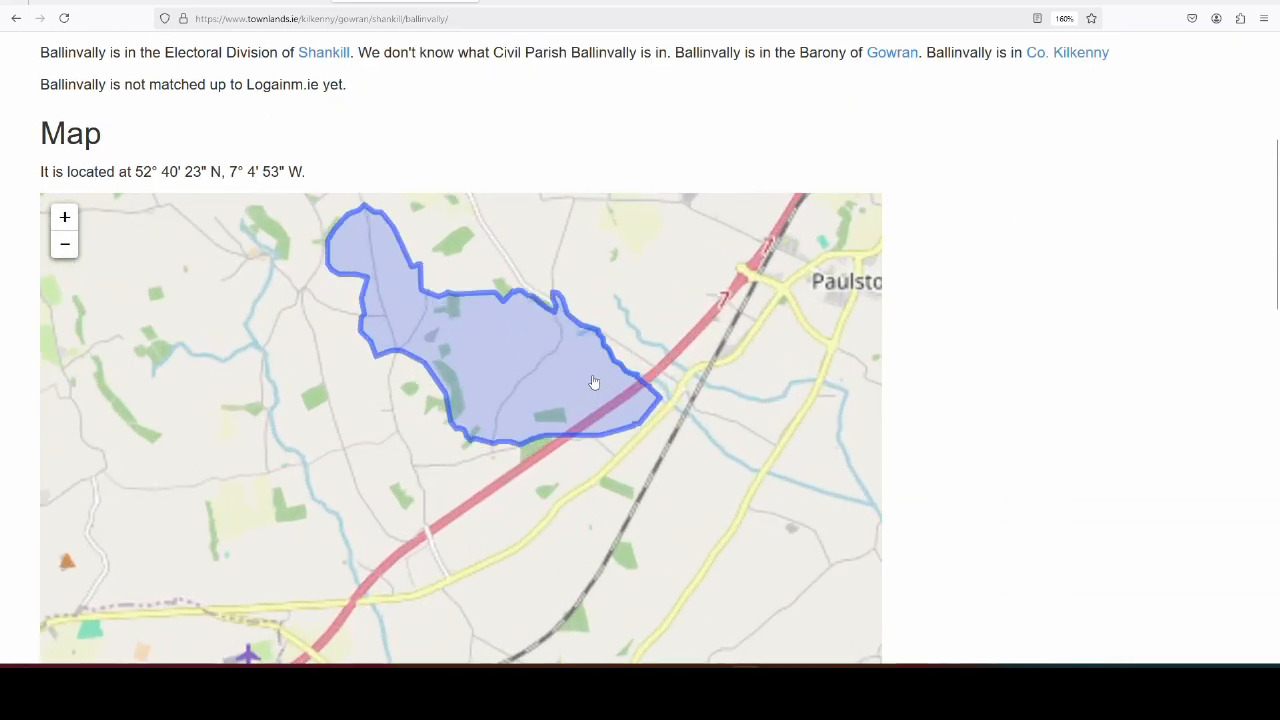
{"action": "scroll", "coordinate": [1123, 506], "scroll_direction": "up", "scroll_amount": 3}
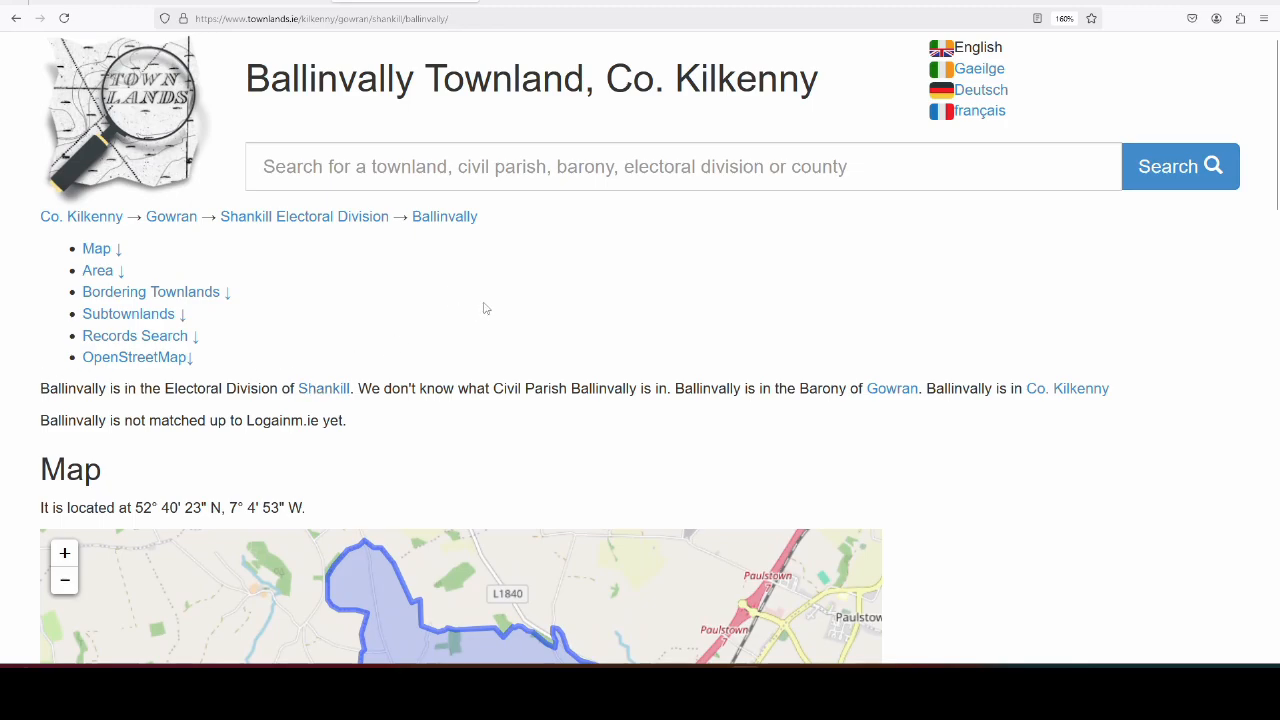
Review the area, borders and subtownlands sections of the Ballinvally page.
{"action": "scroll", "coordinate": [1190, 491], "scroll_direction": "down", "scroll_amount": 7}
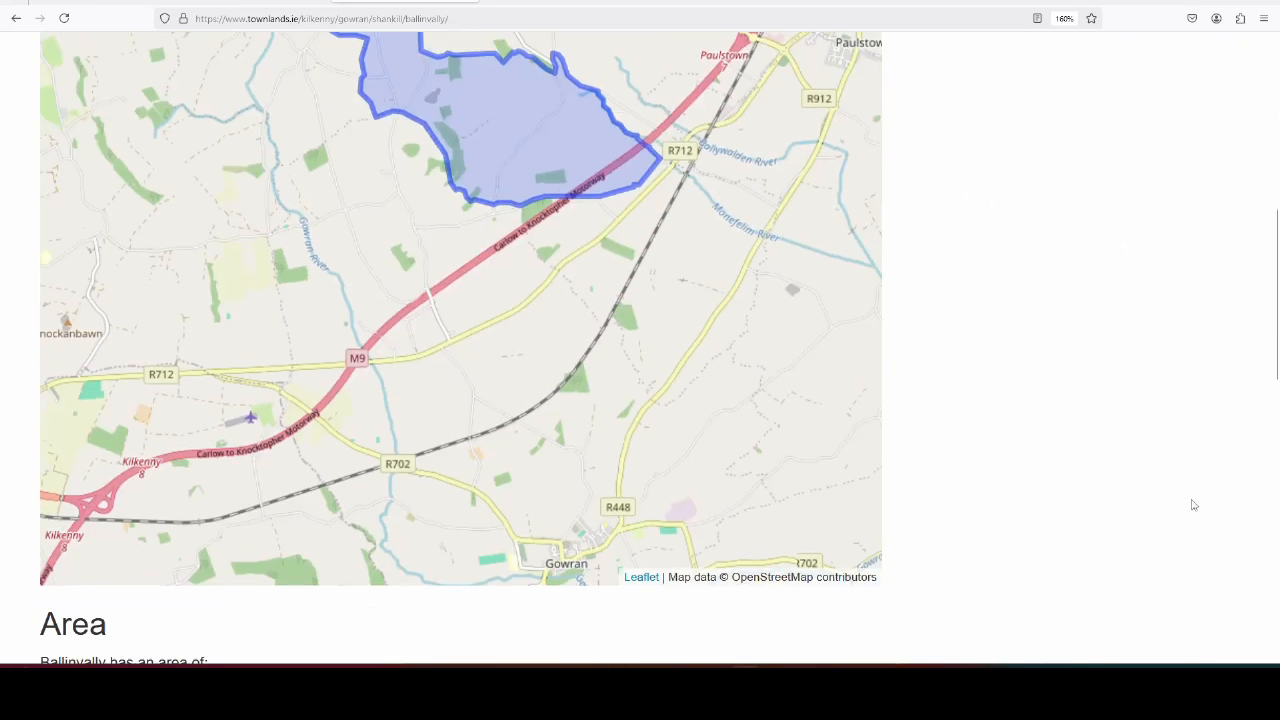
{"action": "scroll", "coordinate": [1192, 505], "scroll_direction": "down", "scroll_amount": 3}
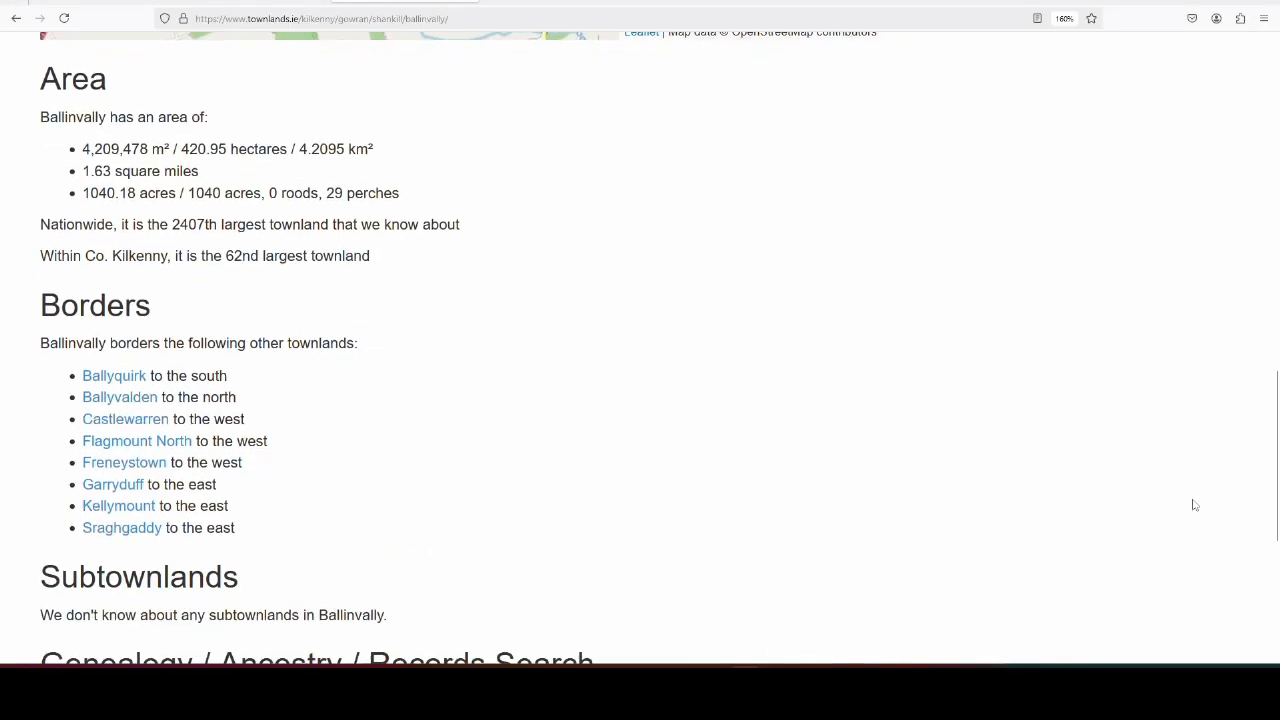
{"action": "scroll", "coordinate": [1198, 498], "scroll_direction": "down", "scroll_amount": 1}
{"action": "scroll", "coordinate": [1198, 498], "scroll_direction": "up", "scroll_amount": 12}
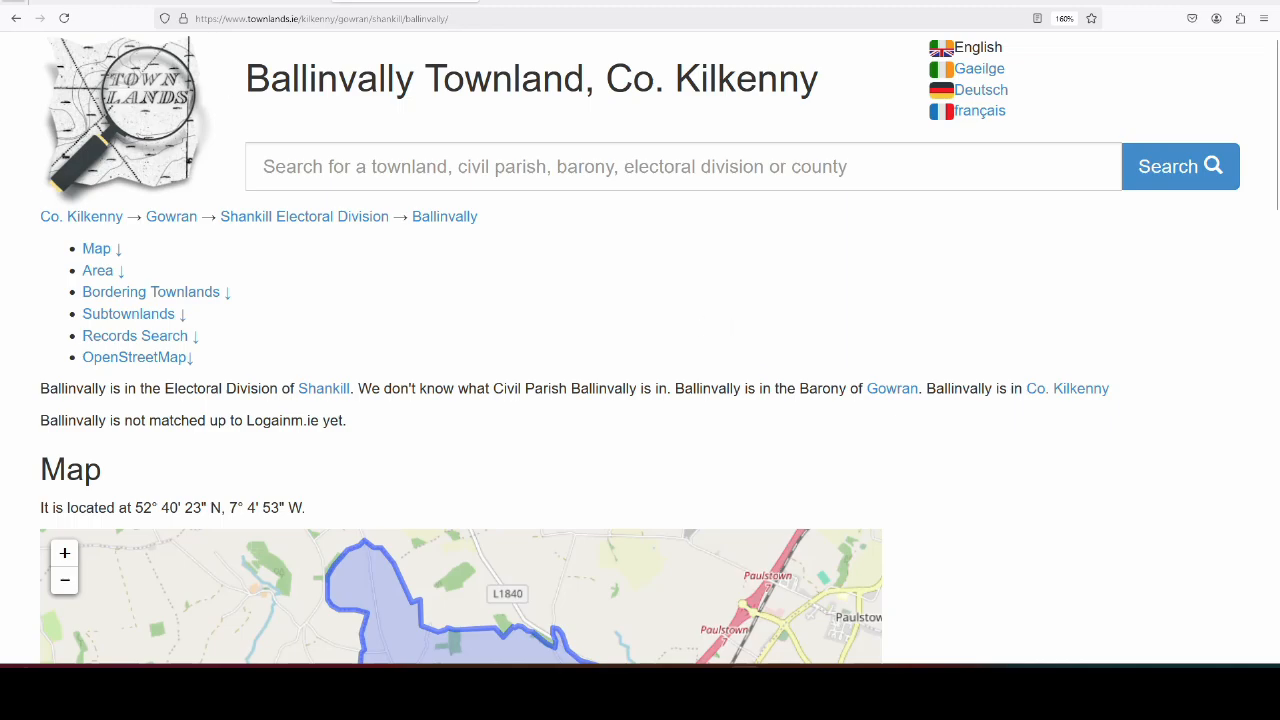
Switch to overpass turbo and change the County Kilkenny query's element type from nwr to relation.
{"action": "left_click", "coordinate": [100, 5]}
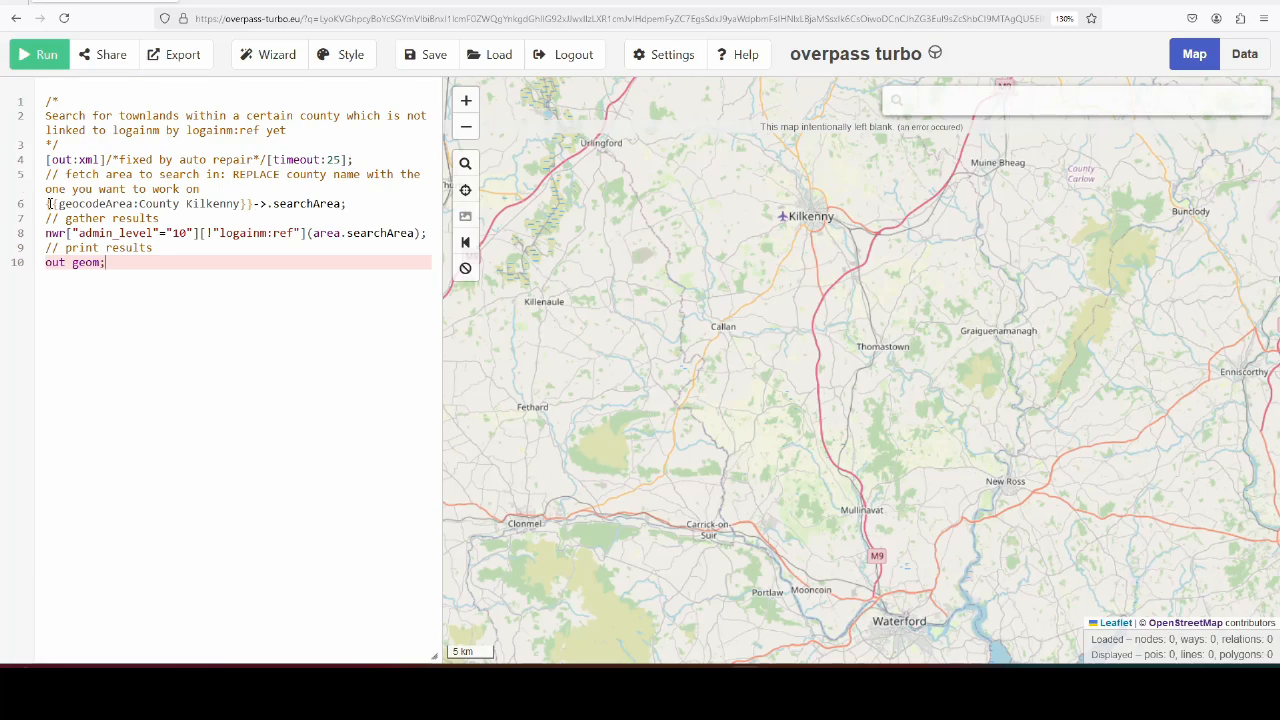
{"action": "left_click_drag", "start_coordinate": [45, 203], "coordinate": [365, 203]}
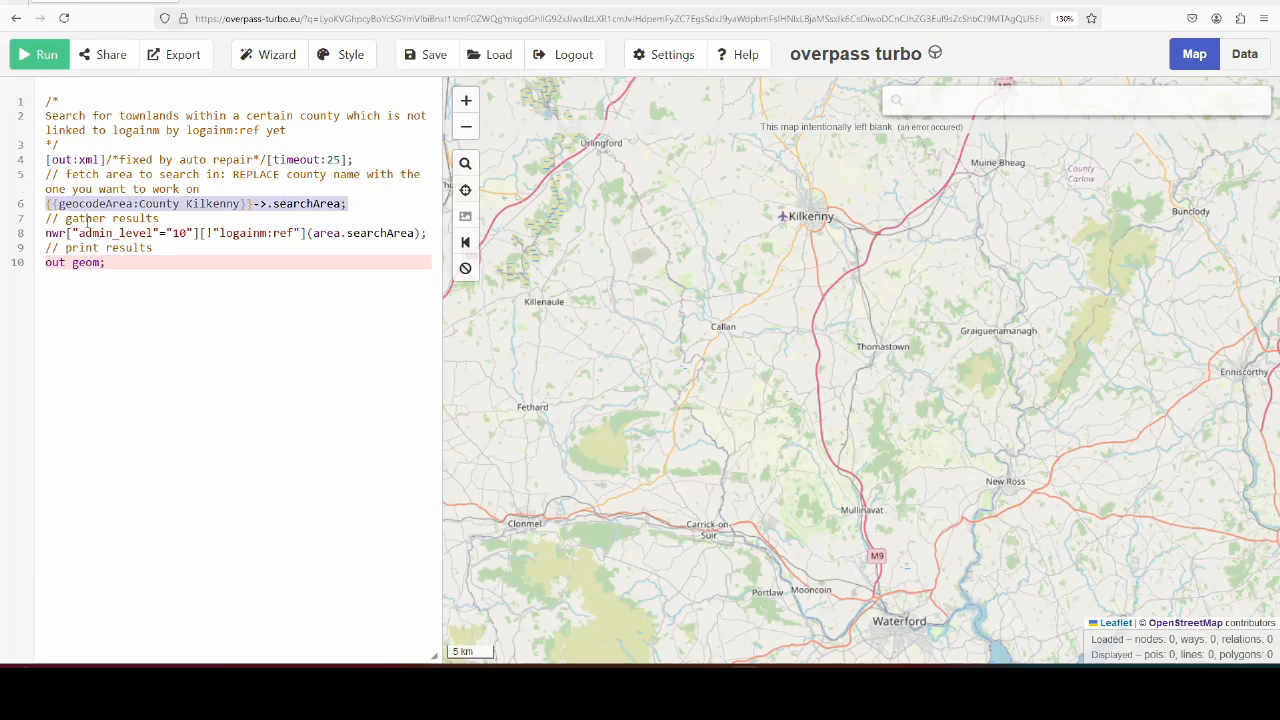
{"action": "left_click", "coordinate": [46, 232]}
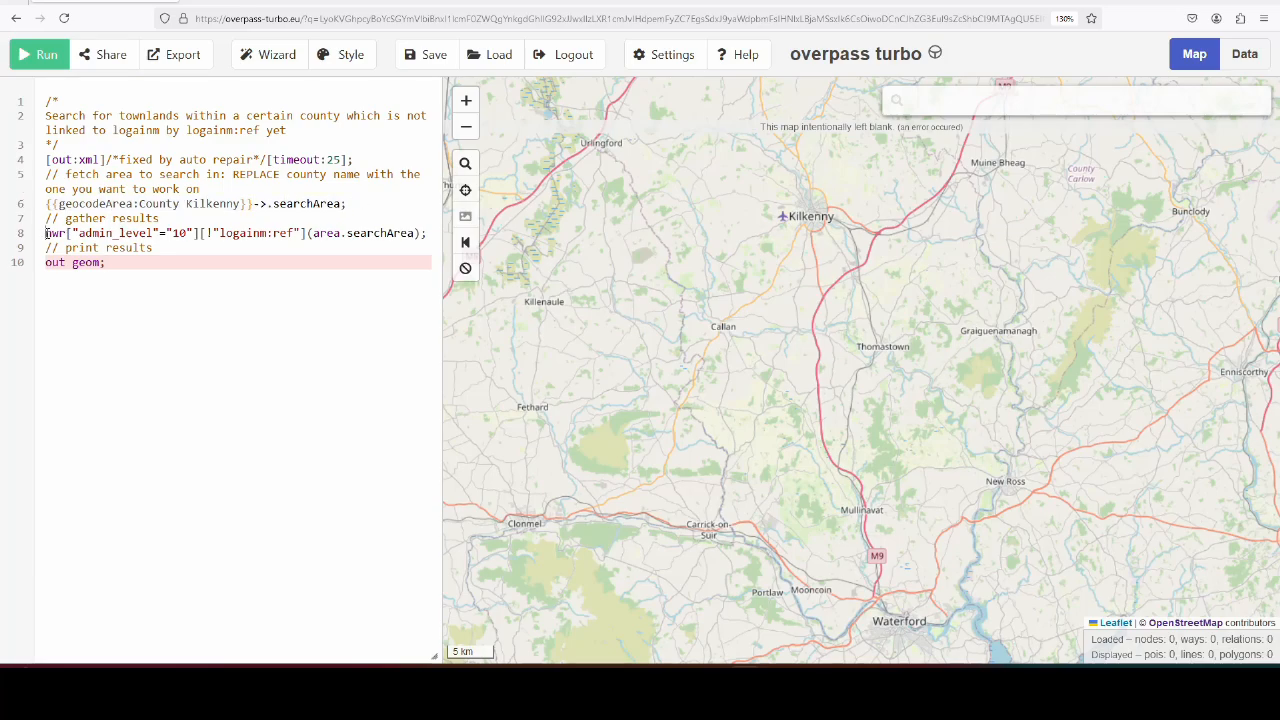
{"action": "left_click_drag", "start_coordinate": [46, 232], "coordinate": [65, 232]}
{"action": "type", "text": "relation"}
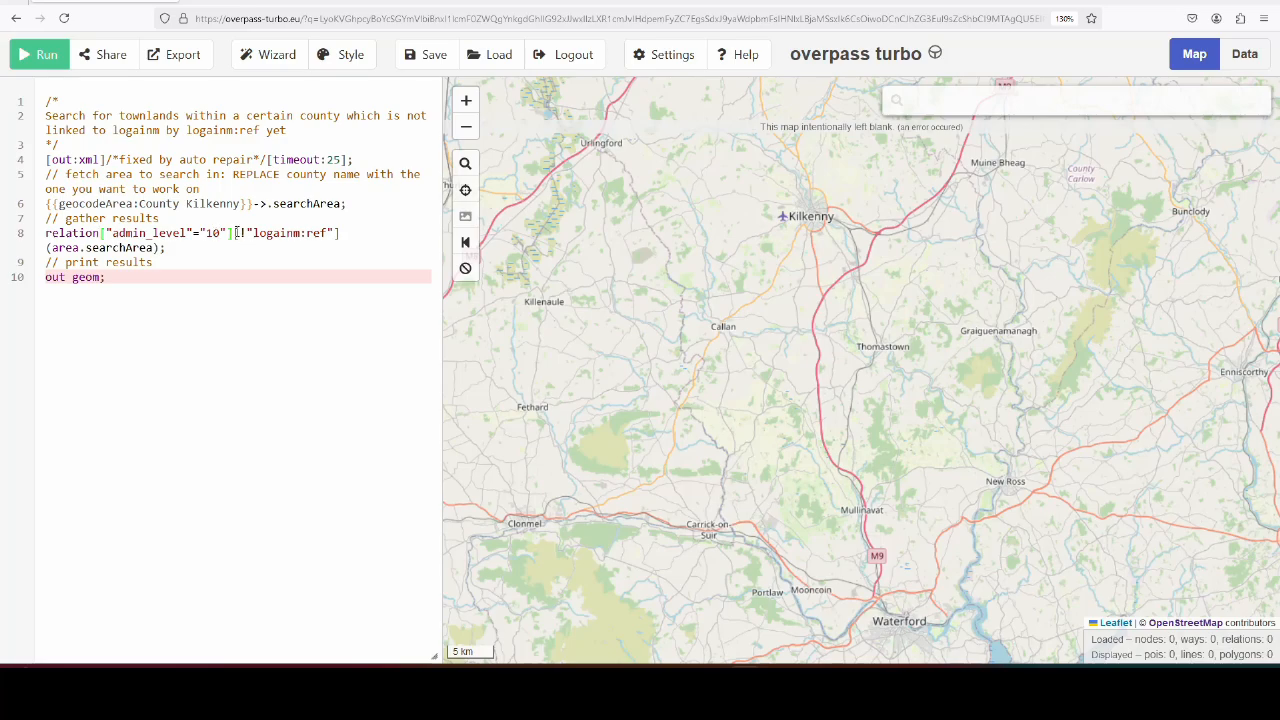
Run the query for admin_level 10 relations without logainm:ref and continue with loading the large result.
{"action": "left_click_drag", "start_coordinate": [236, 232], "coordinate": [344, 232]}
{"action": "left_click", "coordinate": [345, 234]}
{"action": "left_click", "coordinate": [44, 55]}
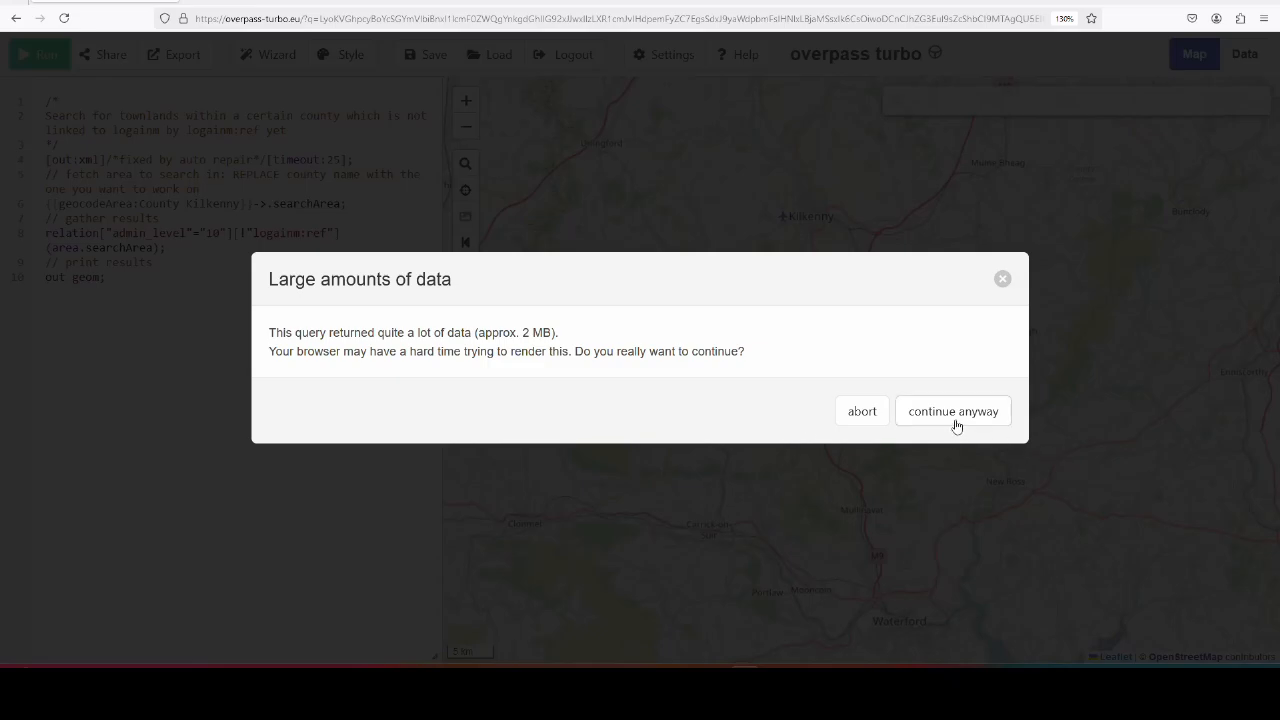
{"action": "left_click", "coordinate": [958, 418]}
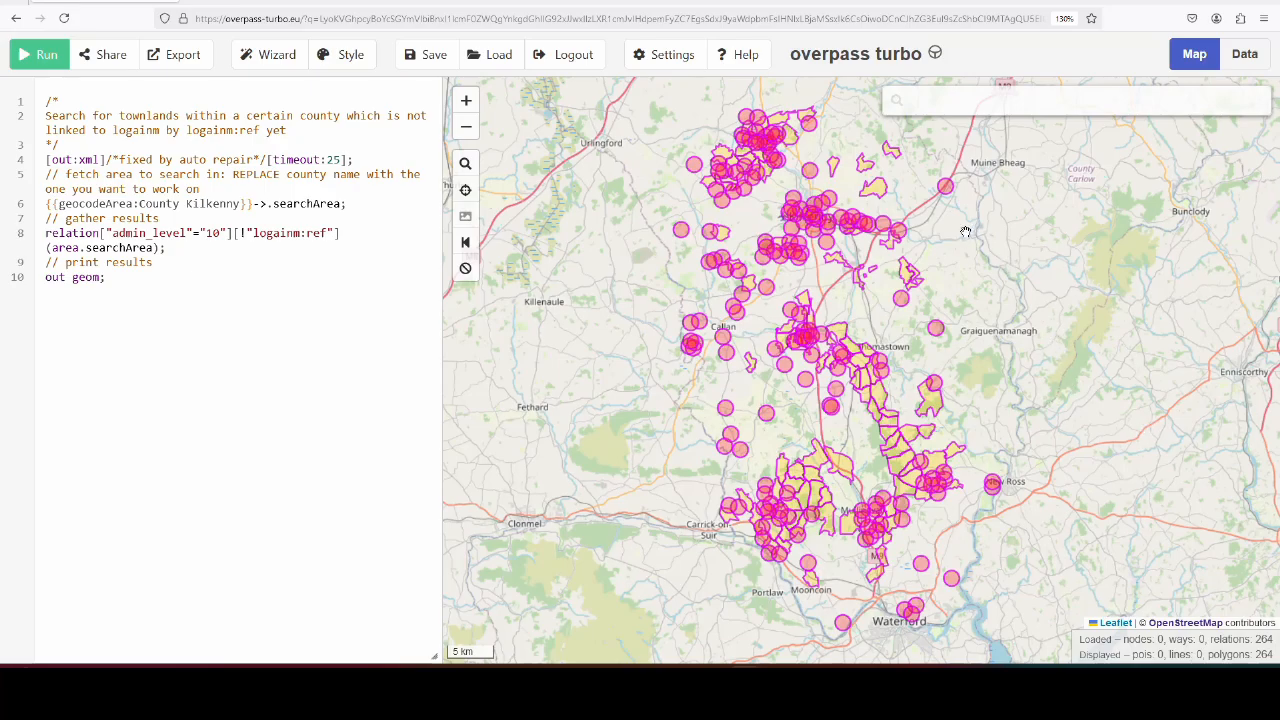
Show the tags of the unlinked Kilmagar townland, north of Knockanbawn, on the results map.
{"action": "left_click_drag", "start_coordinate": [966, 232], "coordinate": [942, 348]}
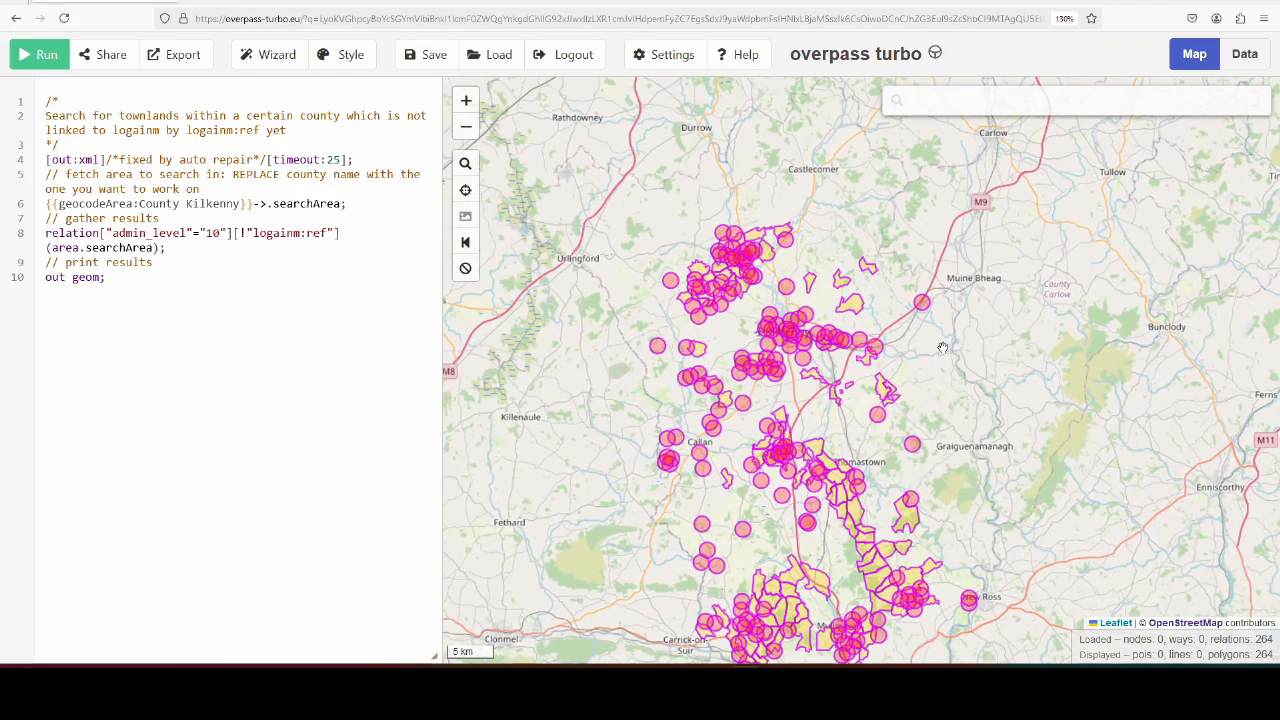
{"action": "scroll", "coordinate": [866, 318], "scroll_direction": "up", "scroll_amount": 3}
{"action": "left_click", "coordinate": [849, 286]}
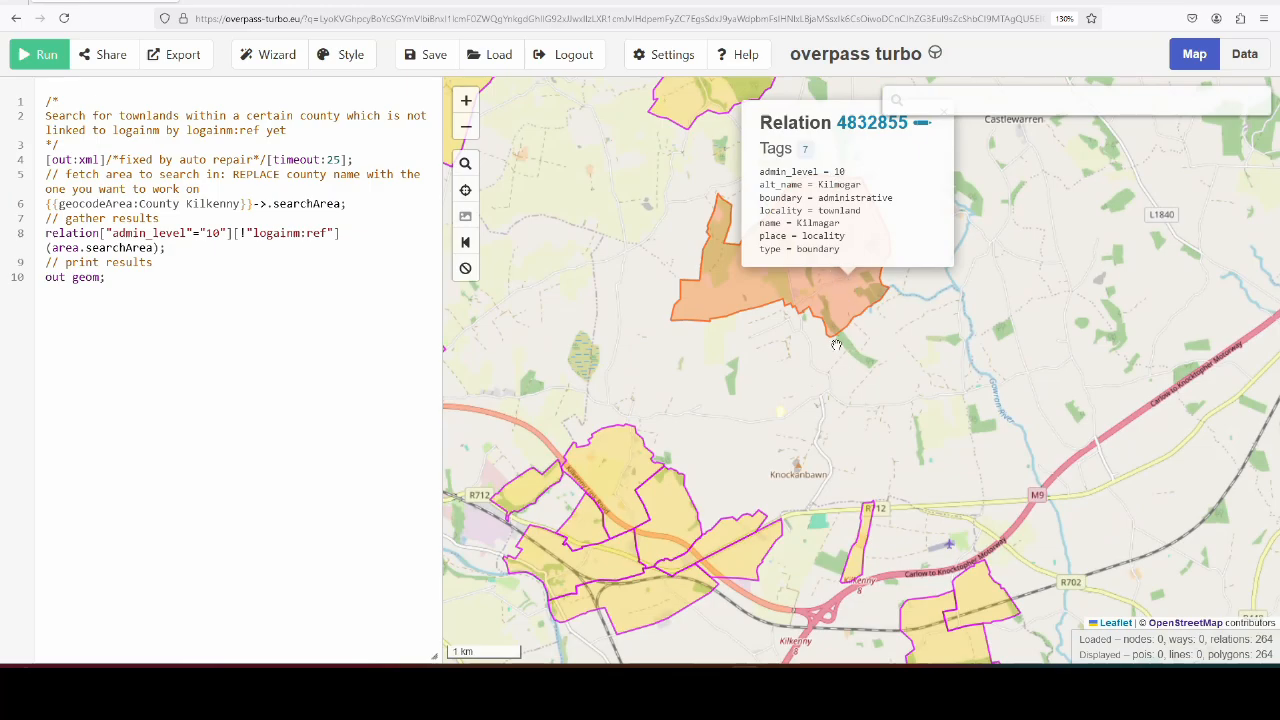
{"action": "left_click_drag", "start_coordinate": [1000, 260], "coordinate": [996, 318]}
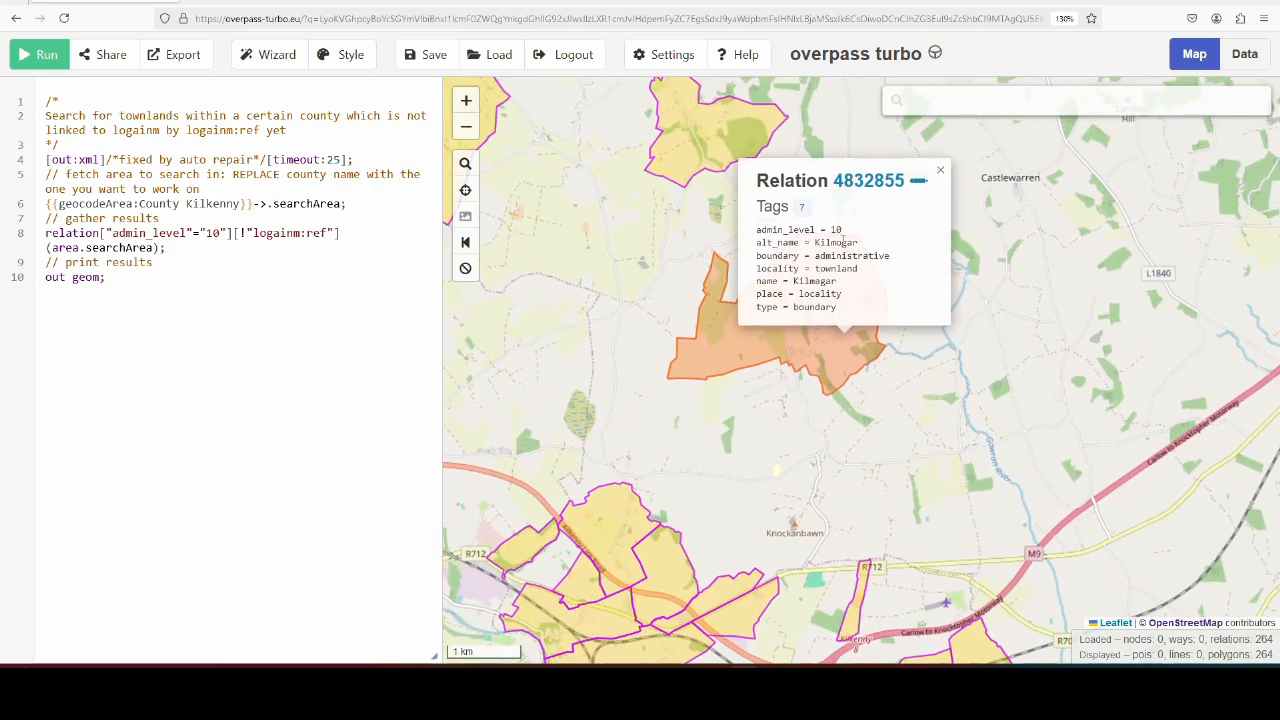
Check the townland's alternative name and copy its name value, Kilmagar, from the relation's tags.
{"action": "double_click", "coordinate": [838, 243]}
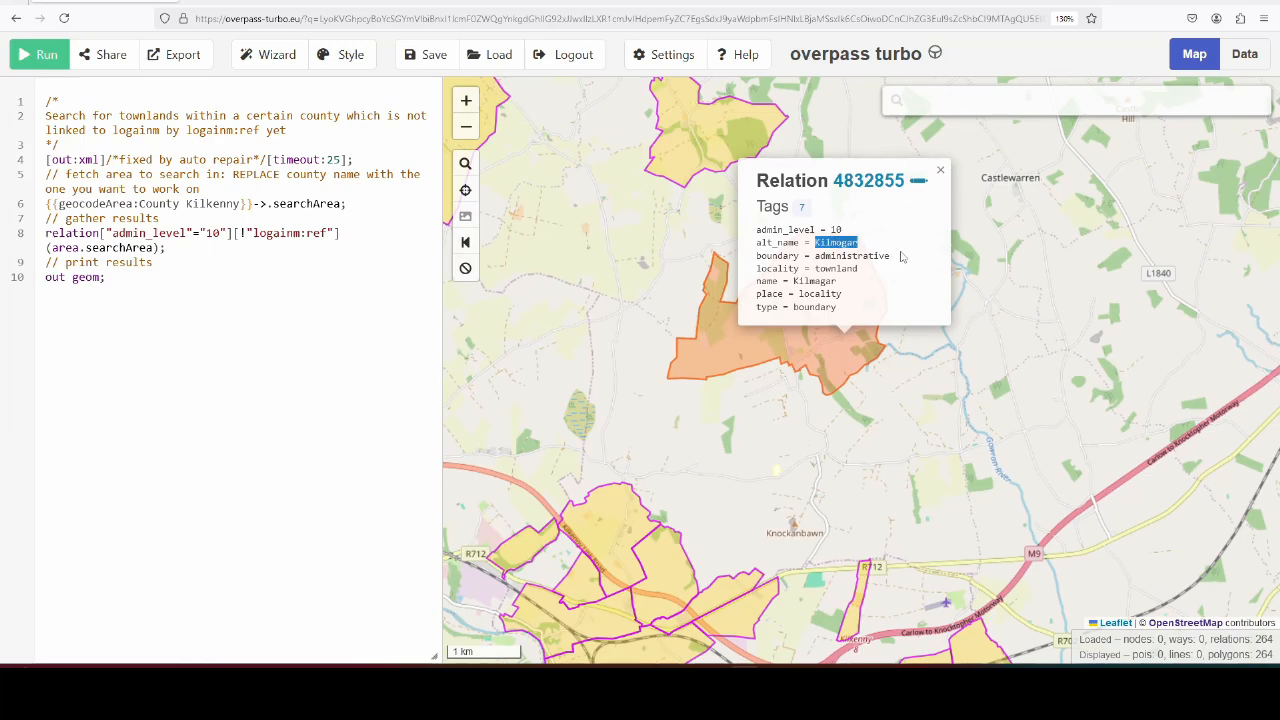
{"action": "double_click", "coordinate": [814, 281]}
{"action": "key", "text": "ctrl+c"}
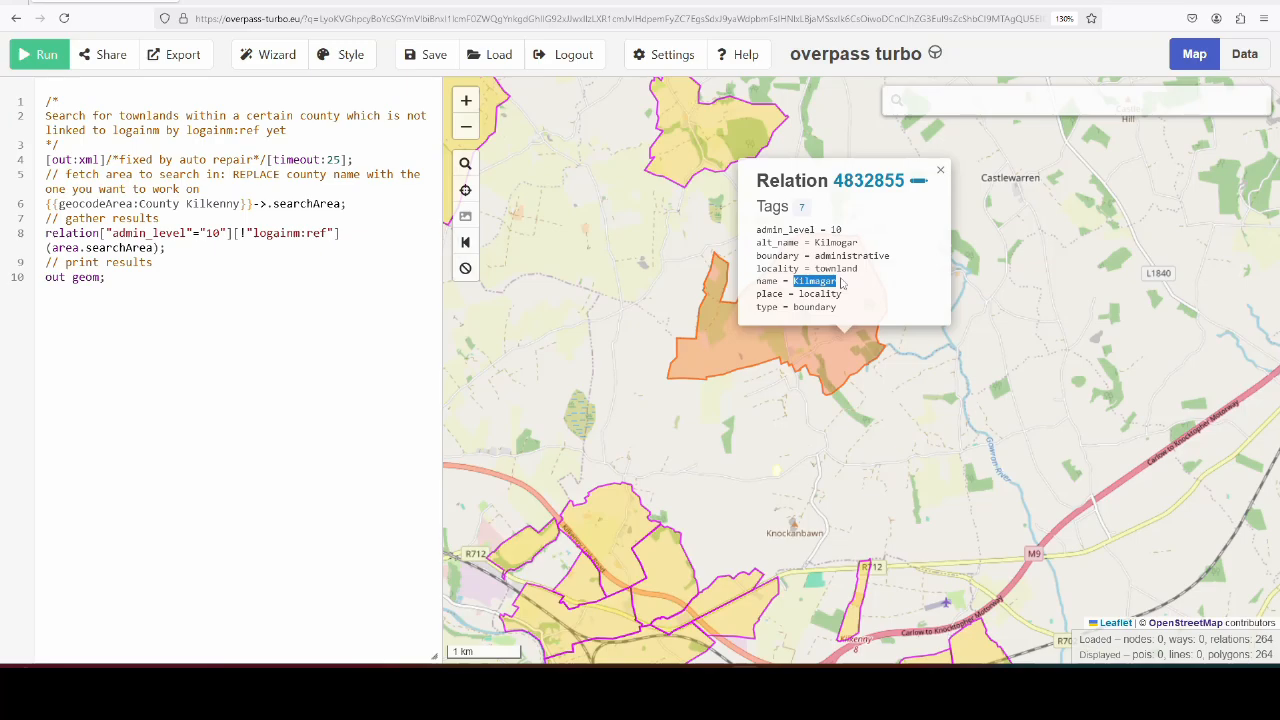
Switch to logainm.ie and search the placenames database for Kilmagar.
{"action": "left_click", "coordinate": [255, 2]}
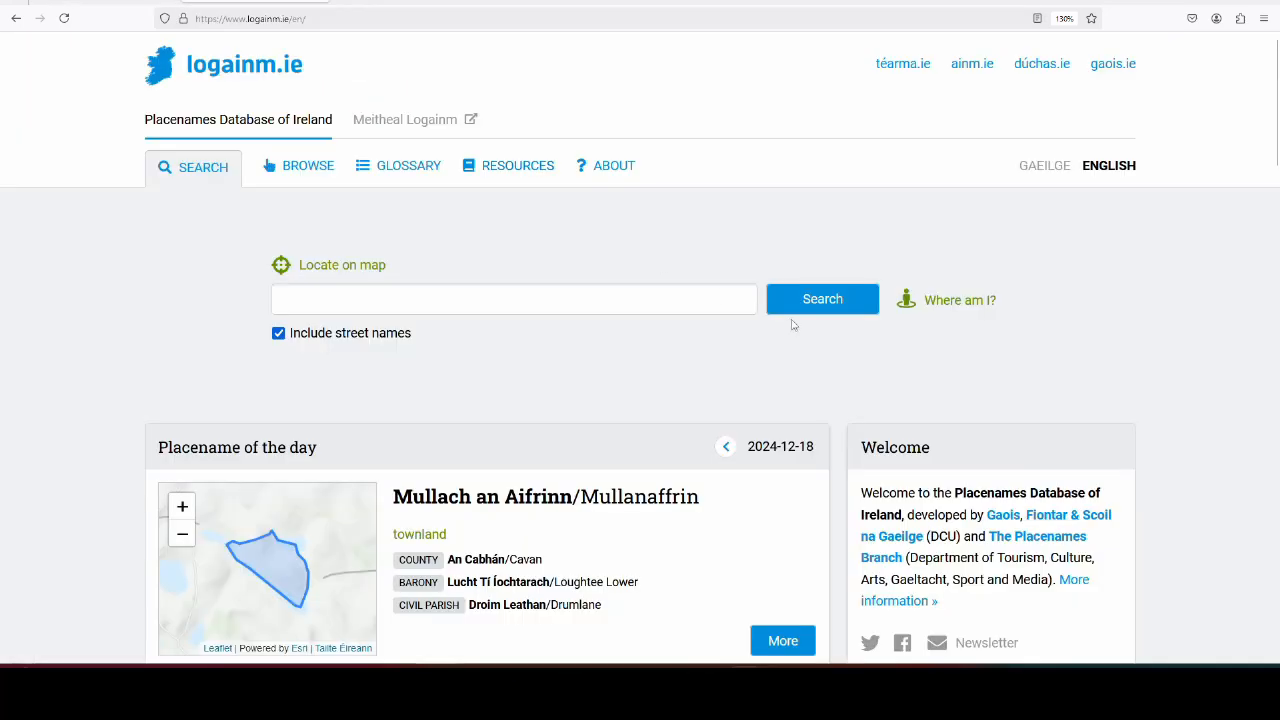
{"action": "left_click", "coordinate": [565, 302]}
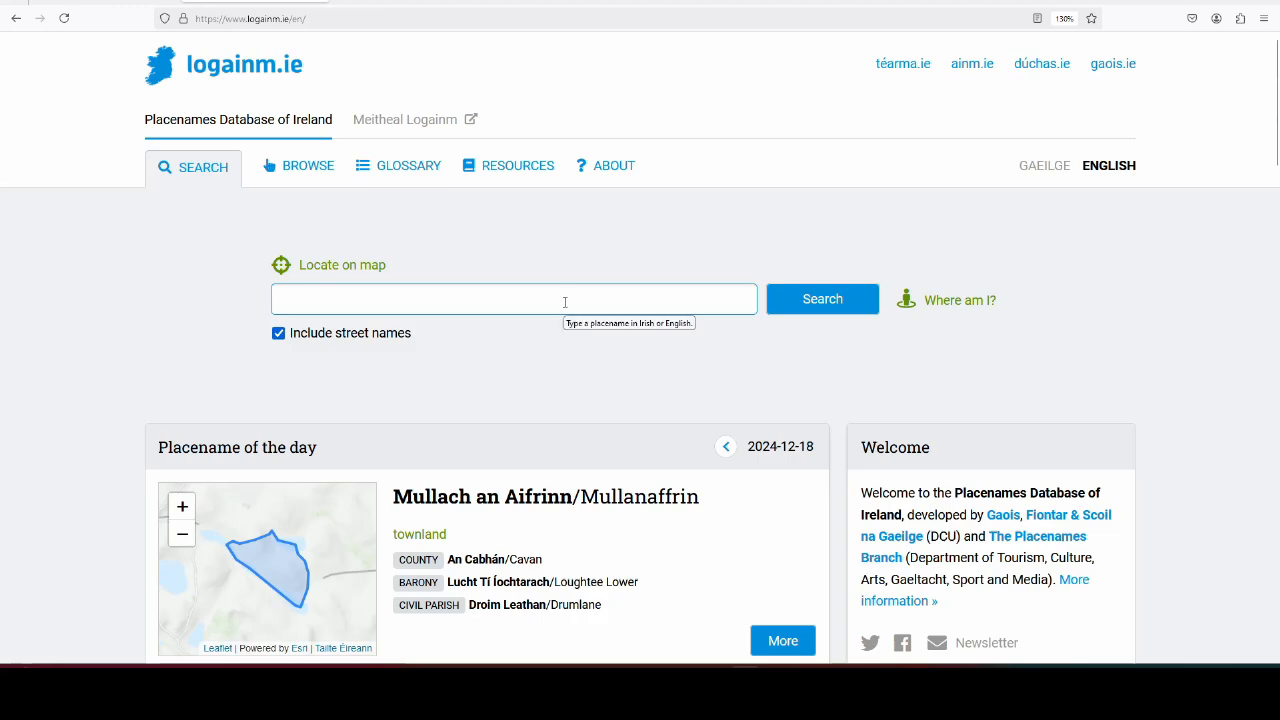
{"action": "key", "text": "ctrl+v"}
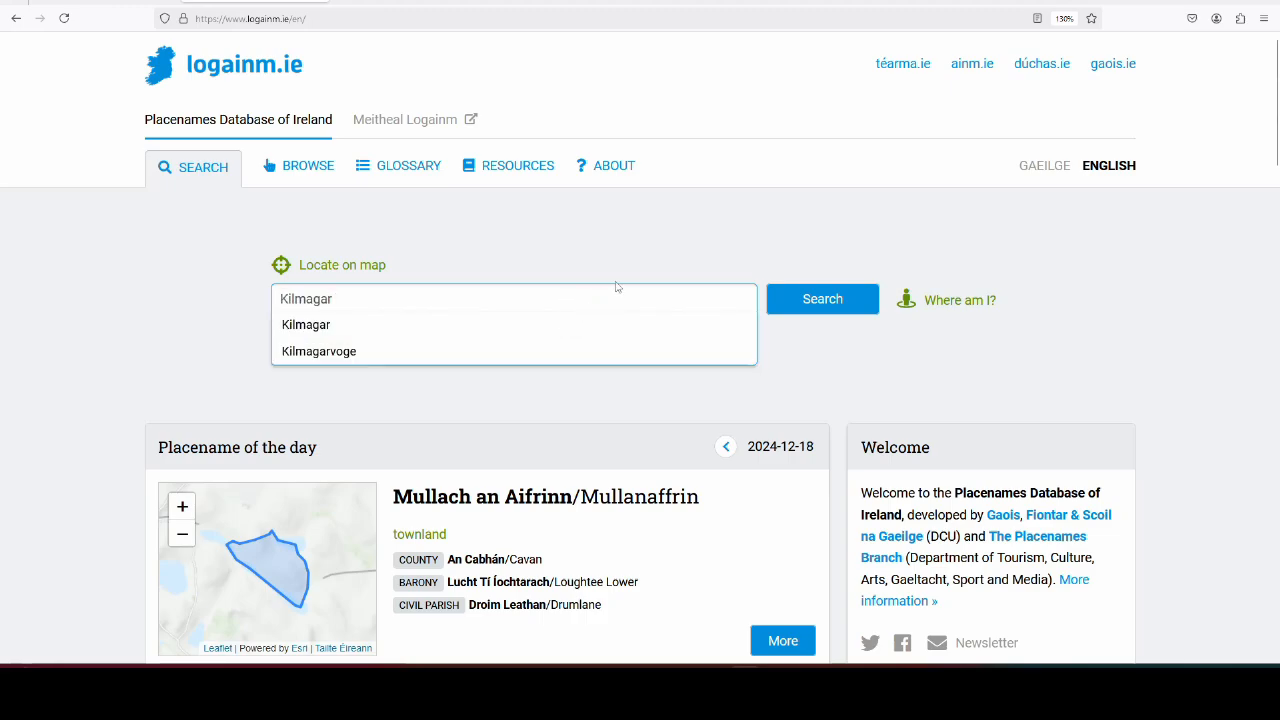
{"action": "left_click", "coordinate": [484, 326]}
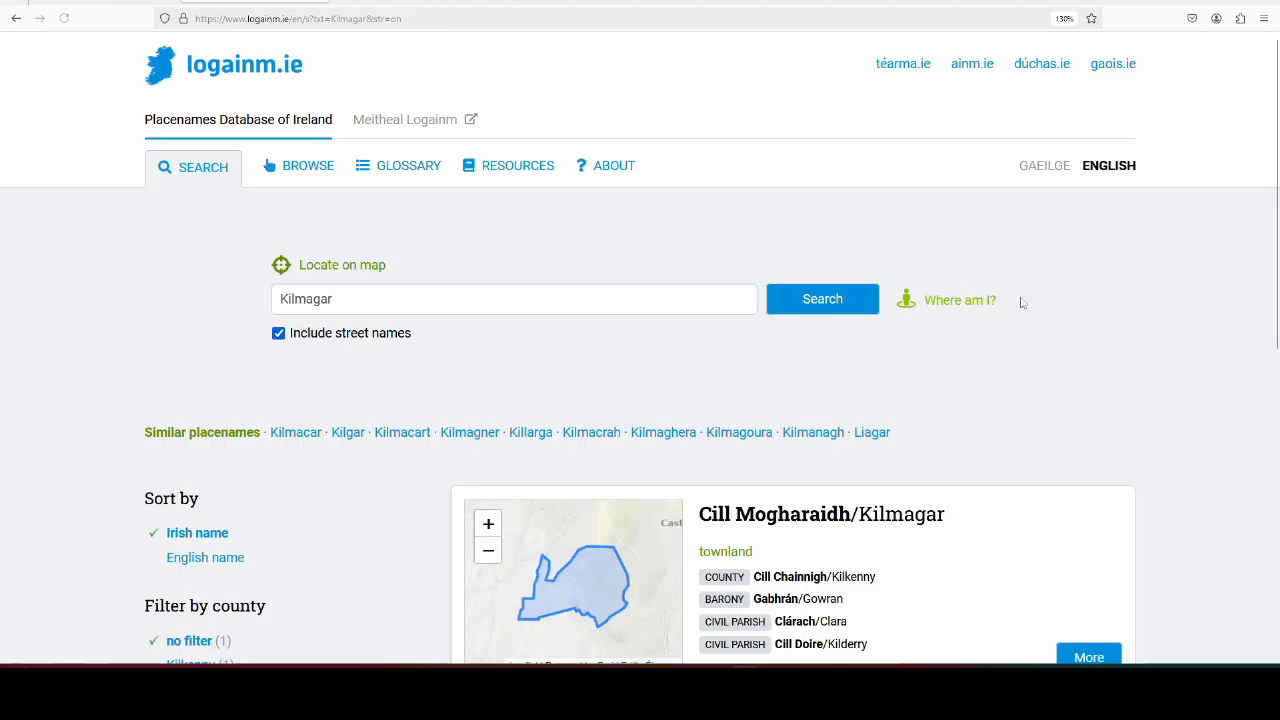
Examine the Kilmagar townland result, including its county, barony, civil parishes, boundary shape and the available filters.
{"action": "scroll", "coordinate": [1068, 329], "scroll_direction": "down", "scroll_amount": 3}
{"action": "scroll", "coordinate": [1114, 509], "scroll_direction": "up", "scroll_amount": 1}
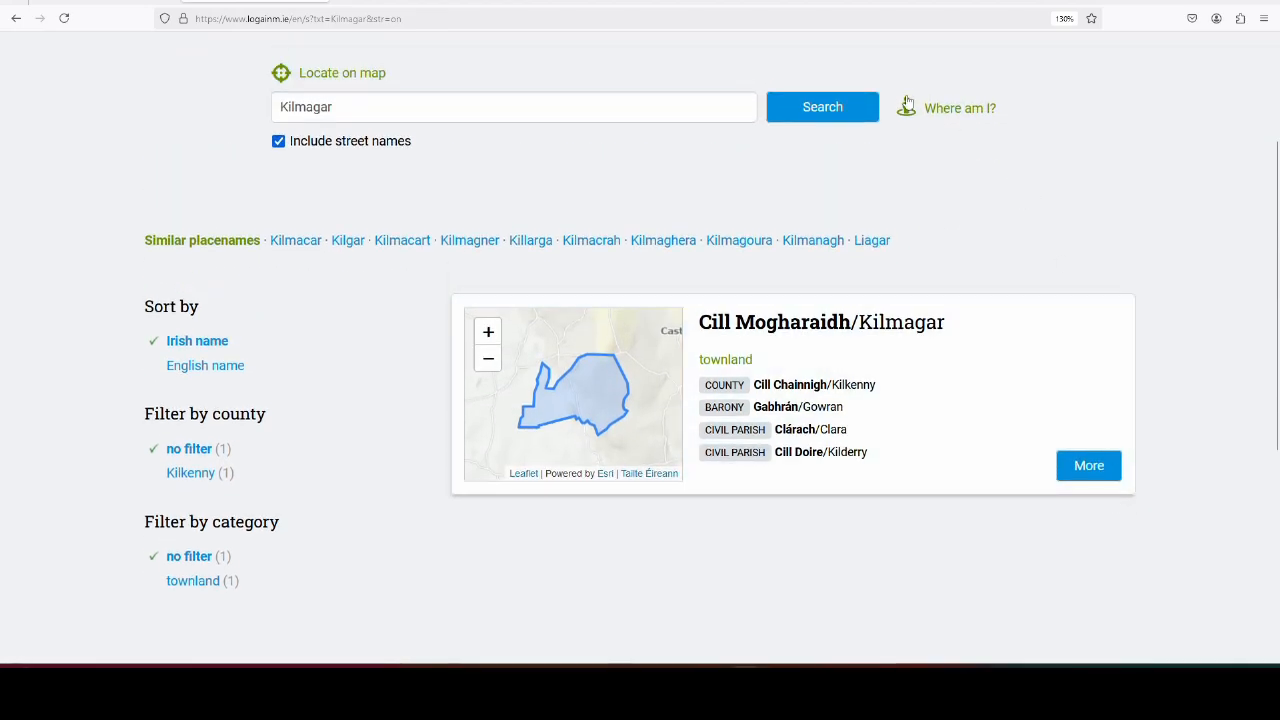
{"action": "scroll", "coordinate": [849, 477], "scroll_direction": "down", "scroll_amount": 2}
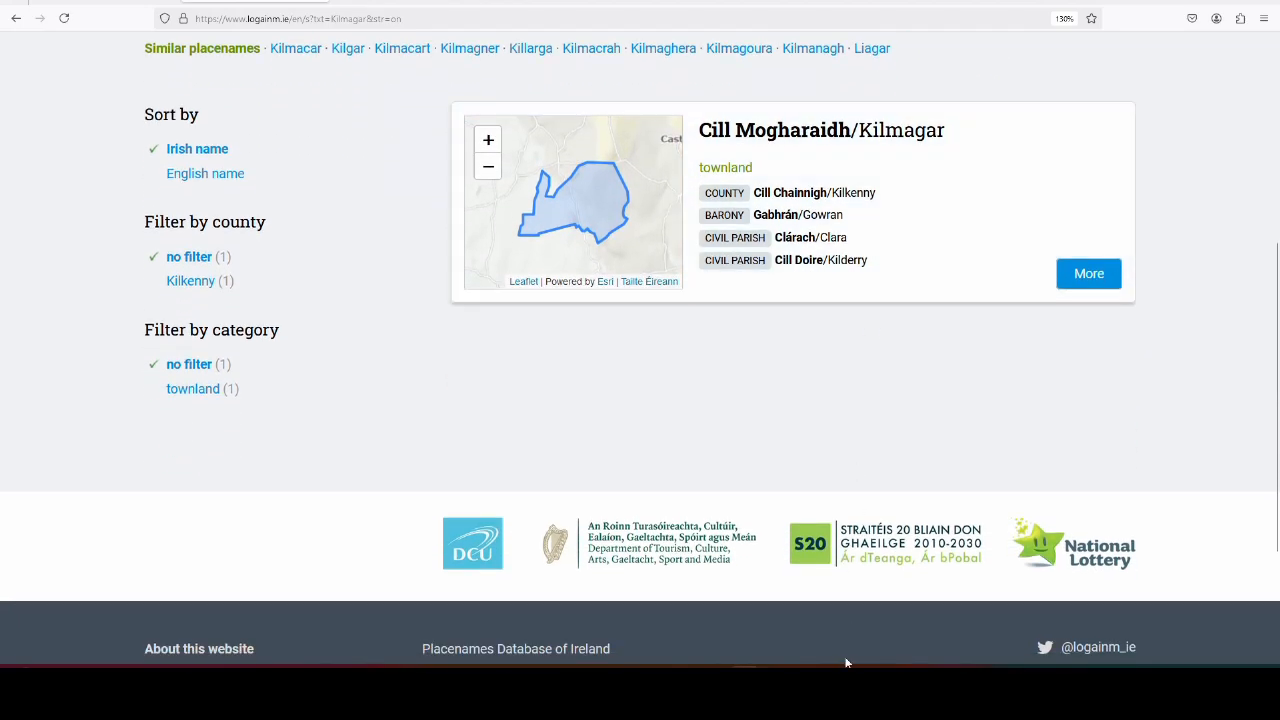
{"action": "scroll", "coordinate": [800, 552], "scroll_direction": "up", "scroll_amount": 1}
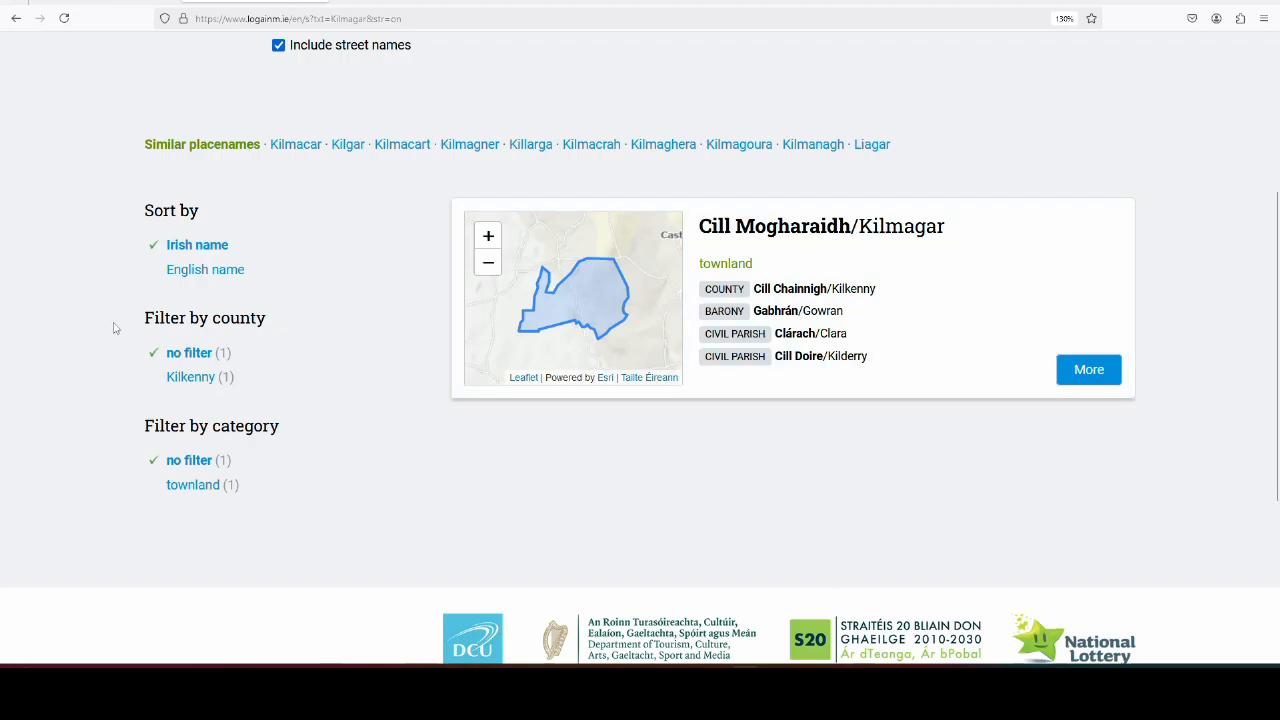
{"action": "scroll", "coordinate": [117, 329], "scroll_direction": "down", "scroll_amount": 2}
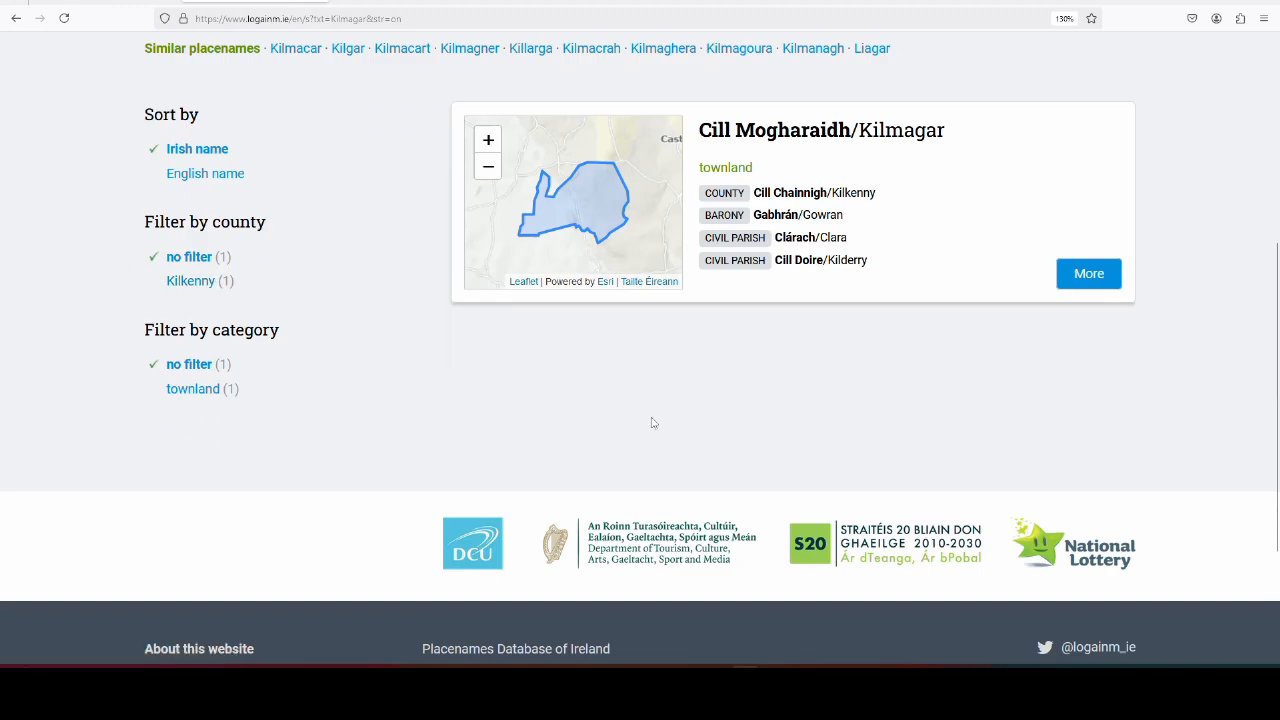
{"action": "scroll", "coordinate": [1220, 503], "scroll_direction": "up", "scroll_amount": 2}
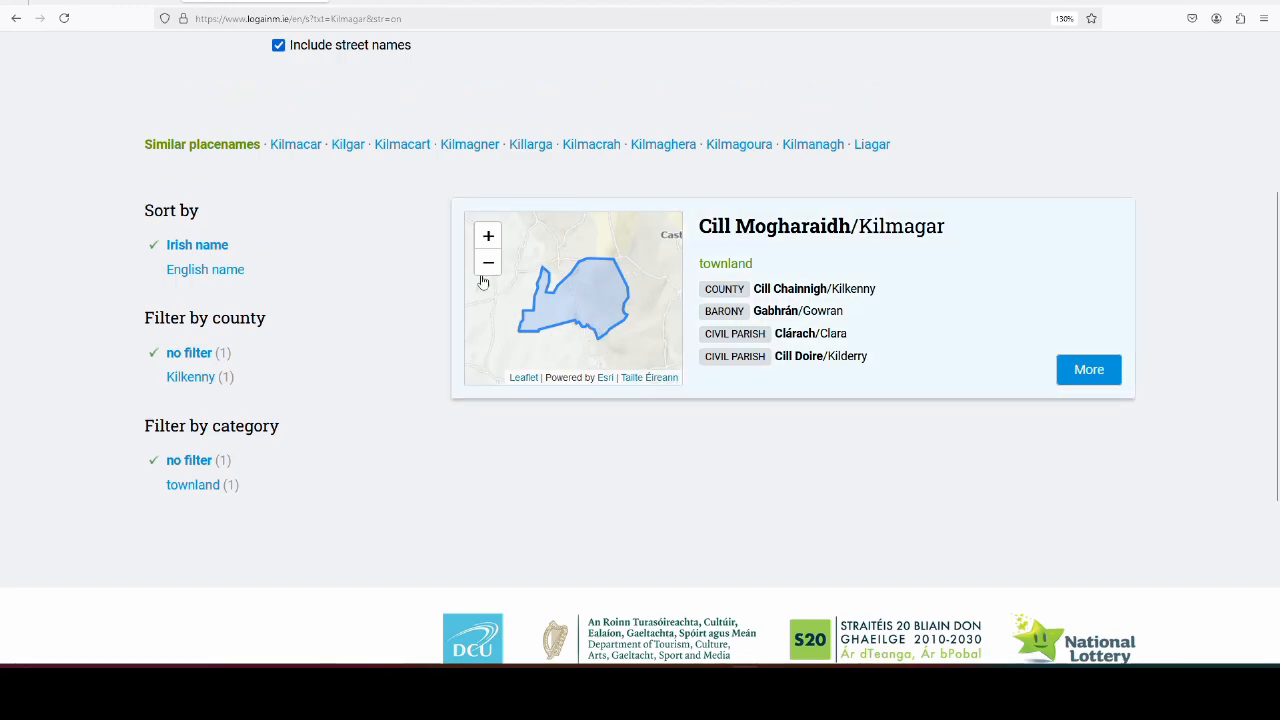
Compare Kilmagar's boundary in overpass turbo with the one on logainm.ie, closing the relation's tag details.
{"action": "left_click", "coordinate": [62, 2]}
{"action": "left_click", "coordinate": [1032, 372]}
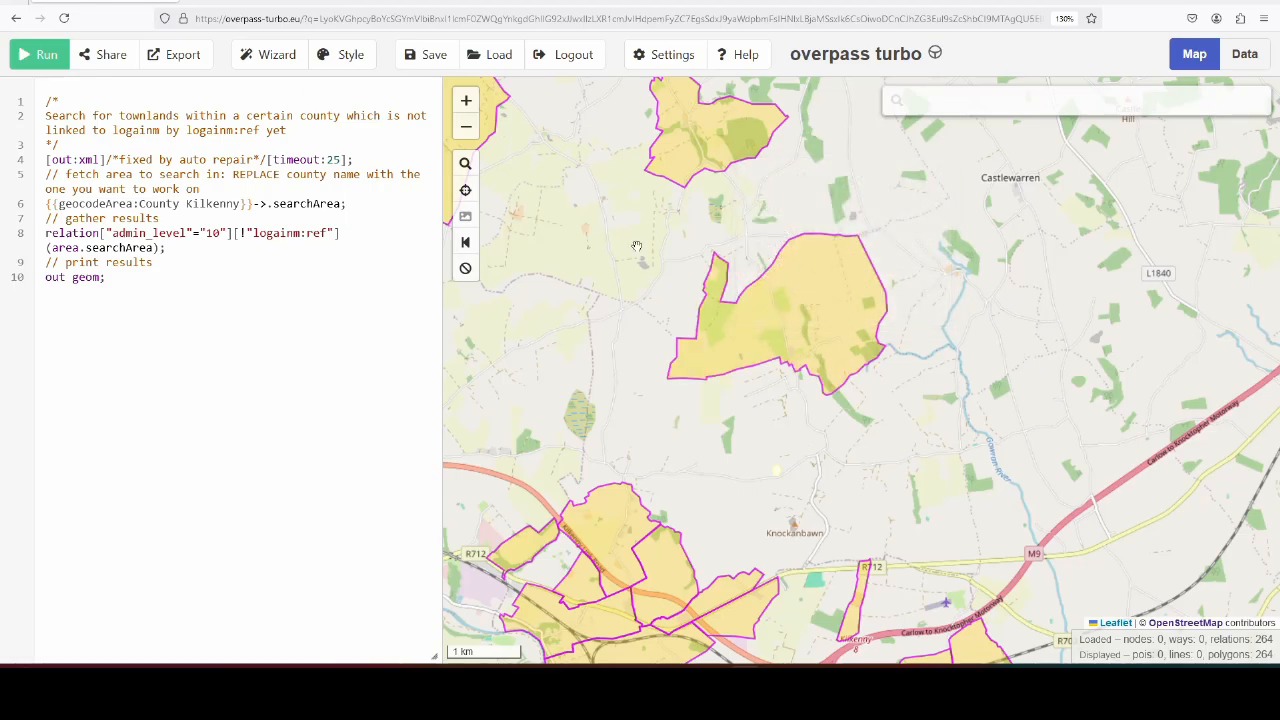
{"action": "left_click", "coordinate": [255, 2]}
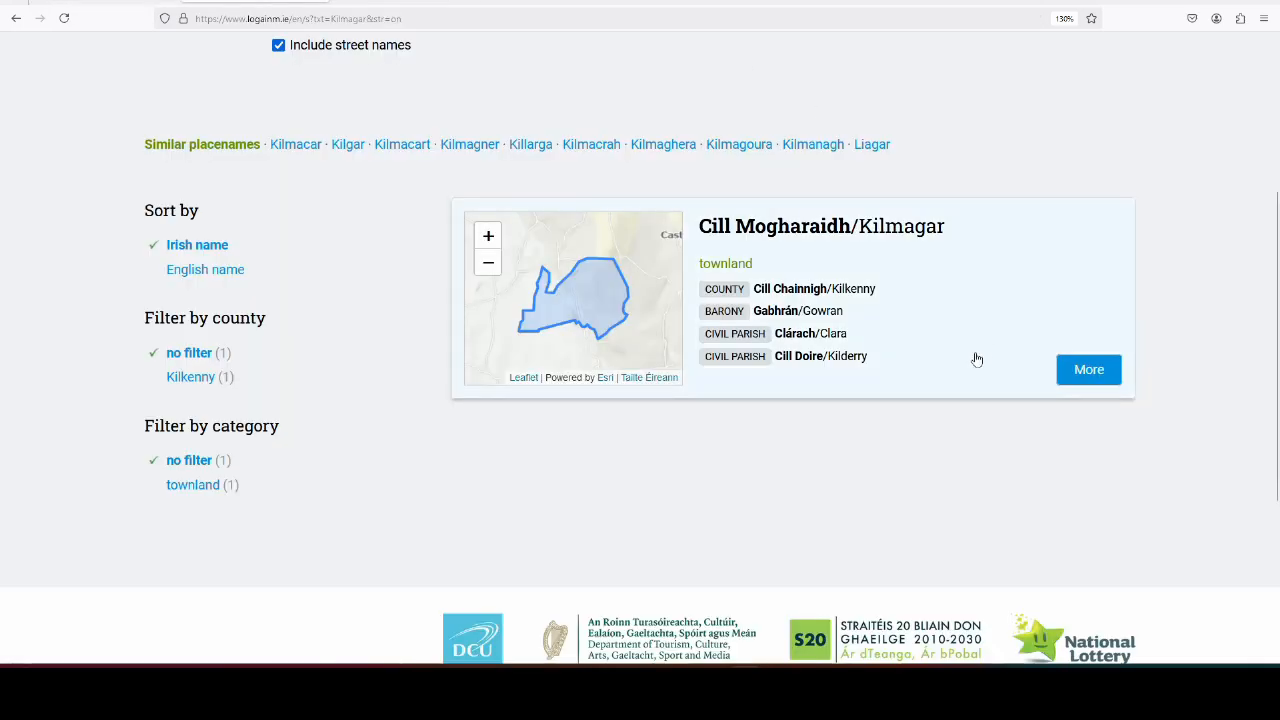
Open Kilmagar's full entry on logainm.ie and review its boundary map, Irish and English names and hierarchy.
{"action": "left_click", "coordinate": [814, 277]}
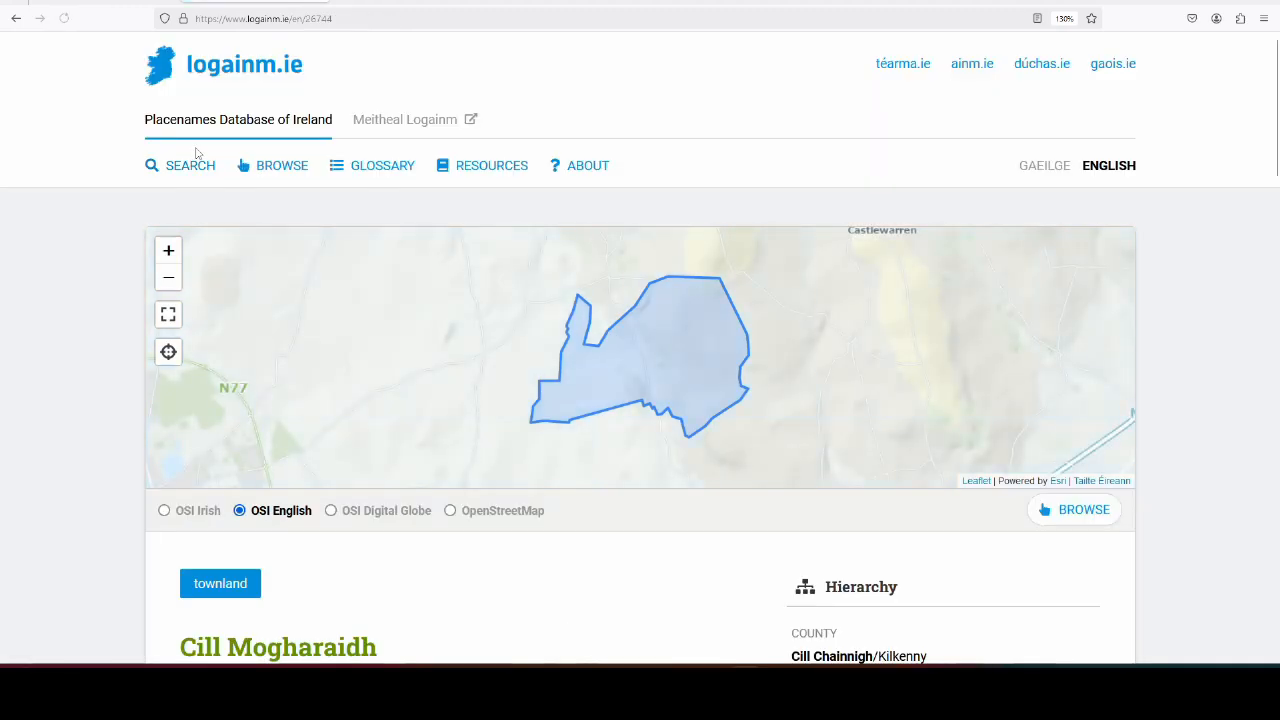
{"action": "scroll", "coordinate": [38, 214], "scroll_direction": "down", "scroll_amount": 3}
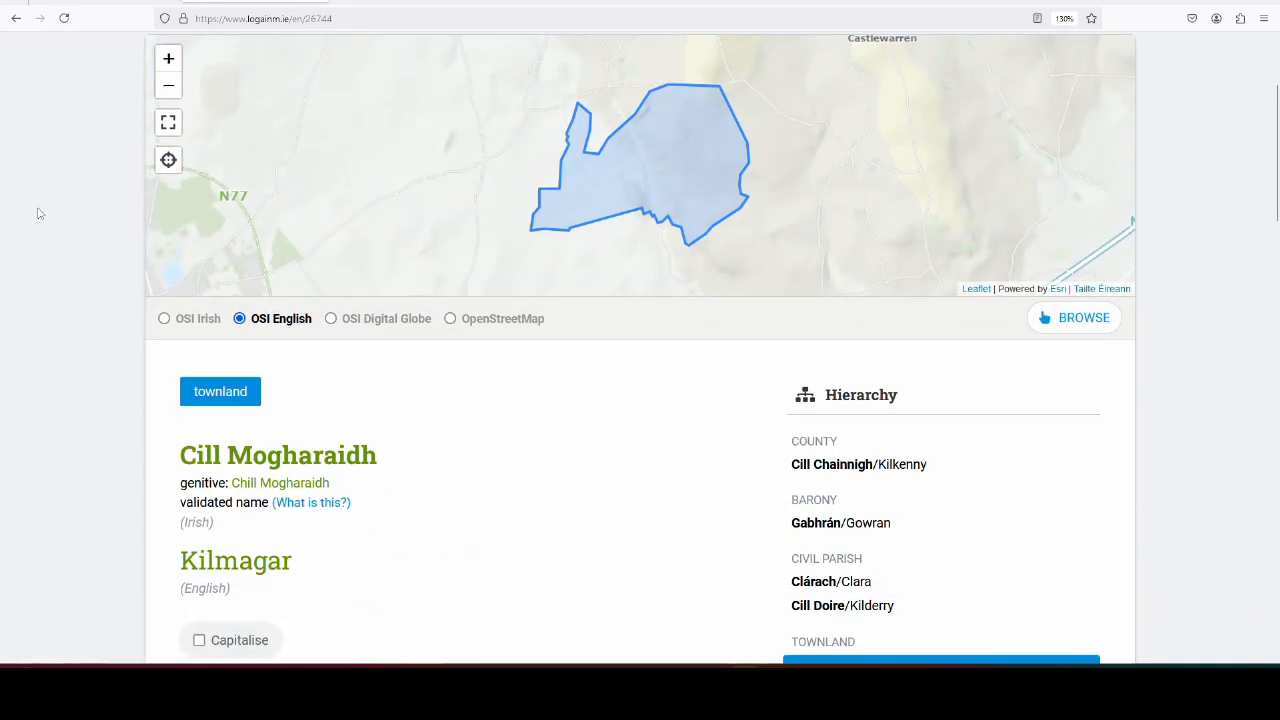
{"action": "scroll", "coordinate": [41, 211], "scroll_direction": "up", "scroll_amount": 2}
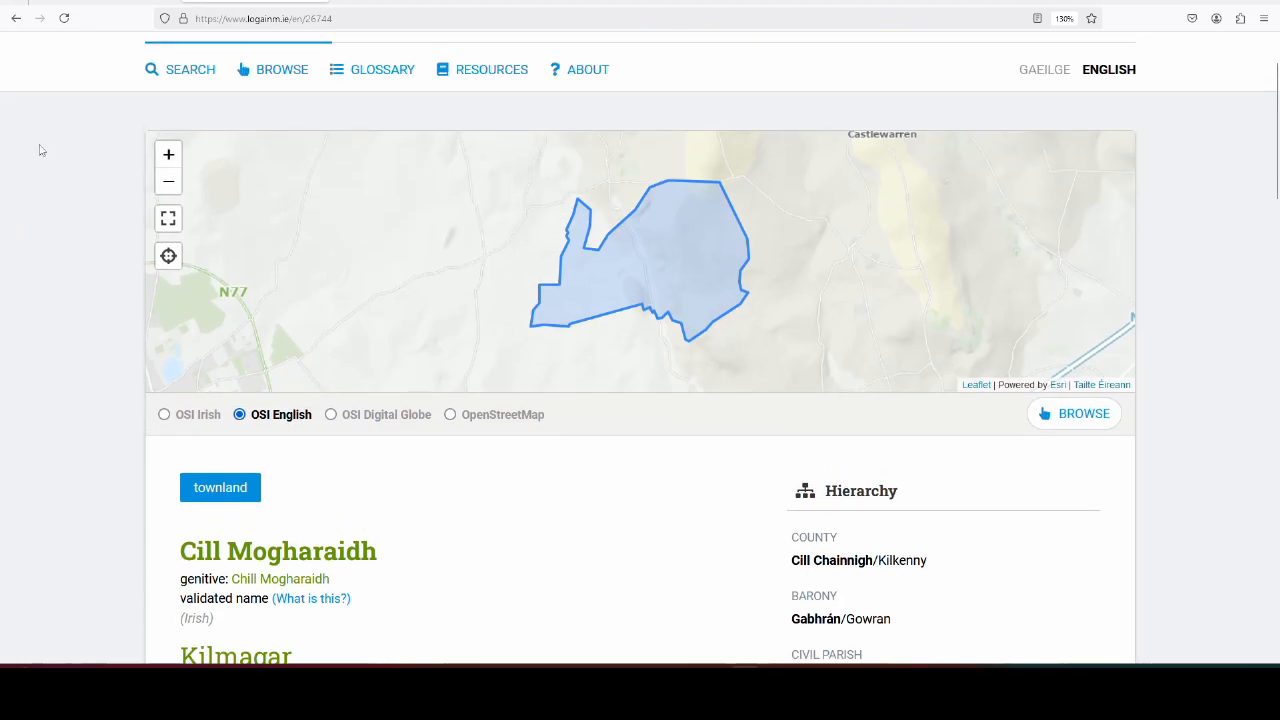
Switch to overpass turbo and open the Kilmagar townland's relation in the OpenStreetMap editor.
{"action": "left_click", "coordinate": [100, 2]}
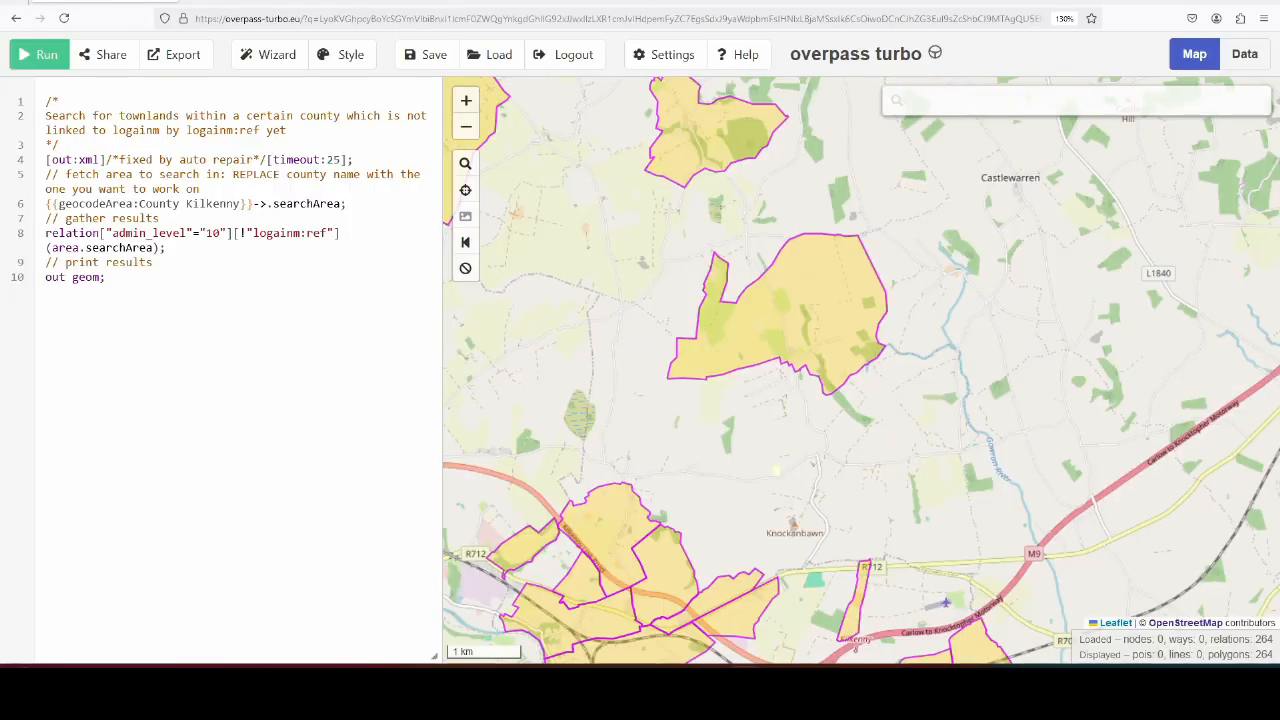
{"action": "left_click", "coordinate": [795, 310]}
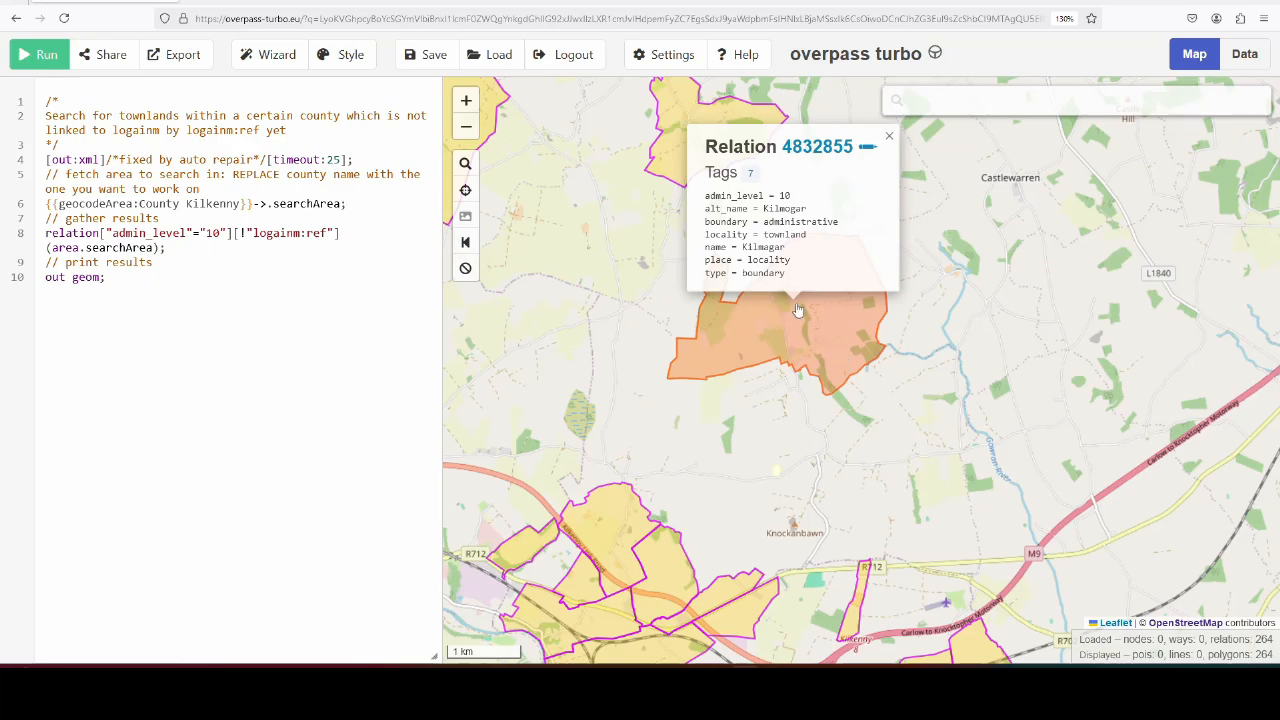
{"action": "left_click", "coordinate": [868, 147]}
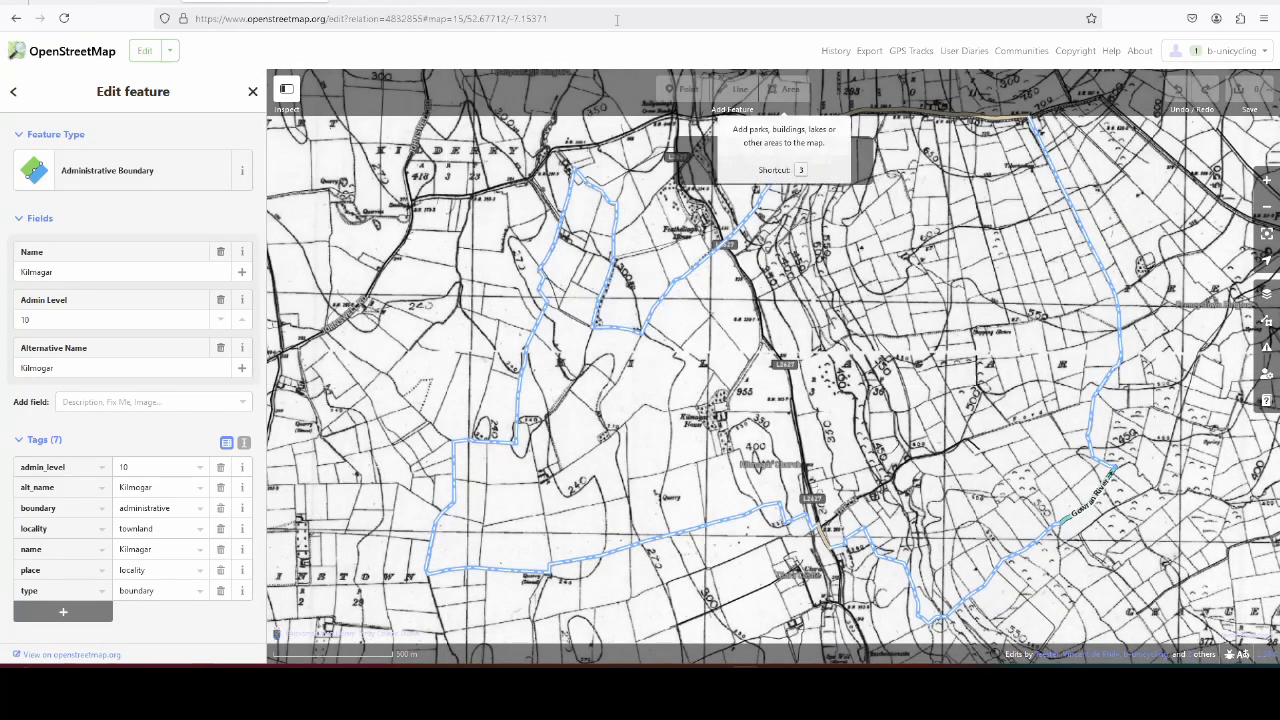
Enlarge the editor page and add the tag name:en with the value Kilmagar to the relation.
{"action": "scroll", "coordinate": [128, 307], "scroll_direction": "down", "scroll_amount": 3}
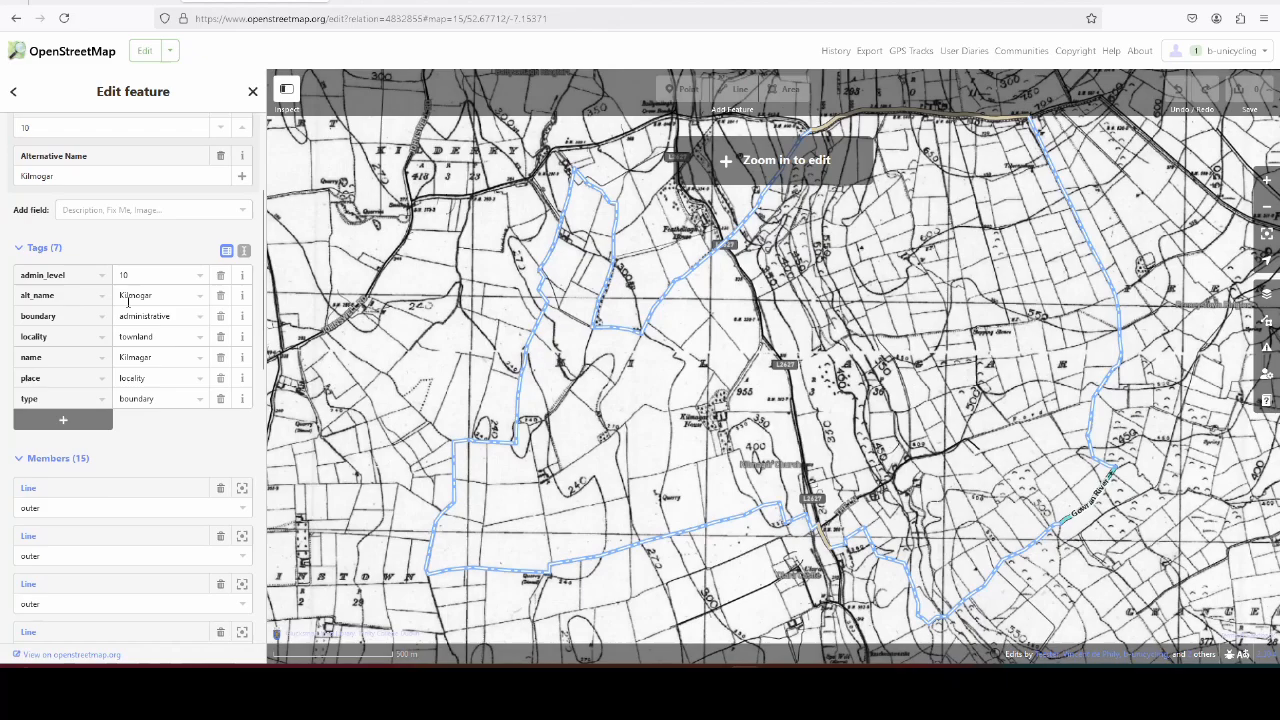
{"action": "key", "text": "ctrl+plus"}
{"action": "key", "text": "ctrl+plus"}
{"action": "key", "text": "ctrl+plus"}
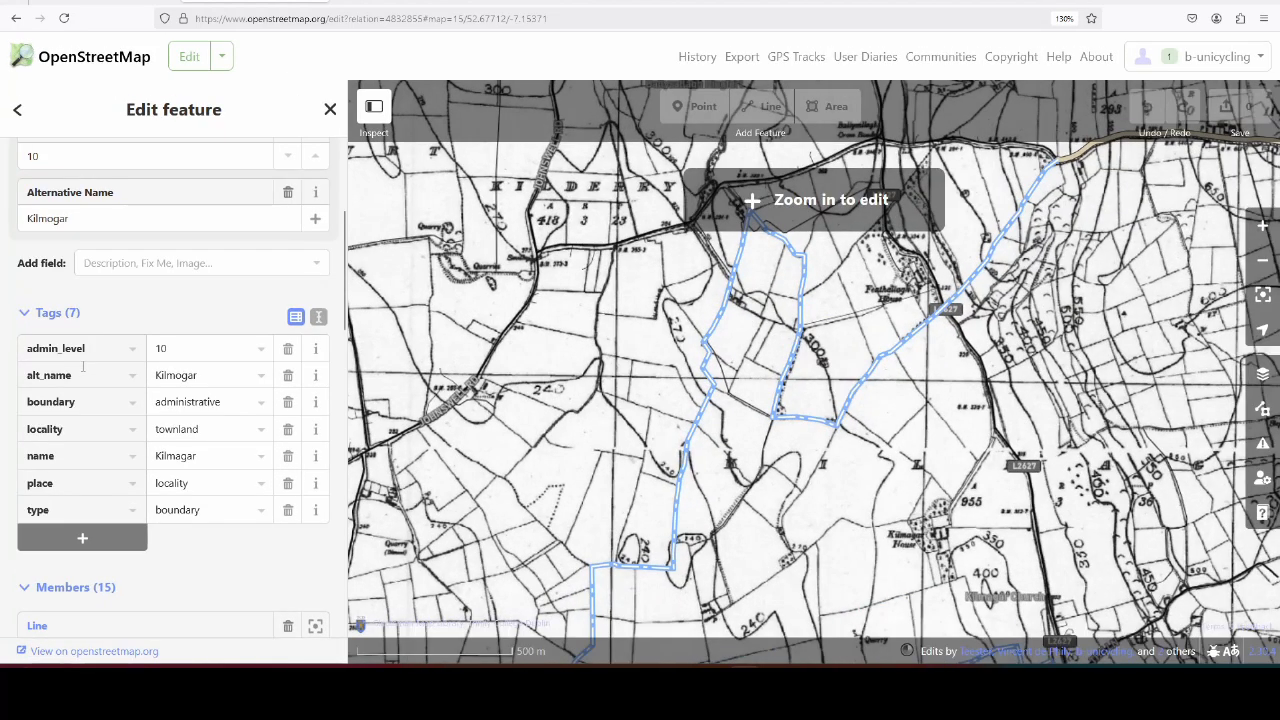
{"action": "scroll", "coordinate": [221, 341], "scroll_direction": "down", "scroll_amount": 2}
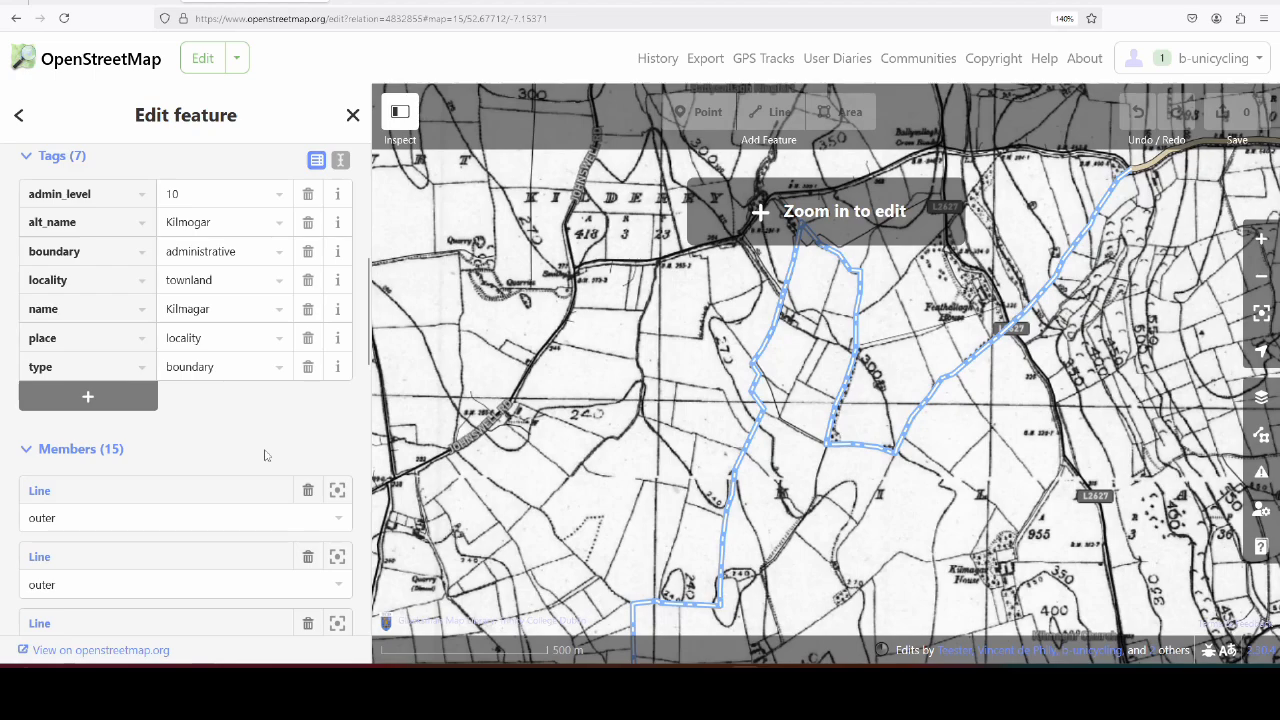
{"action": "left_click", "coordinate": [140, 398]}
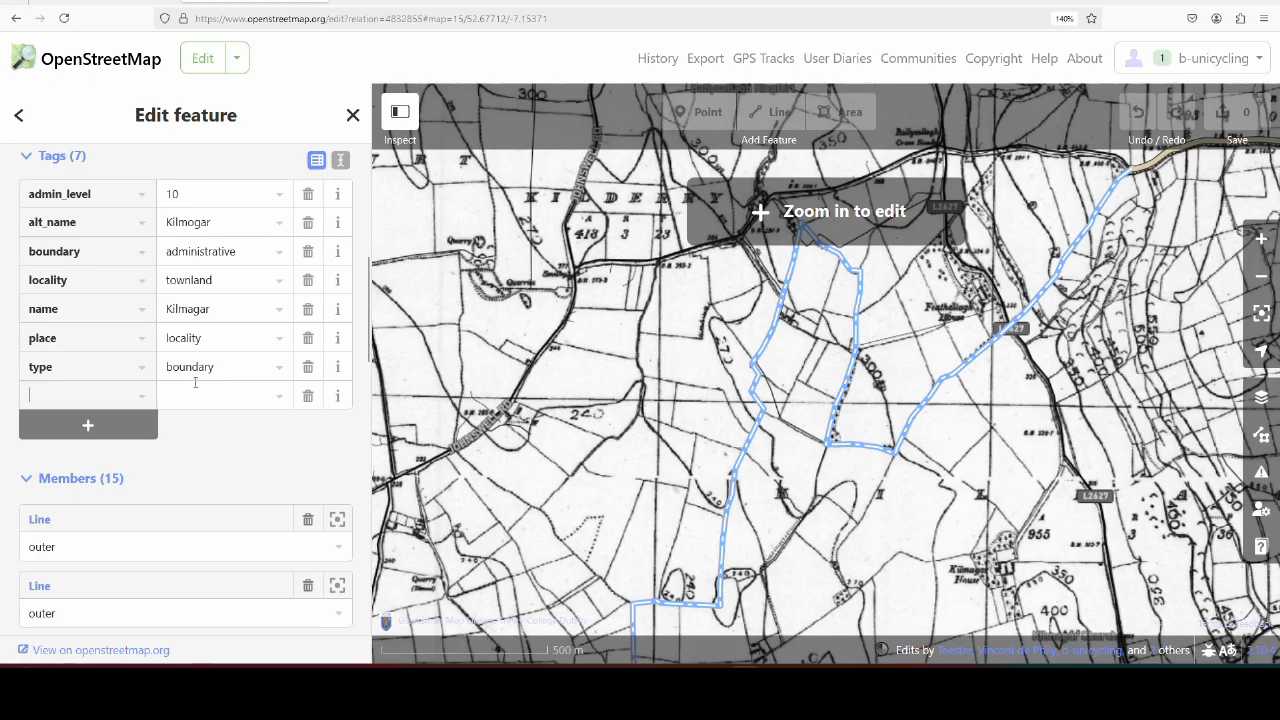
{"action": "type", "text": "name:en"}
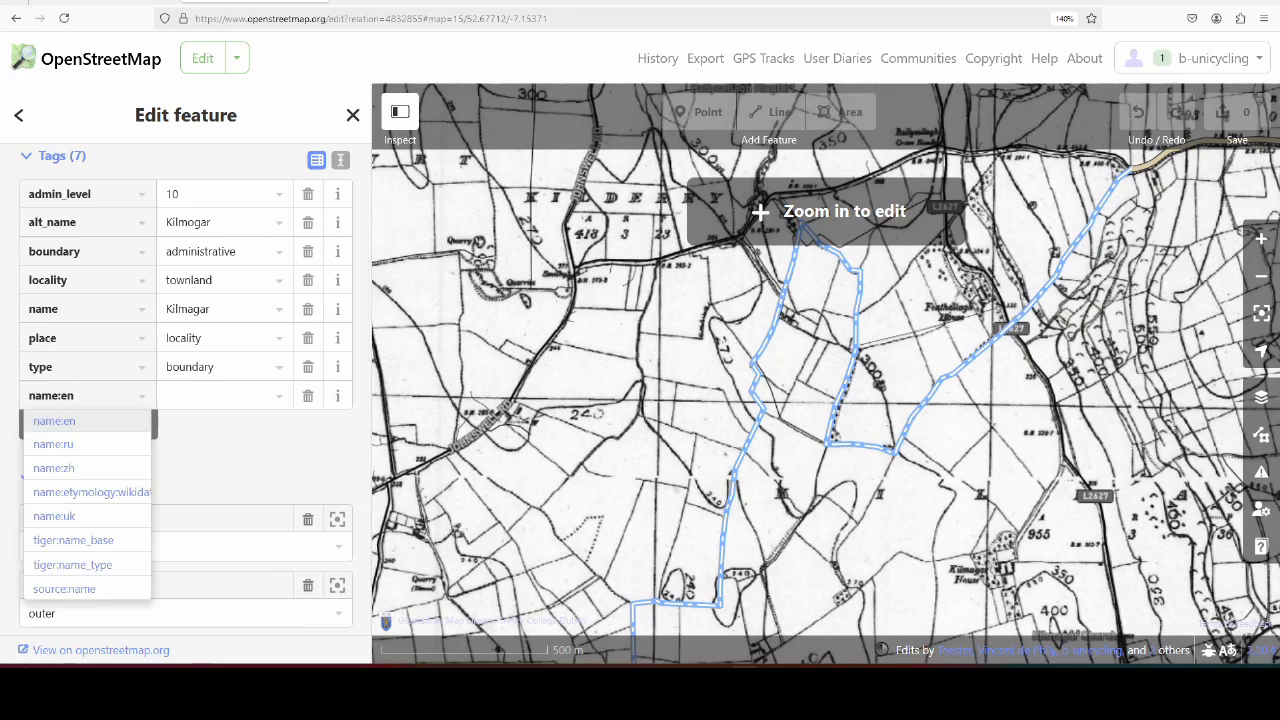
{"action": "key", "text": "Tab"}
{"action": "key", "text": "ctrl+v"}
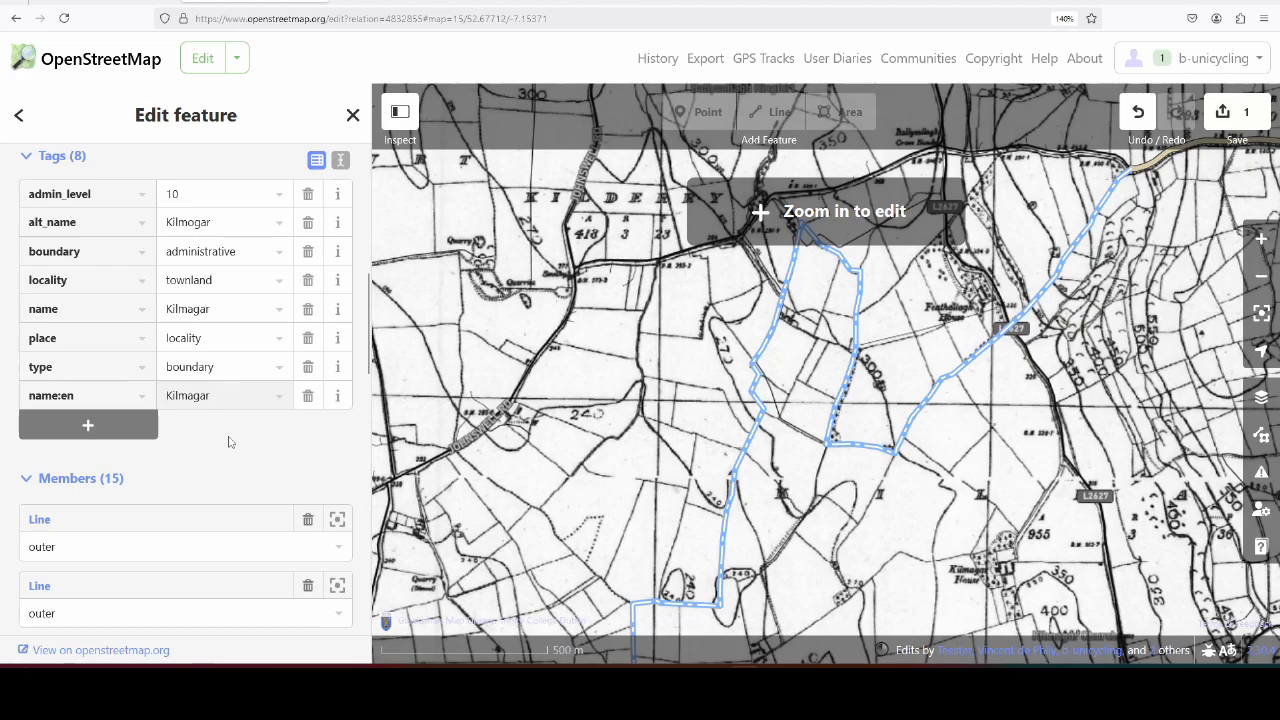
Add the tag name:ga to the relation with the Irish name Cill Mogharaidh, copied from its logainm.ie entry.
{"action": "scroll", "coordinate": [235, 430], "scroll_direction": "down", "scroll_amount": 2}
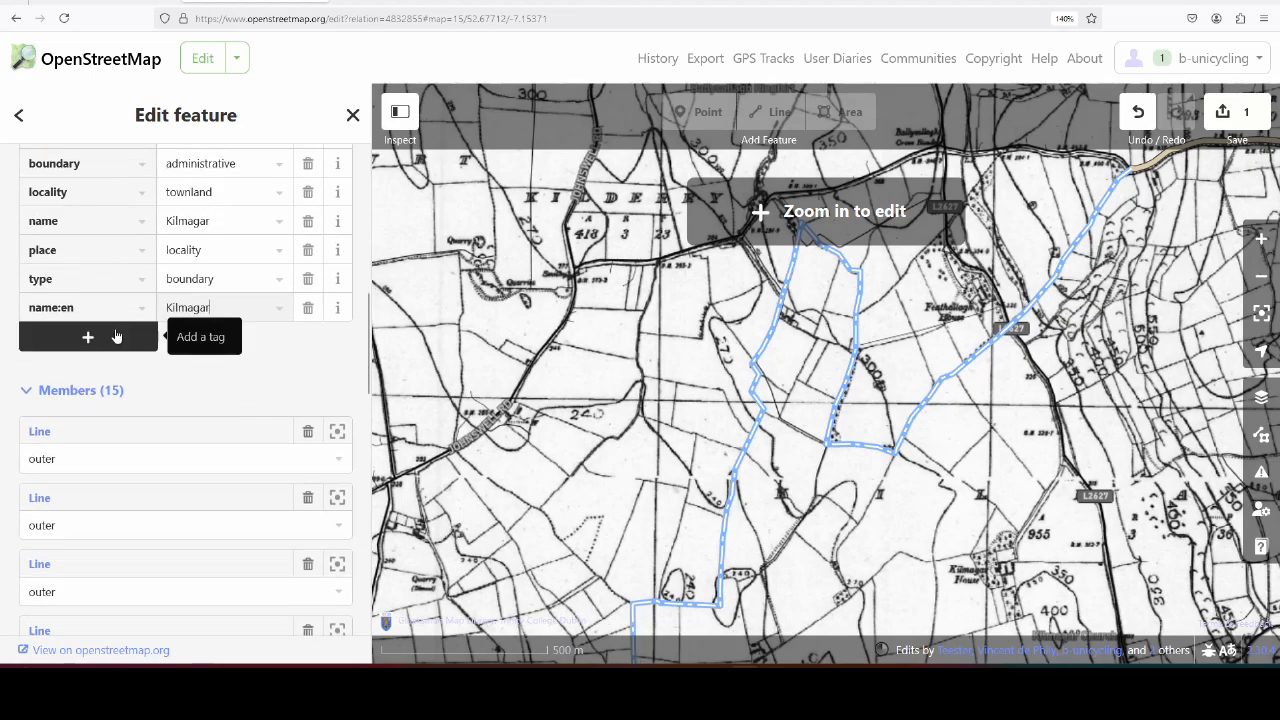
{"action": "left_click", "coordinate": [113, 337]}
{"action": "type", "text": "name:"}
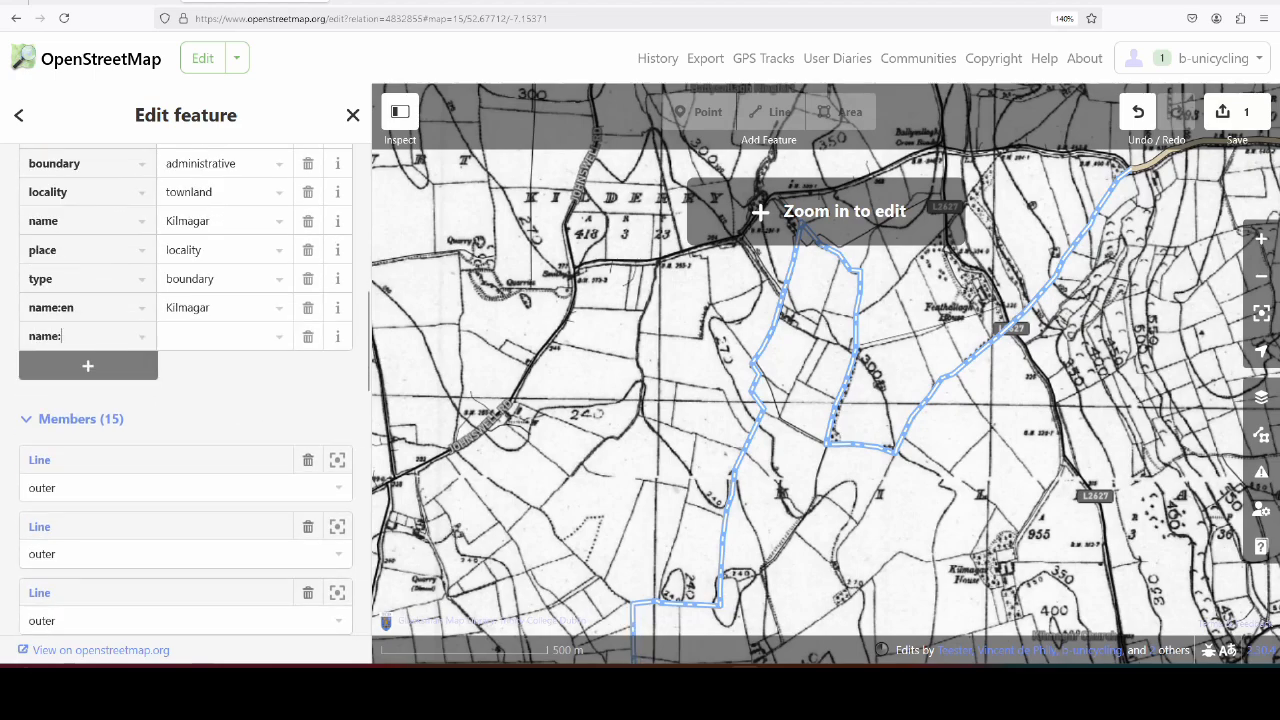
{"action": "type", "text": "ga"}
{"action": "key", "text": "Tab"}
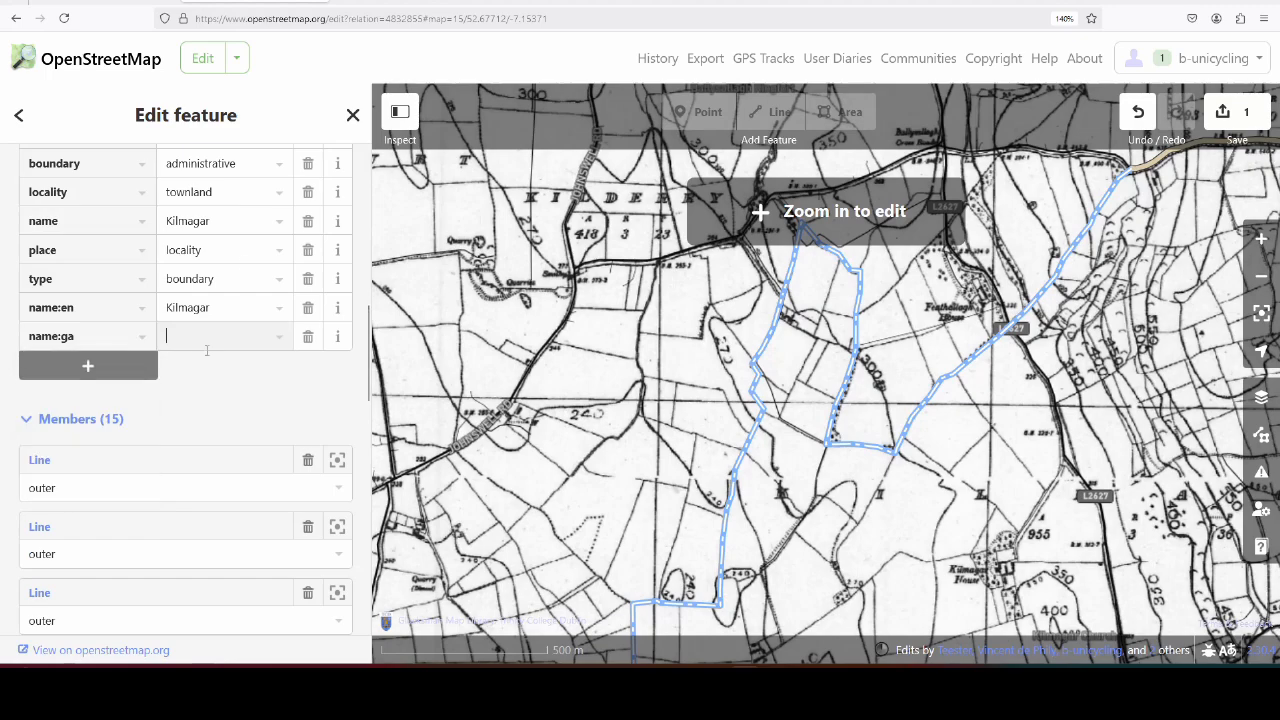
{"action": "left_click", "coordinate": [405, 3]}
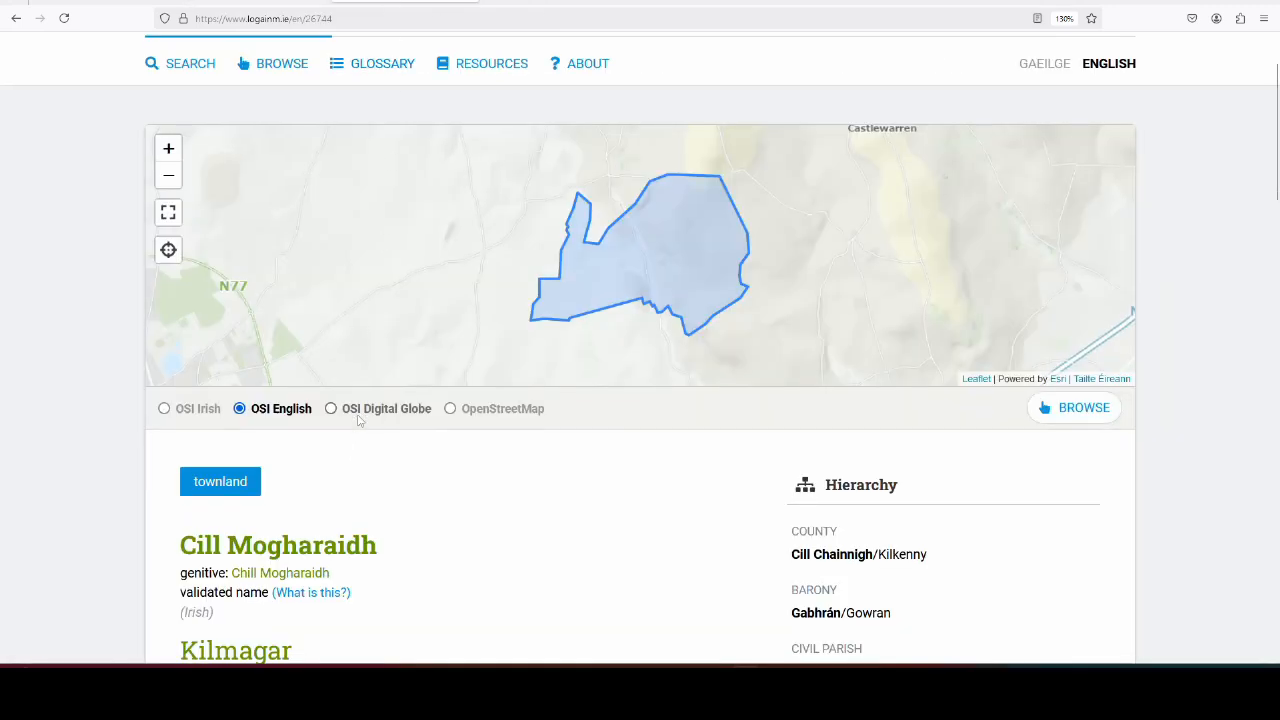
{"action": "scroll", "coordinate": [358, 420], "scroll_direction": "down", "scroll_amount": 3}
{"action": "left_click_drag", "start_coordinate": [181, 165], "coordinate": [400, 167]}
{"action": "key", "text": "ctrl+c"}
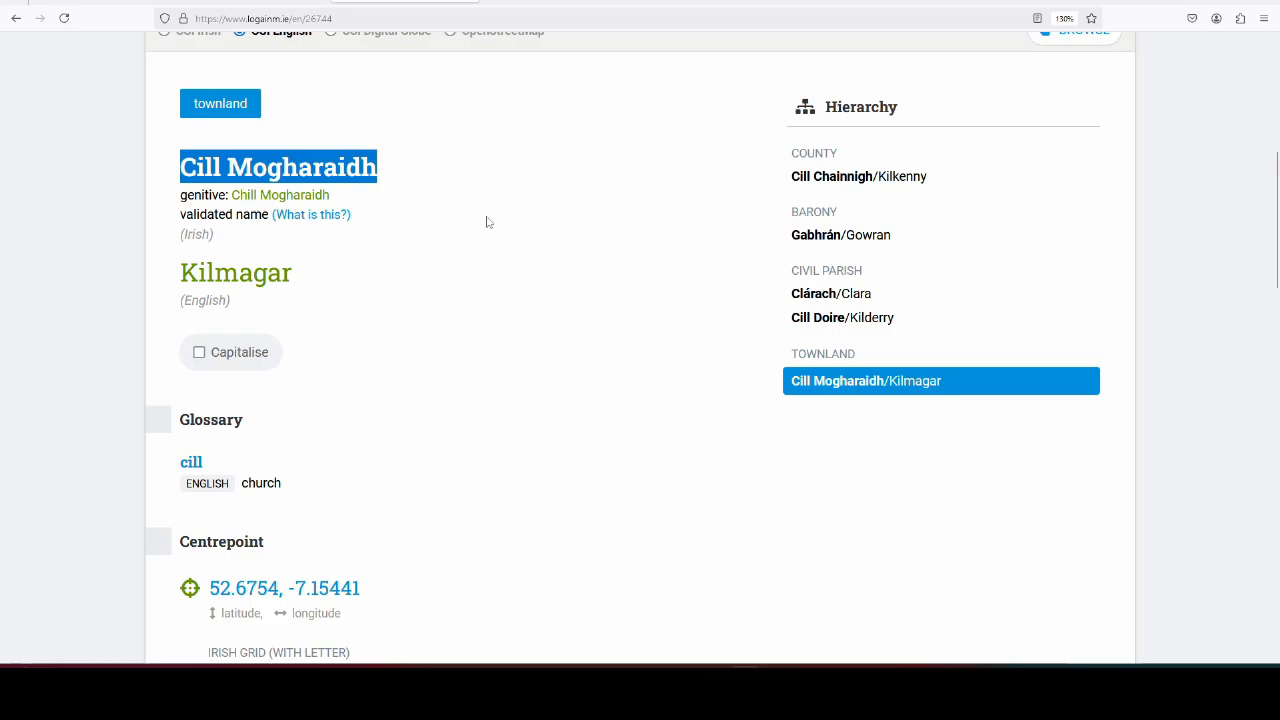
{"action": "left_click", "coordinate": [261, 3]}
{"action": "key", "text": "ctrl+v"}
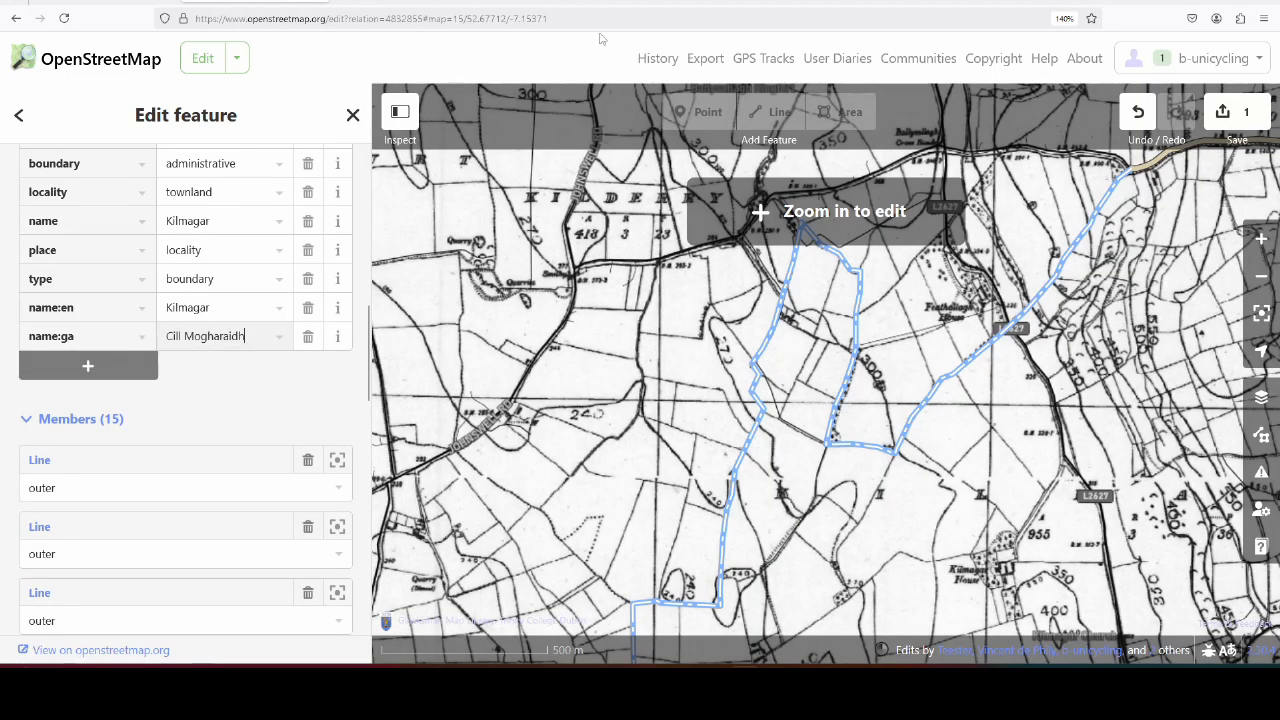
Switch to townlands.ie and go back to the Ballinvally search results to examine how Irish names are listed beside the townlands.
{"action": "left_click", "coordinate": [602, 2]}
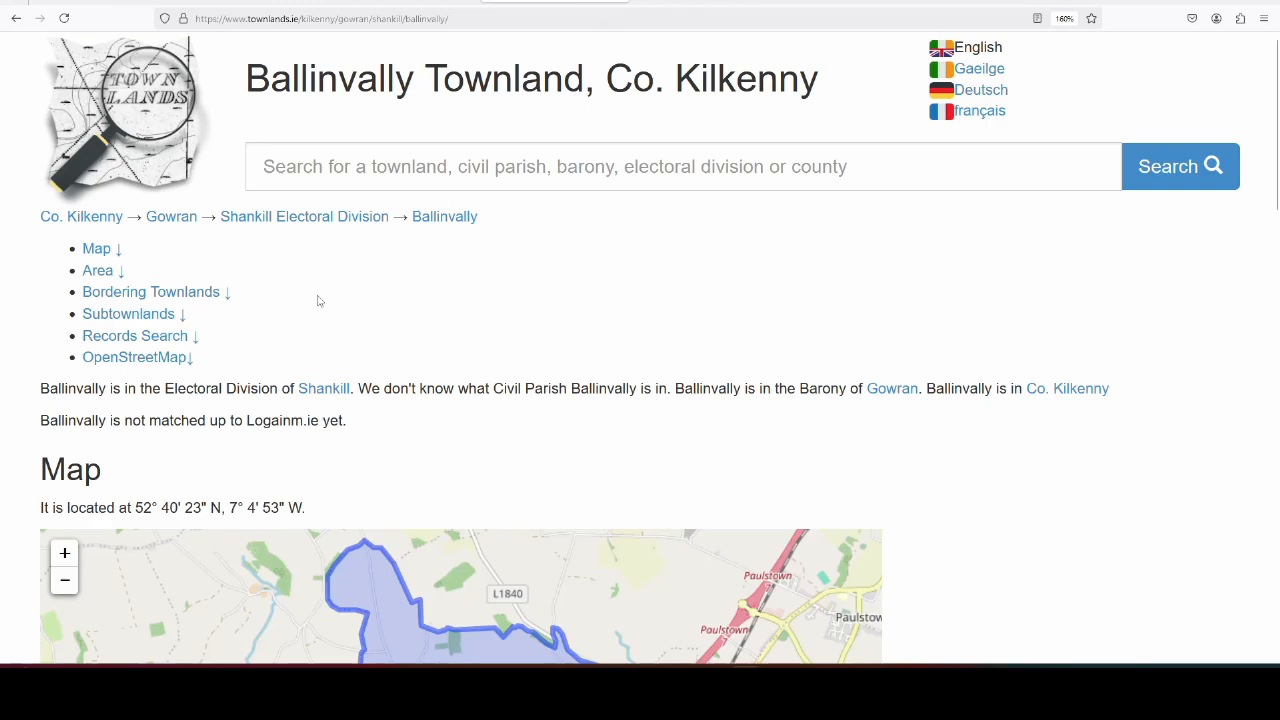
{"action": "left_click", "coordinate": [16, 18]}
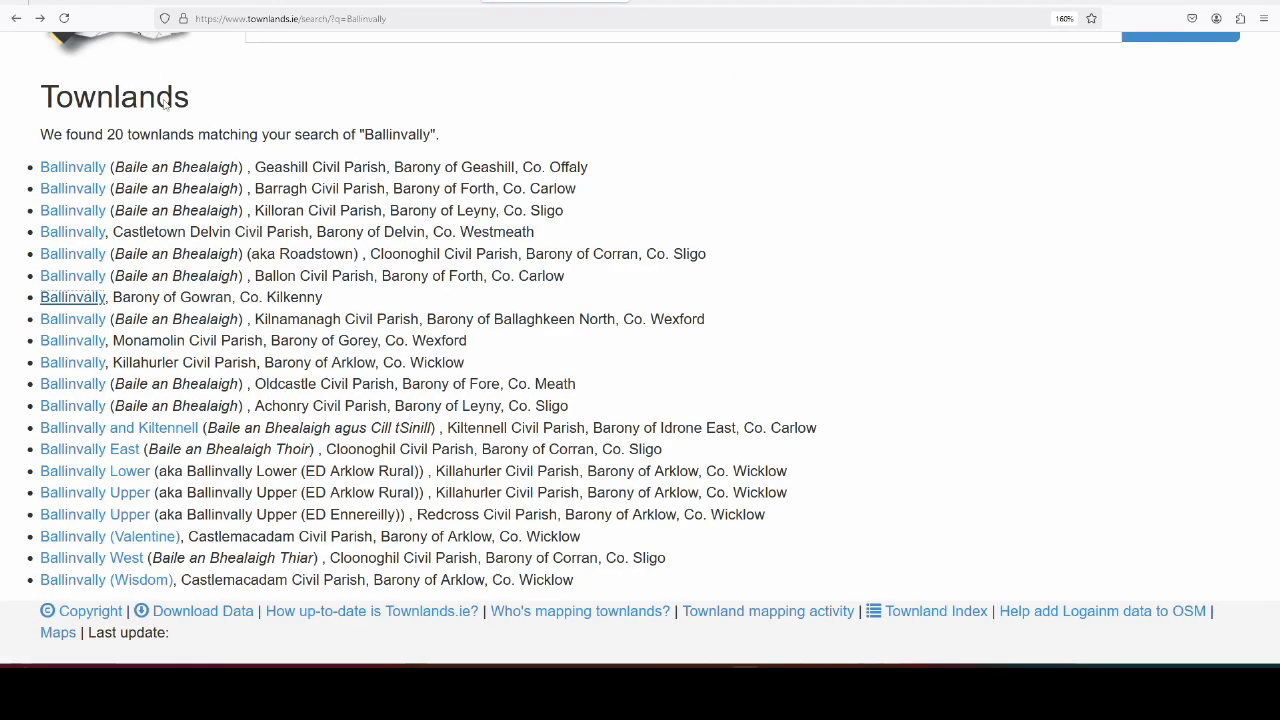
{"action": "left_click_drag", "start_coordinate": [110, 272], "coordinate": [244, 274]}
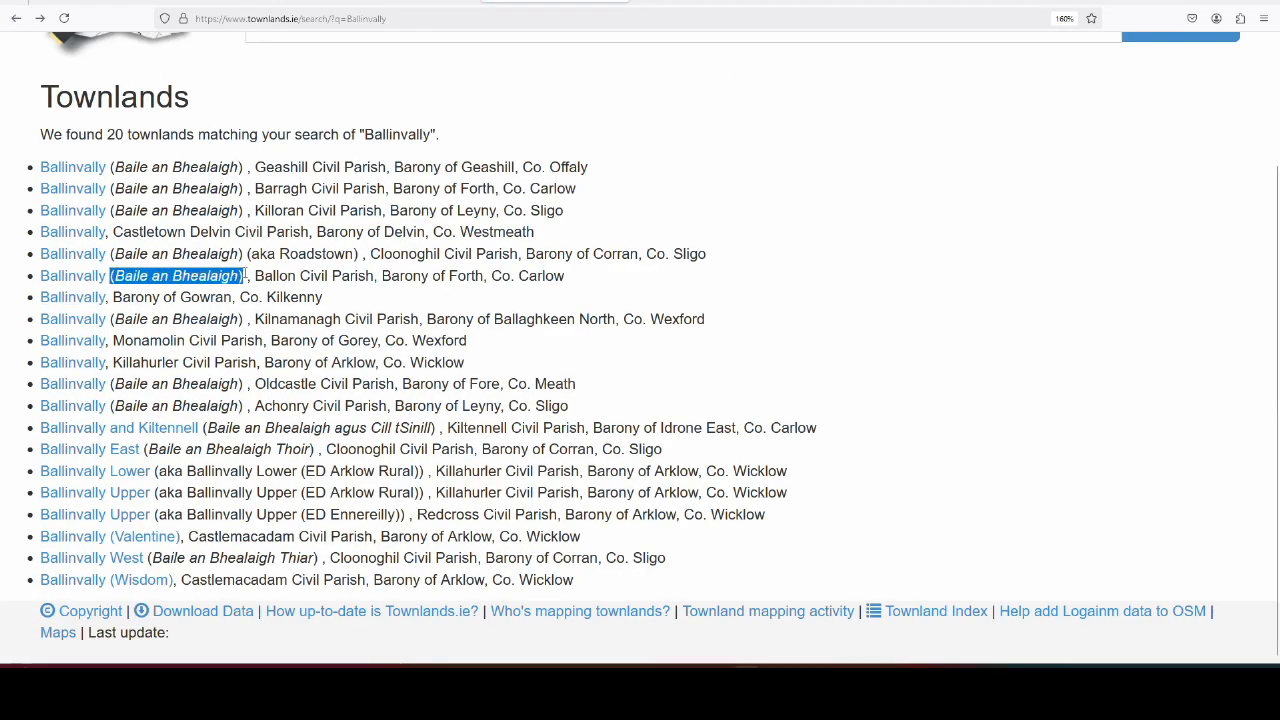
{"action": "left_click", "coordinate": [257, 276]}
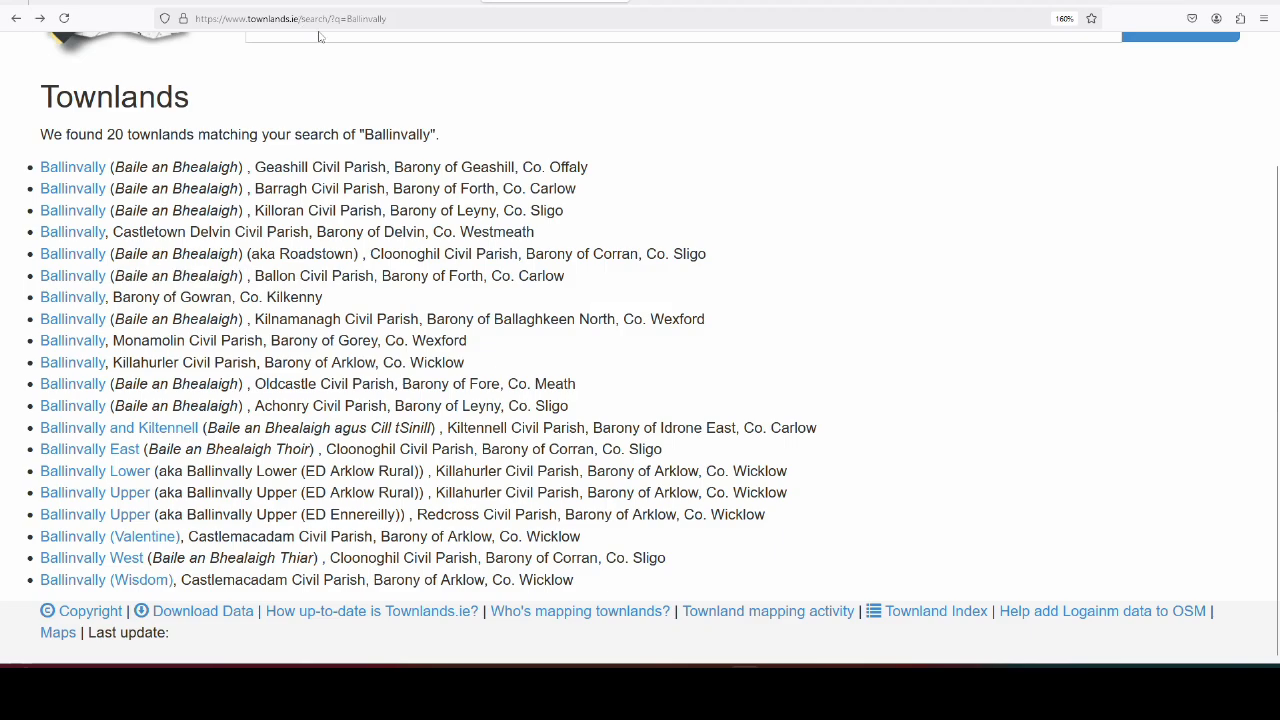
{"action": "left_click", "coordinate": [372, 3]}
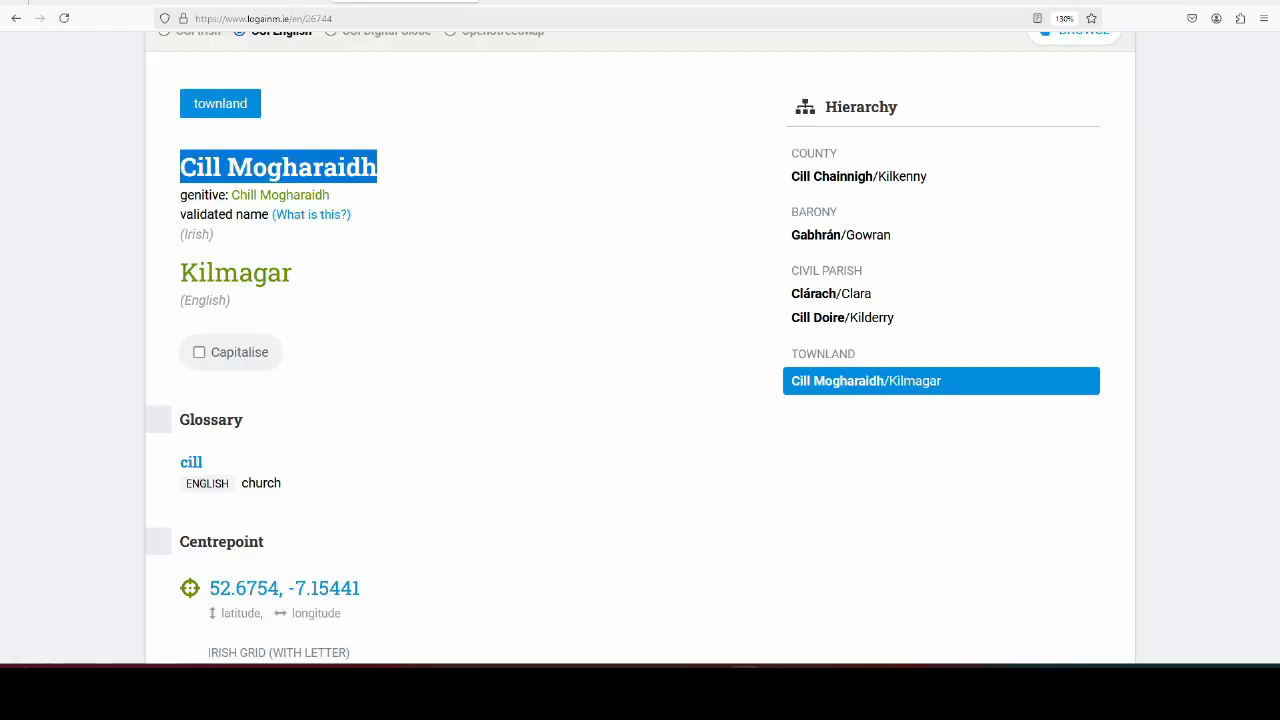
Return to the OpenStreetMap editor and add a tag with the key logainm:ref to the Kilmagar relation.
{"action": "left_click", "coordinate": [237, 3]}
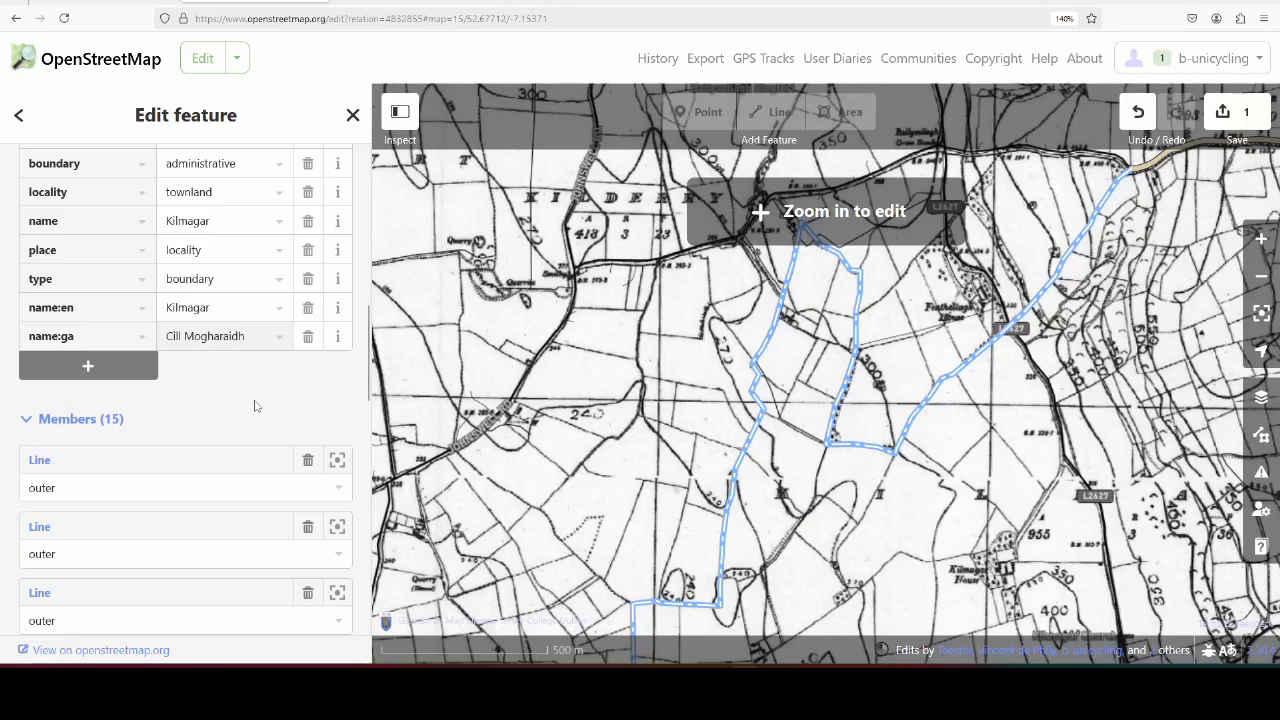
{"action": "left_click", "coordinate": [115, 367]}
{"action": "type", "text": "l"}
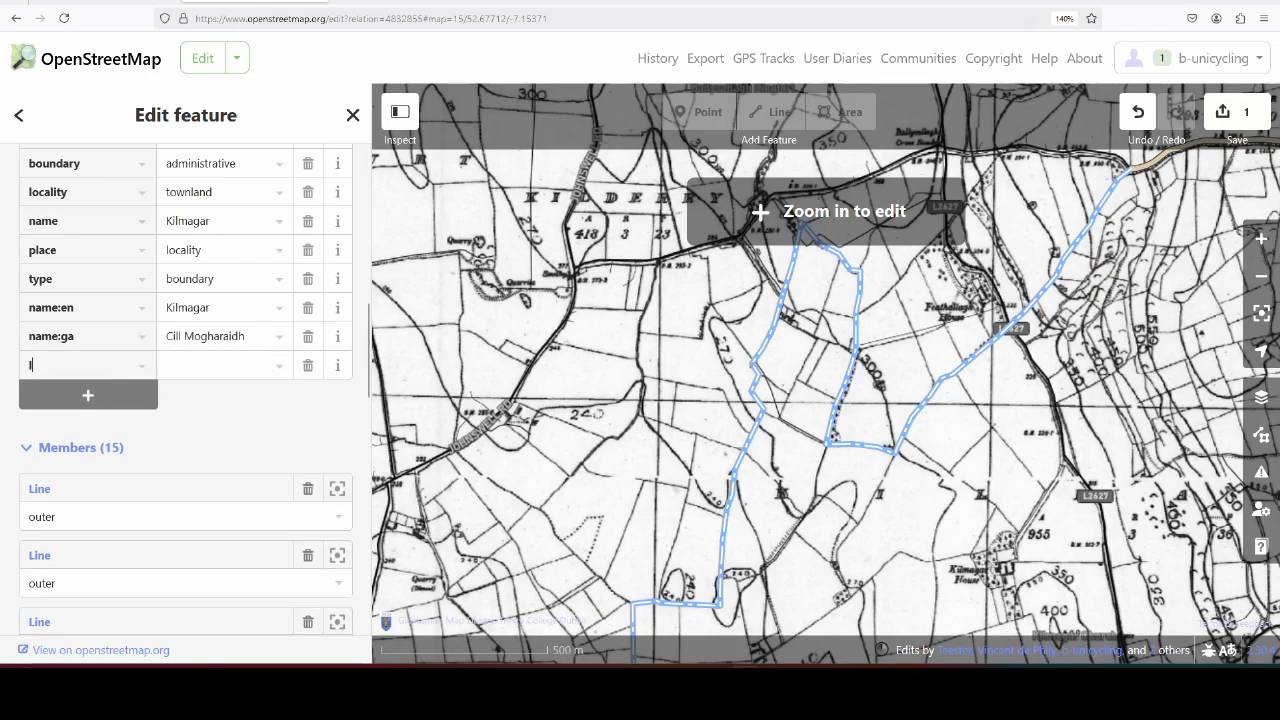
{"action": "type", "text": "ogainm:ref"}
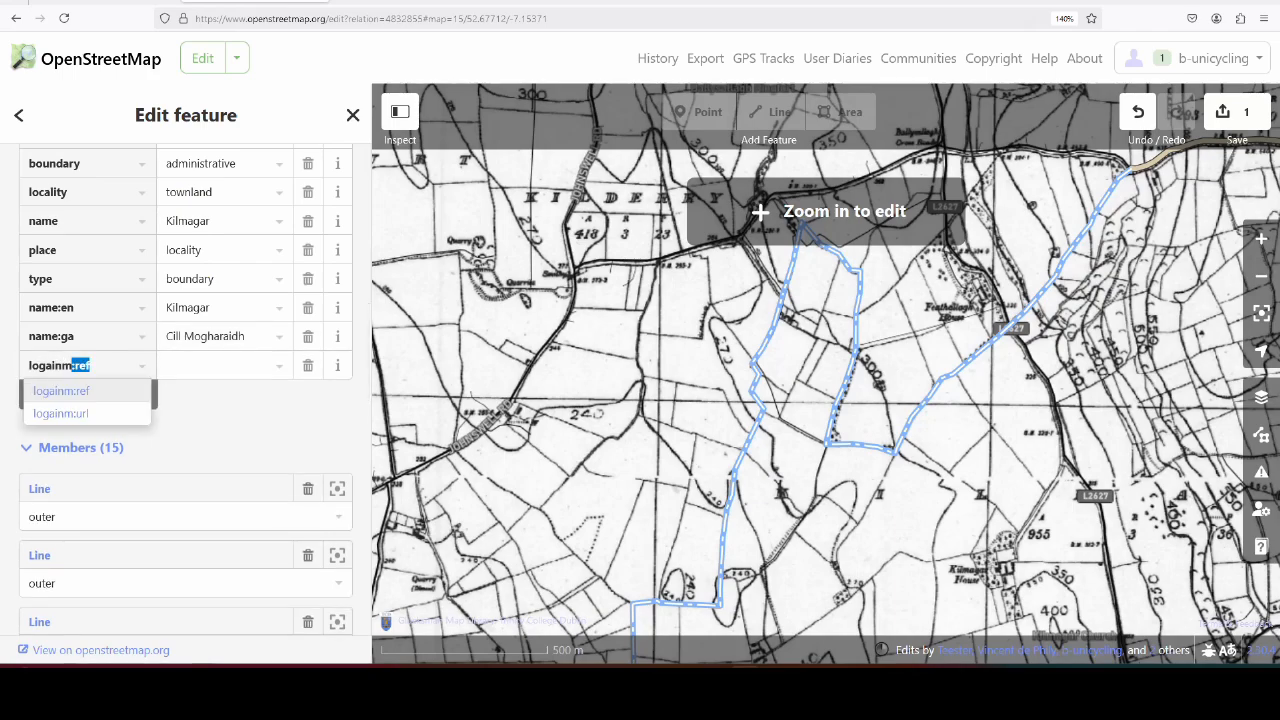
{"action": "key", "text": "Tab"}
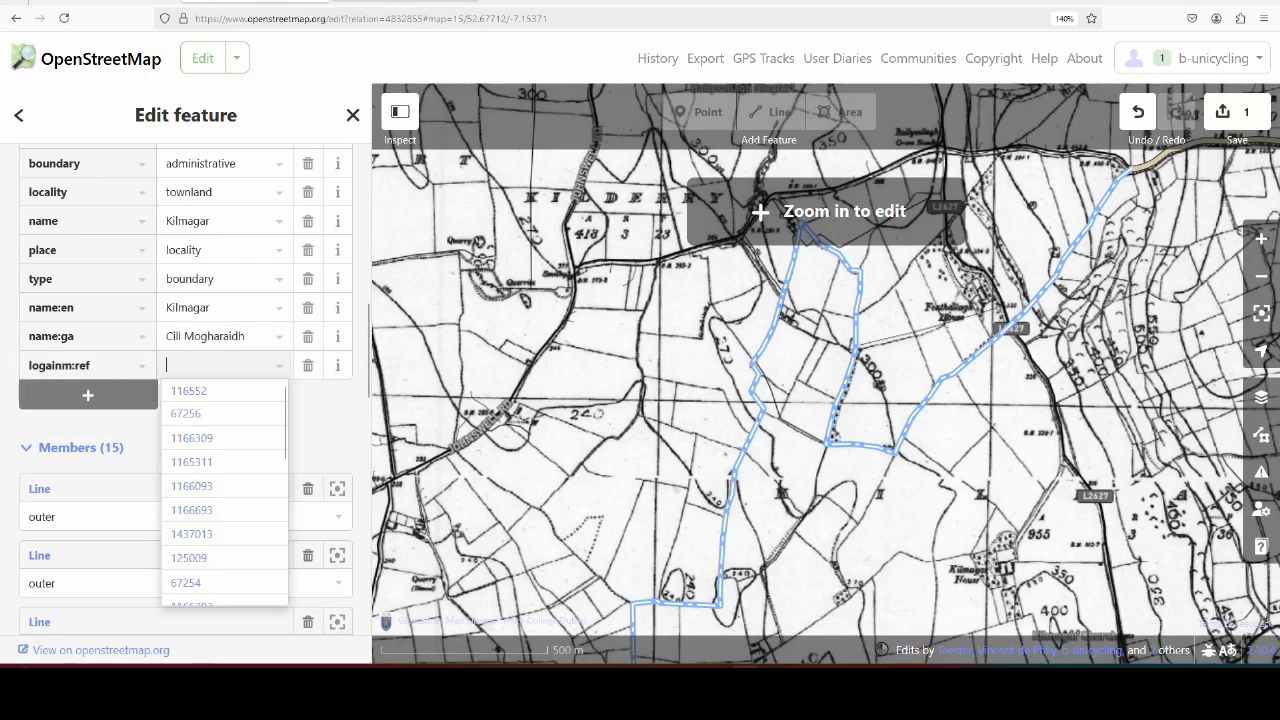
Examine where Kilmagar's logainm.ie entry gives its ID, checking the web address, permanent link and API link.
{"action": "left_click", "coordinate": [404, 6]}
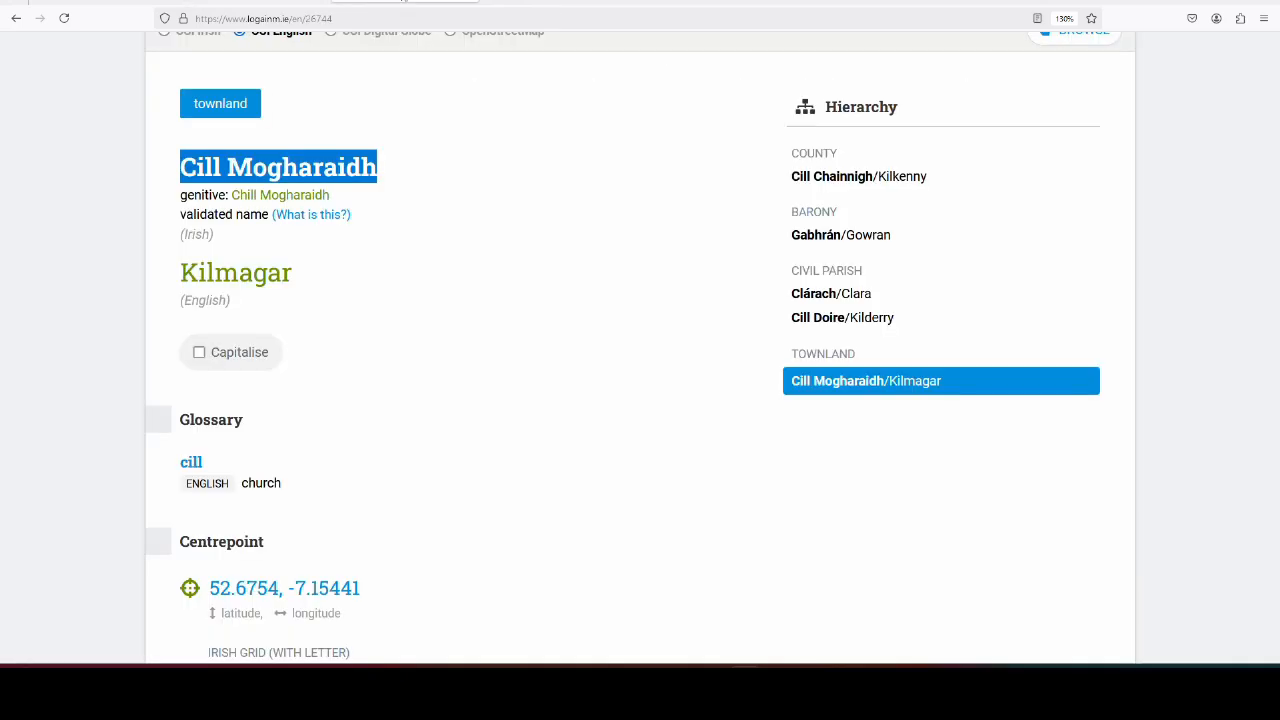
{"action": "double_click", "coordinate": [320, 18]}
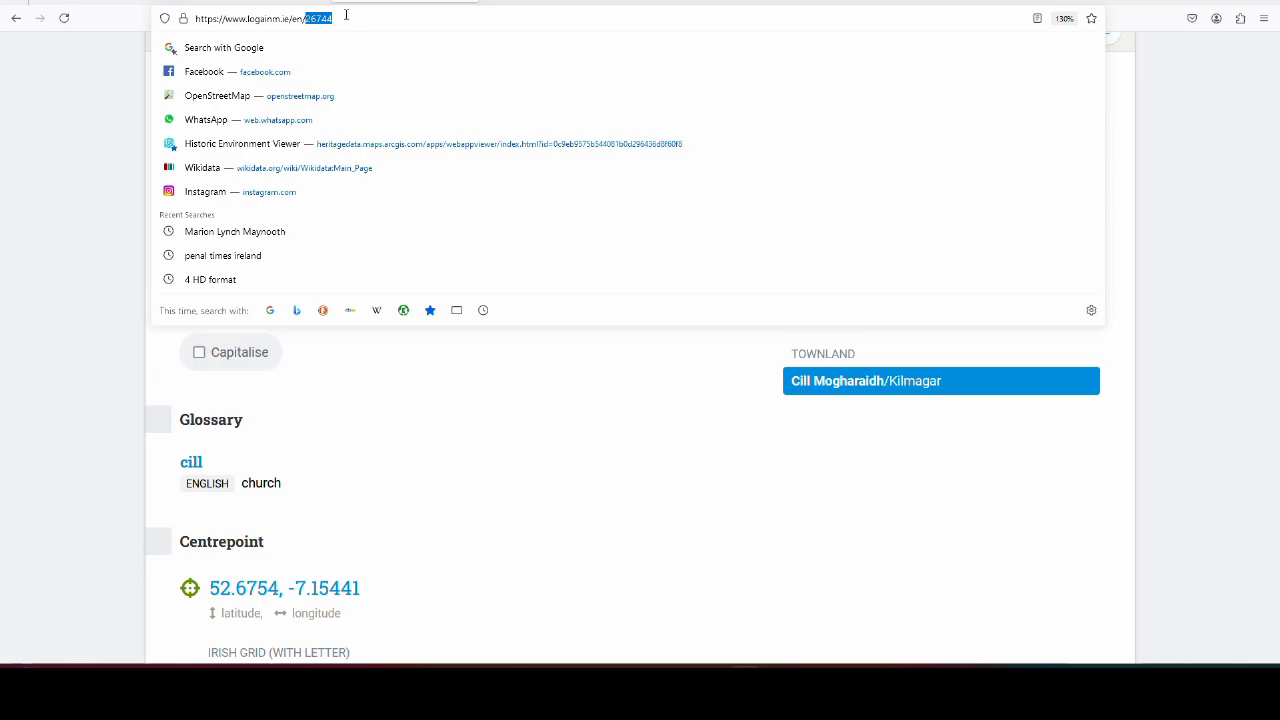
{"action": "left_click", "coordinate": [470, 392]}
{"action": "scroll", "coordinate": [484, 393], "scroll_direction": "up", "scroll_amount": 5}
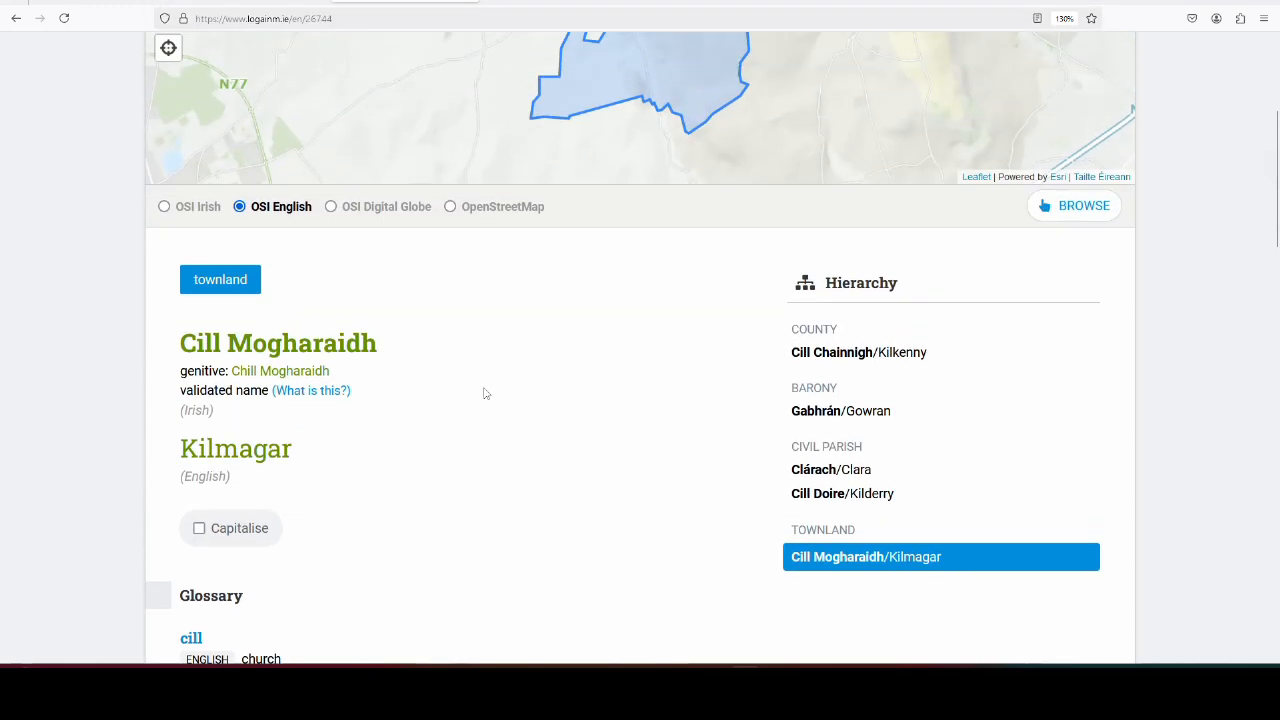
{"action": "scroll", "coordinate": [484, 385], "scroll_direction": "down", "scroll_amount": 10}
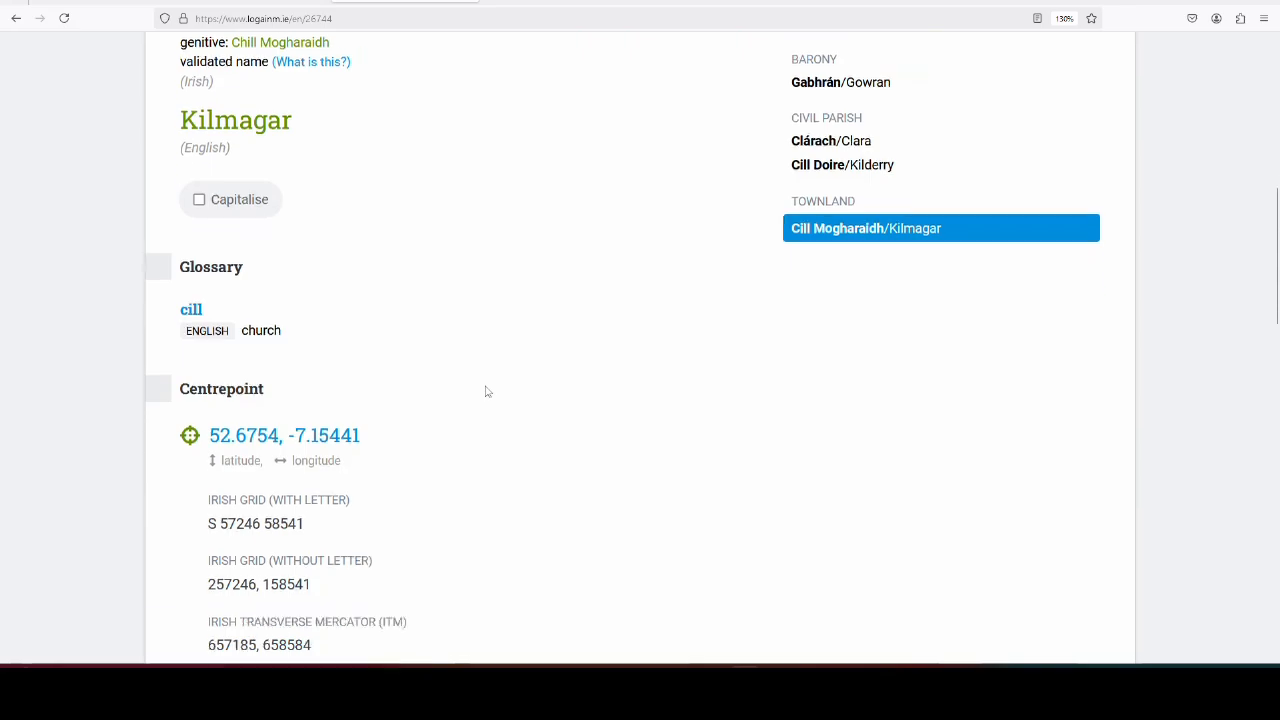
{"action": "scroll", "coordinate": [486, 385], "scroll_direction": "down", "scroll_amount": 3}
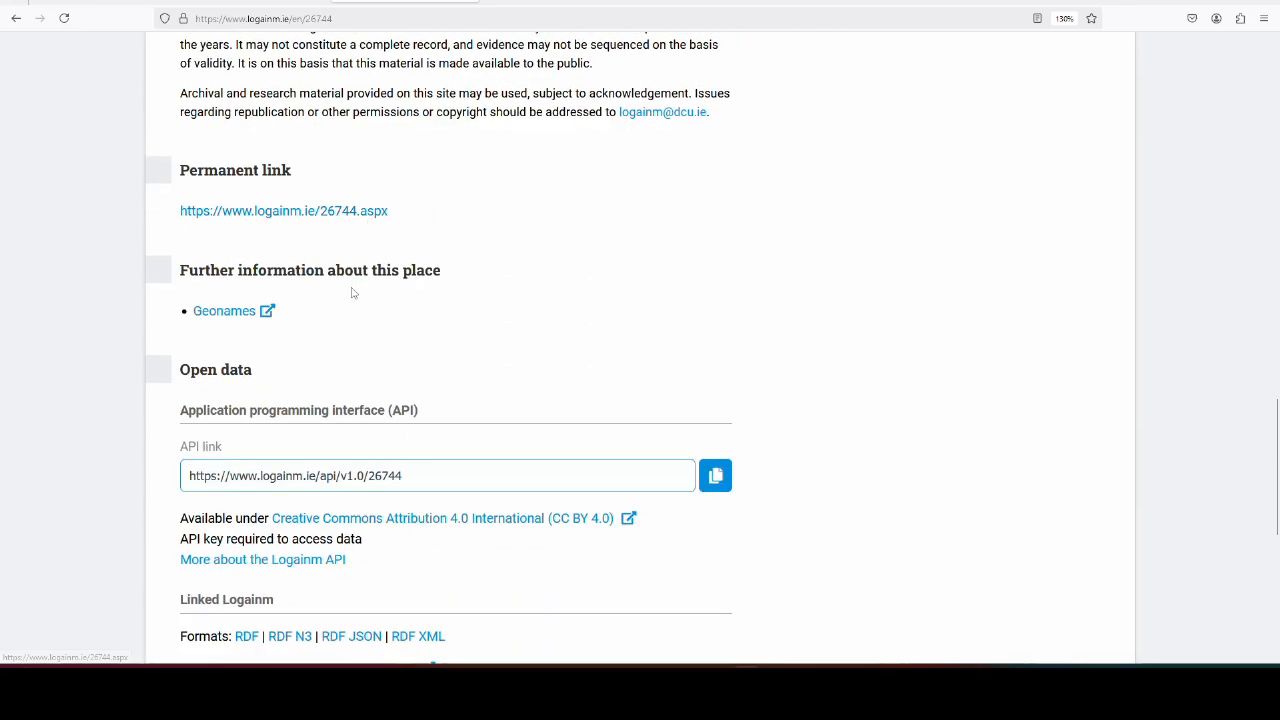
{"action": "scroll", "coordinate": [450, 430], "scroll_direction": "down", "scroll_amount": 2}
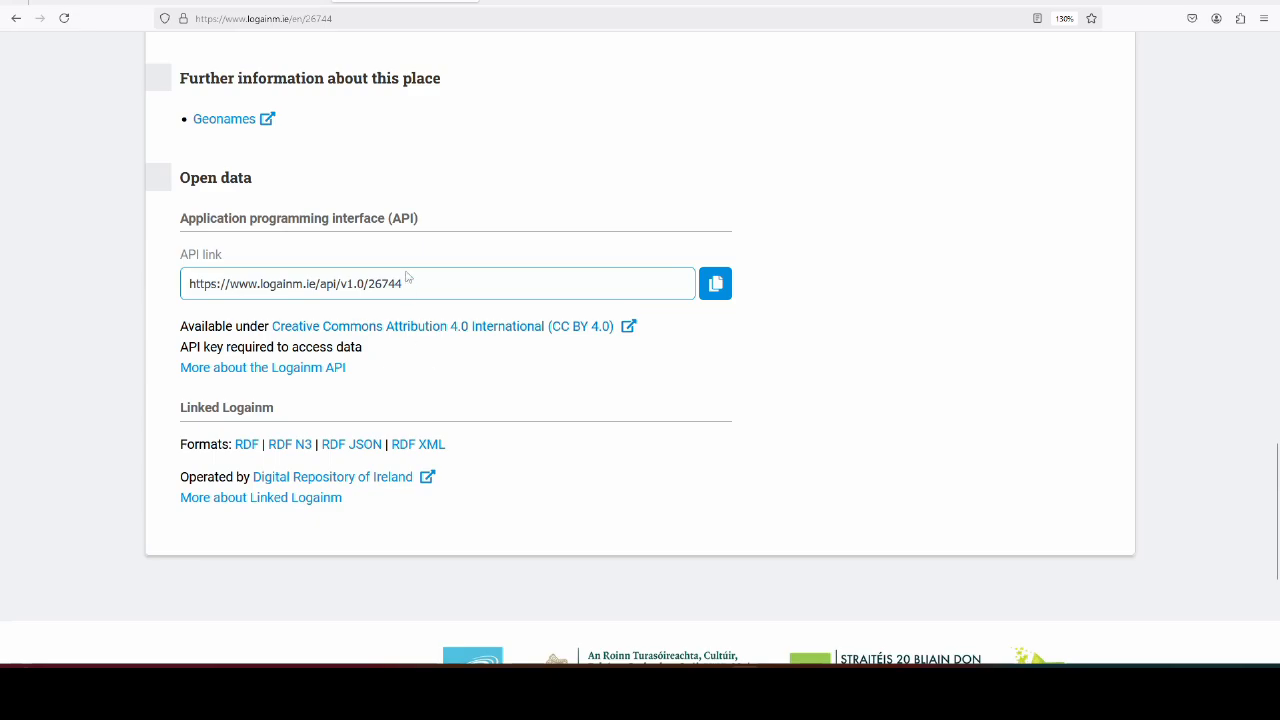
{"action": "scroll", "coordinate": [437, 280], "scroll_direction": "down", "scroll_amount": 1}
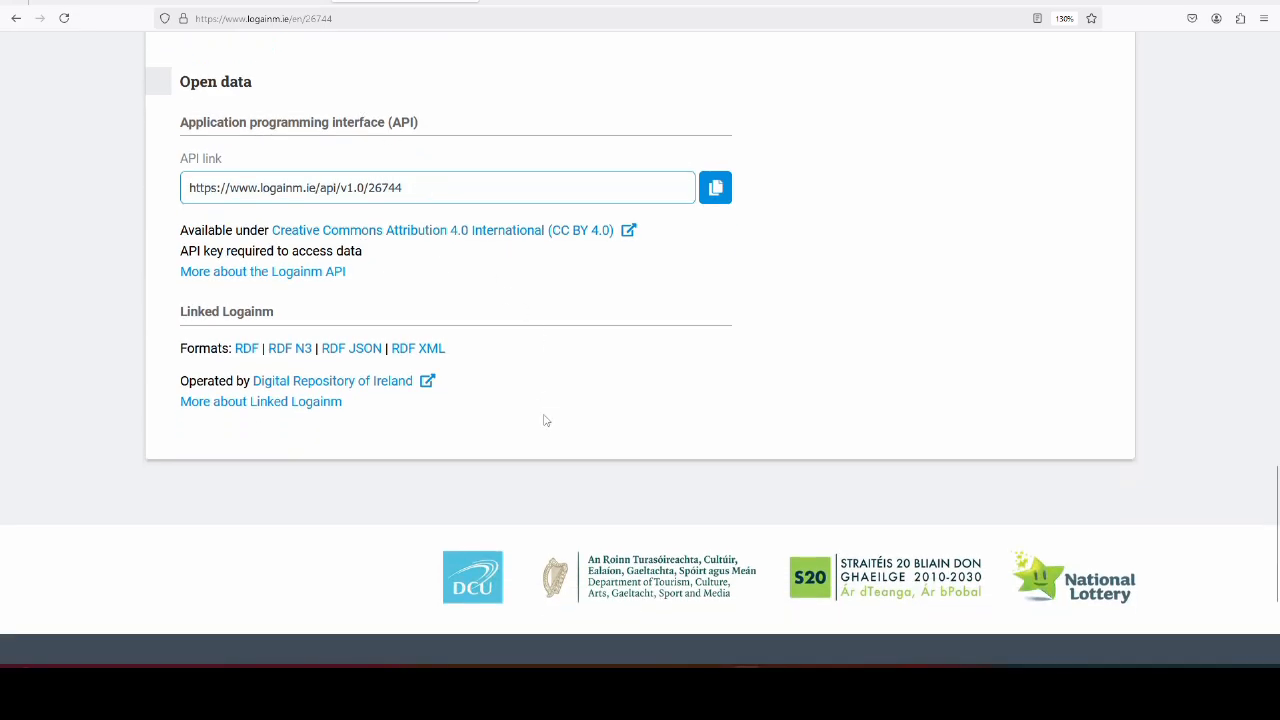
Copy the ID 26744 from the web address of Kilmagar's logainm.ie entry and paste it as the logainm:ref value in the OpenStreetMap editor.
{"action": "scroll", "coordinate": [569, 449], "scroll_direction": "up", "scroll_amount": 15}
{"action": "left_click", "coordinate": [321, 18]}
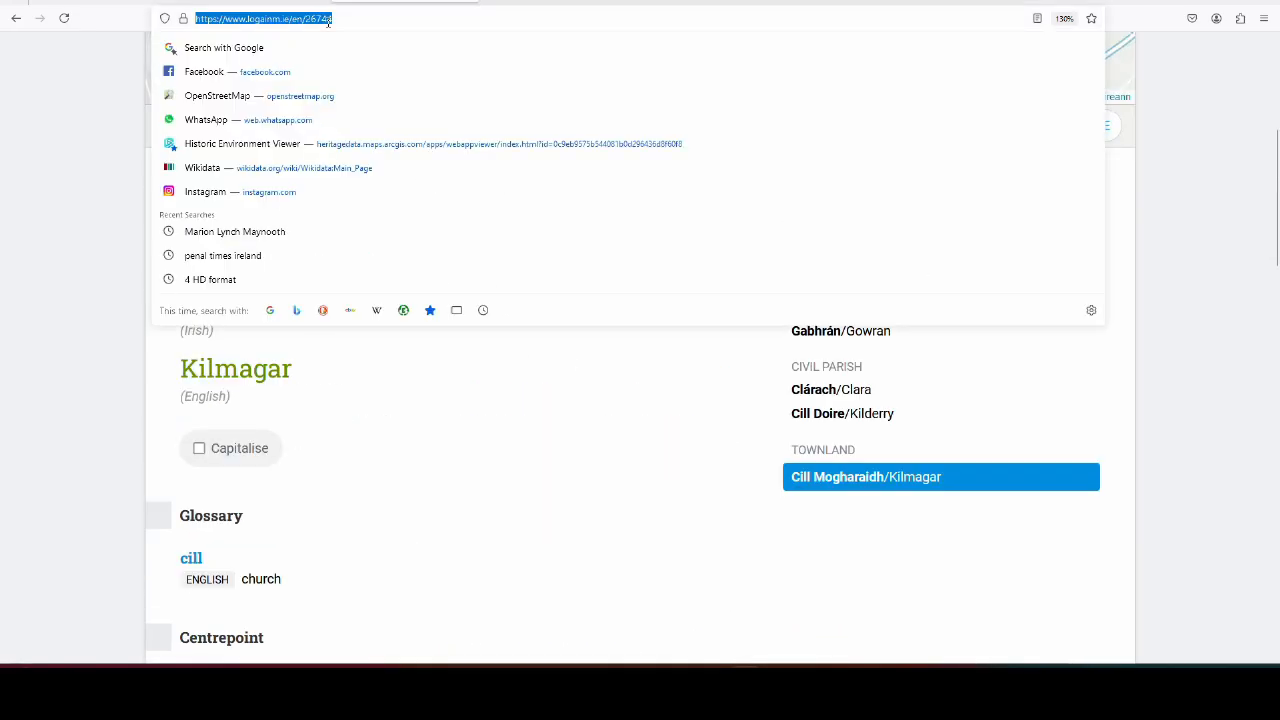
{"action": "left_click_drag", "start_coordinate": [305, 18], "coordinate": [436, 36]}
{"action": "key", "text": "ctrl+c"}
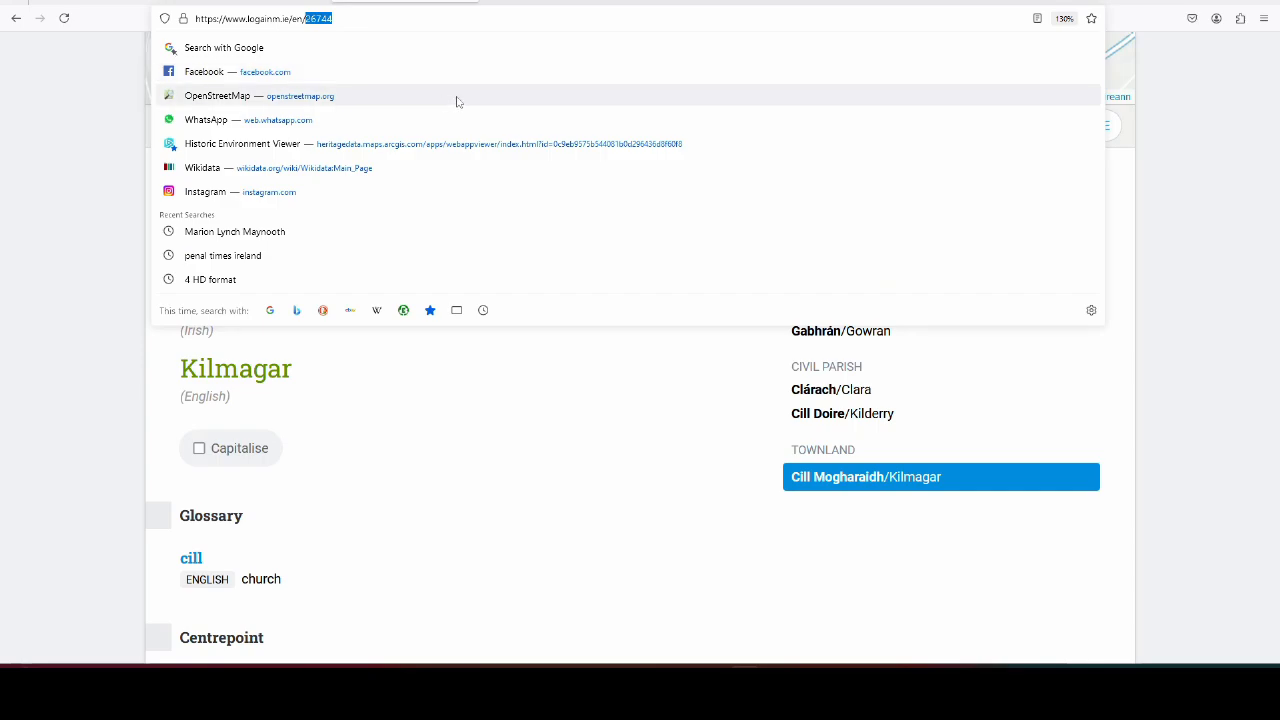
{"action": "left_click", "coordinate": [278, 1]}
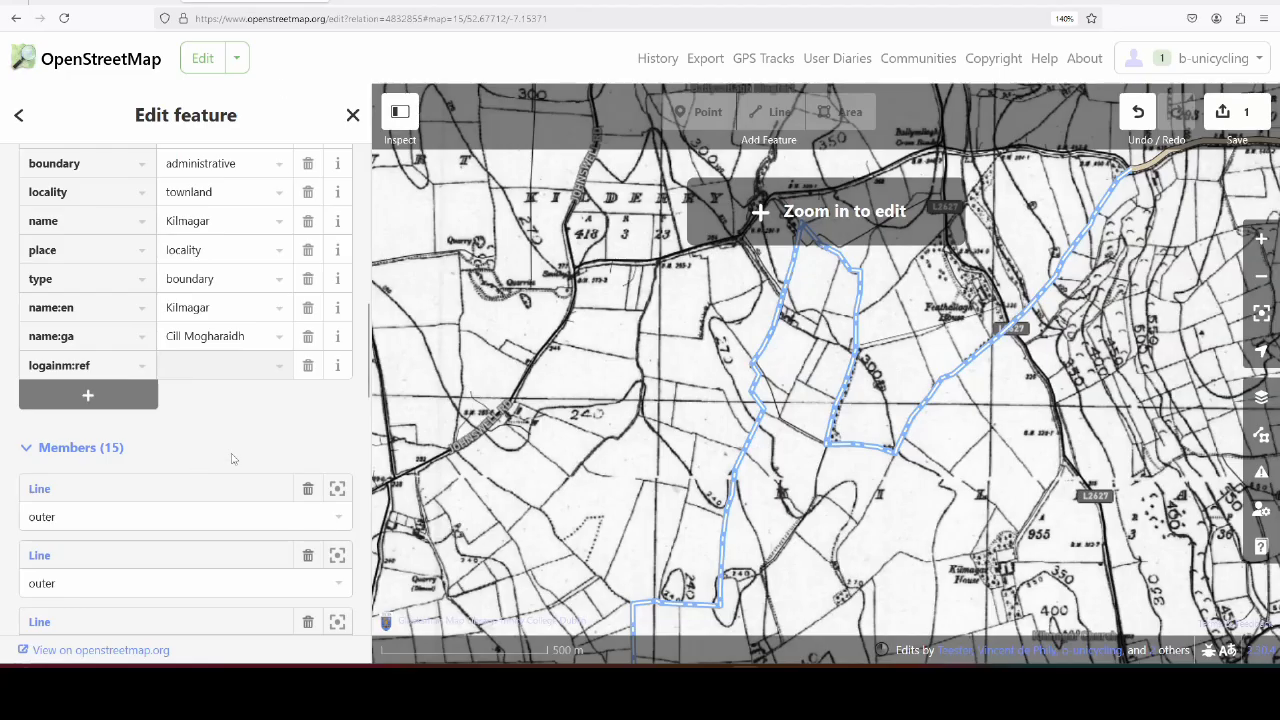
{"action": "key", "text": "ctrl+v"}
Upload the edit with the changeset comment "added name:ga, added logainm:ref #townlands" and the source logainm.ie.
{"action": "left_click", "coordinate": [1240, 113]}
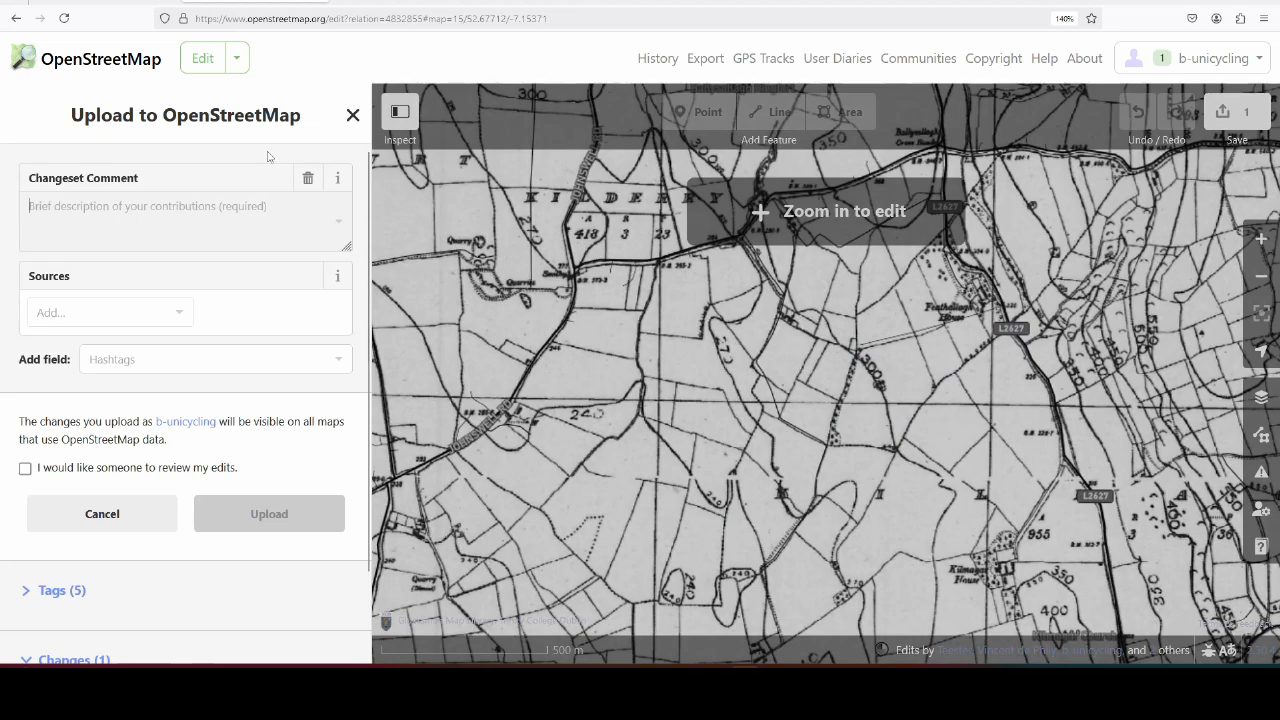
{"action": "type", "text": "ad"}
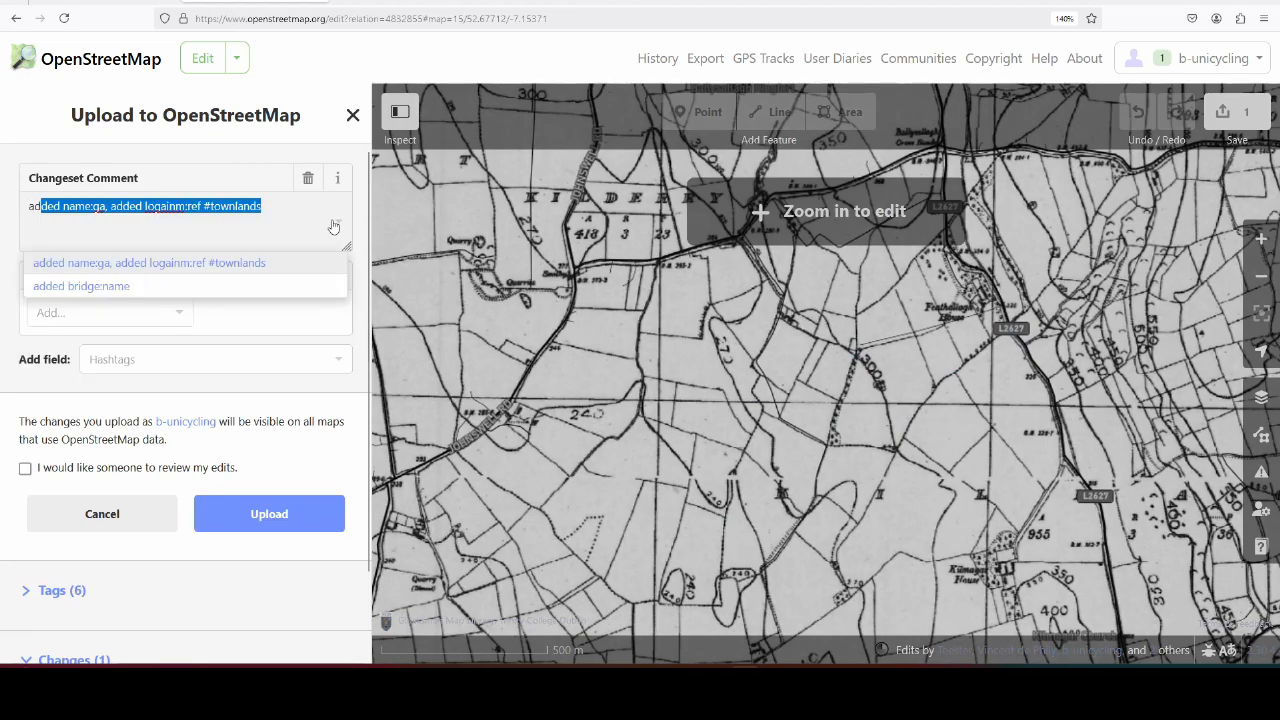
{"action": "key", "text": "Right"}
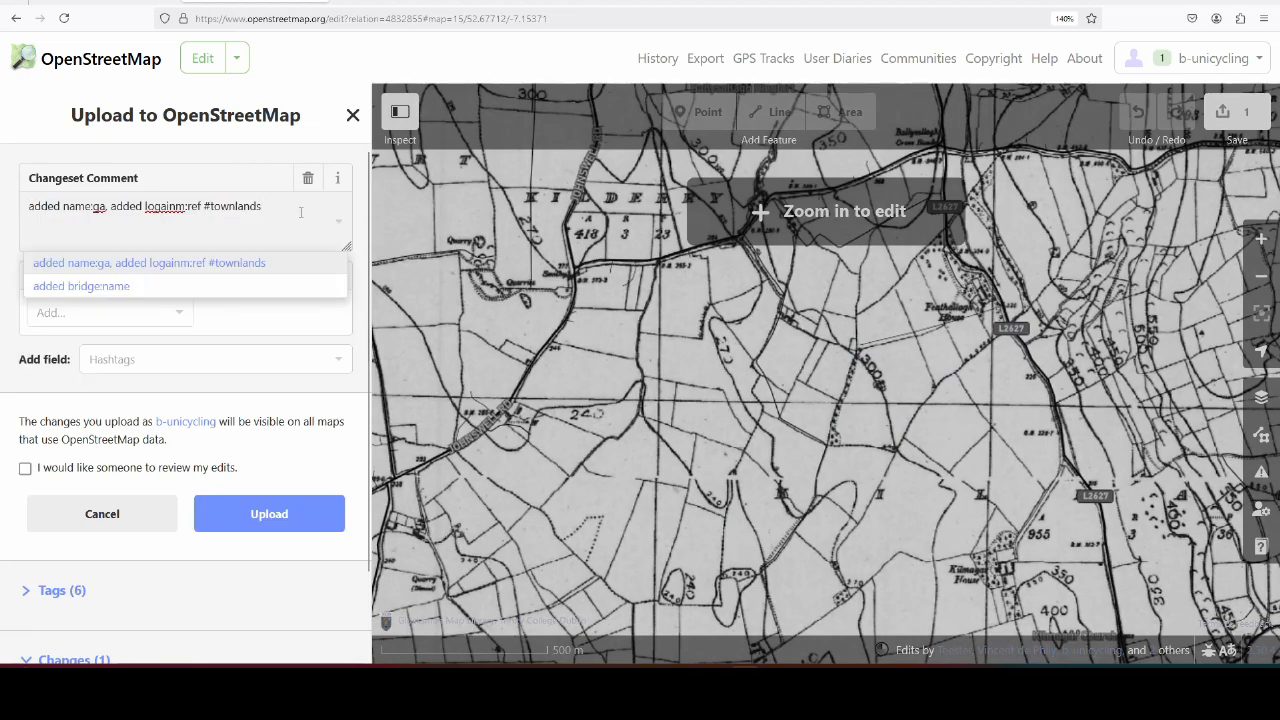
{"action": "left_click", "coordinate": [90, 312]}
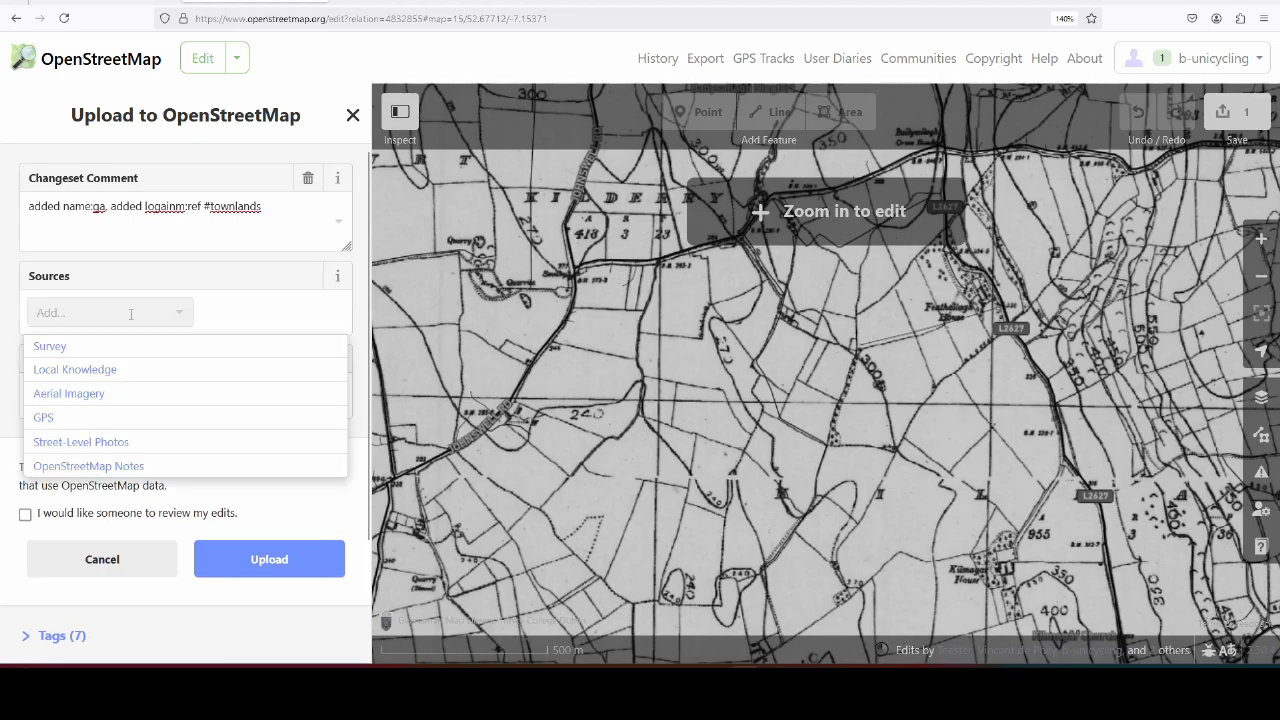
{"action": "type", "text": "logainm.i"}
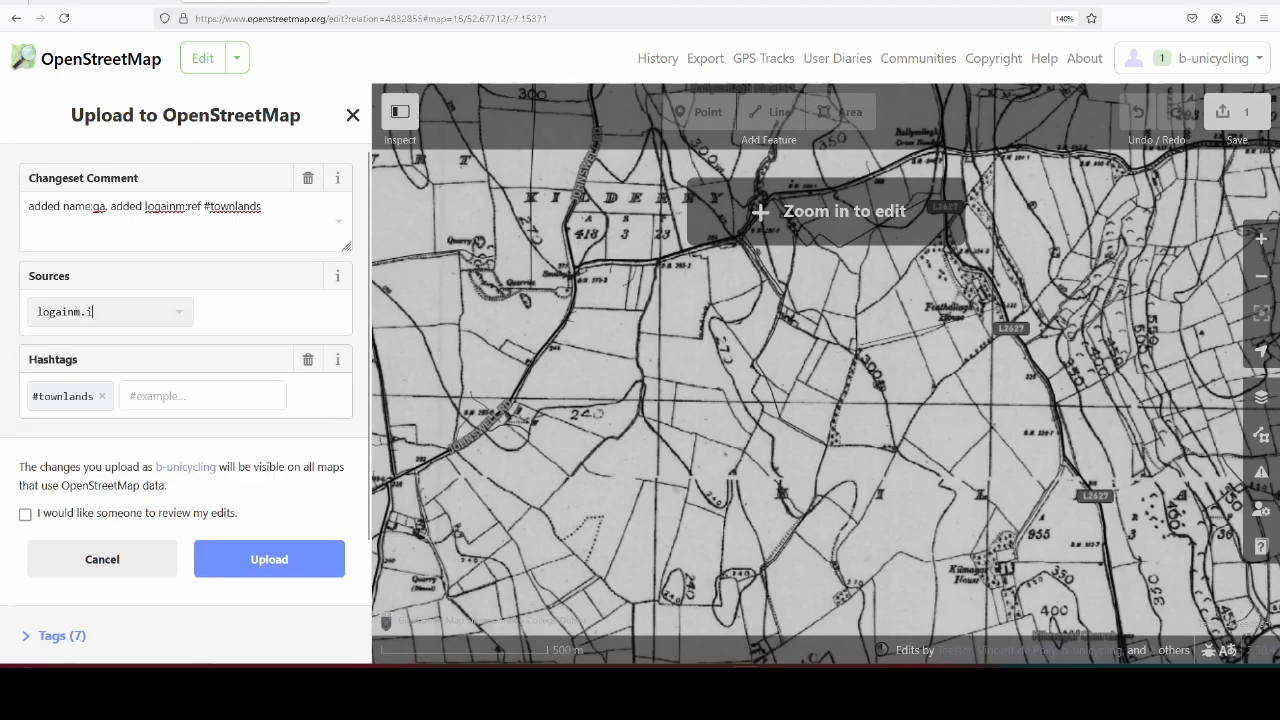
{"action": "type", "text": "e"}
{"action": "left_click", "coordinate": [273, 558]}
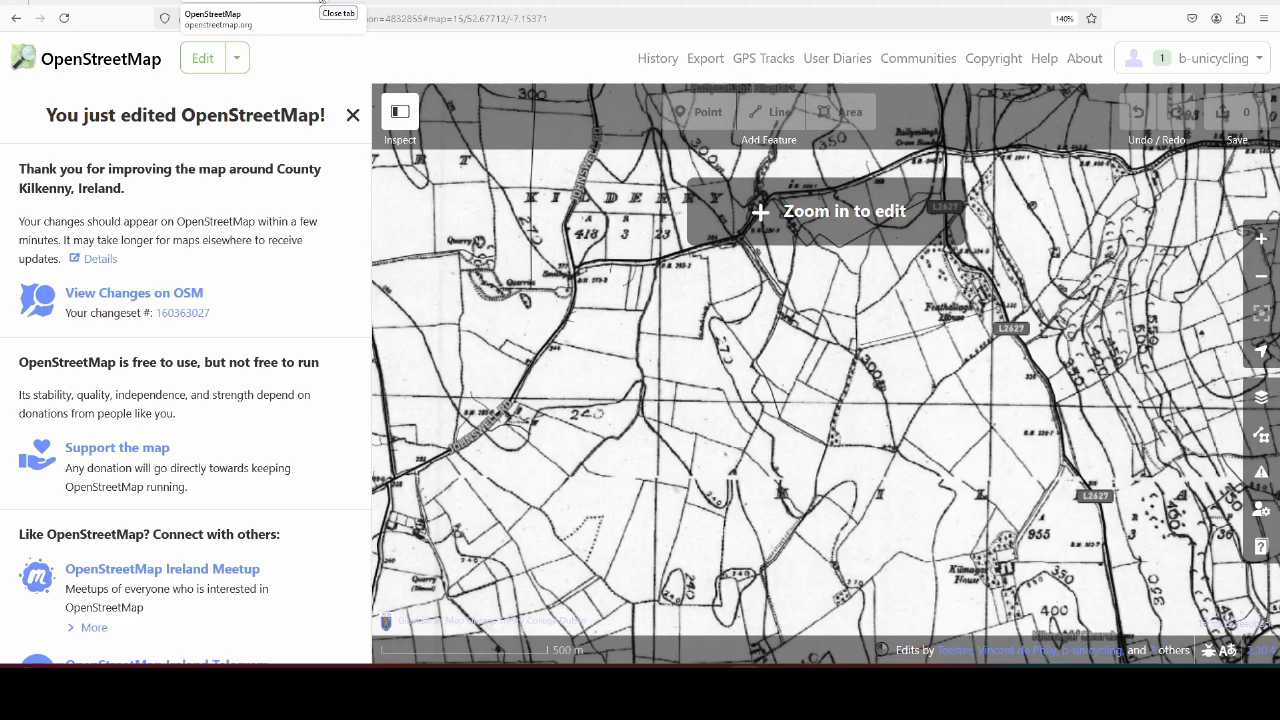
Switch to overpass turbo, select the unlinked townland Foyleatalure west of Kilkenny, and copy its name from the tags.
{"action": "left_click", "coordinate": [322, 3]}
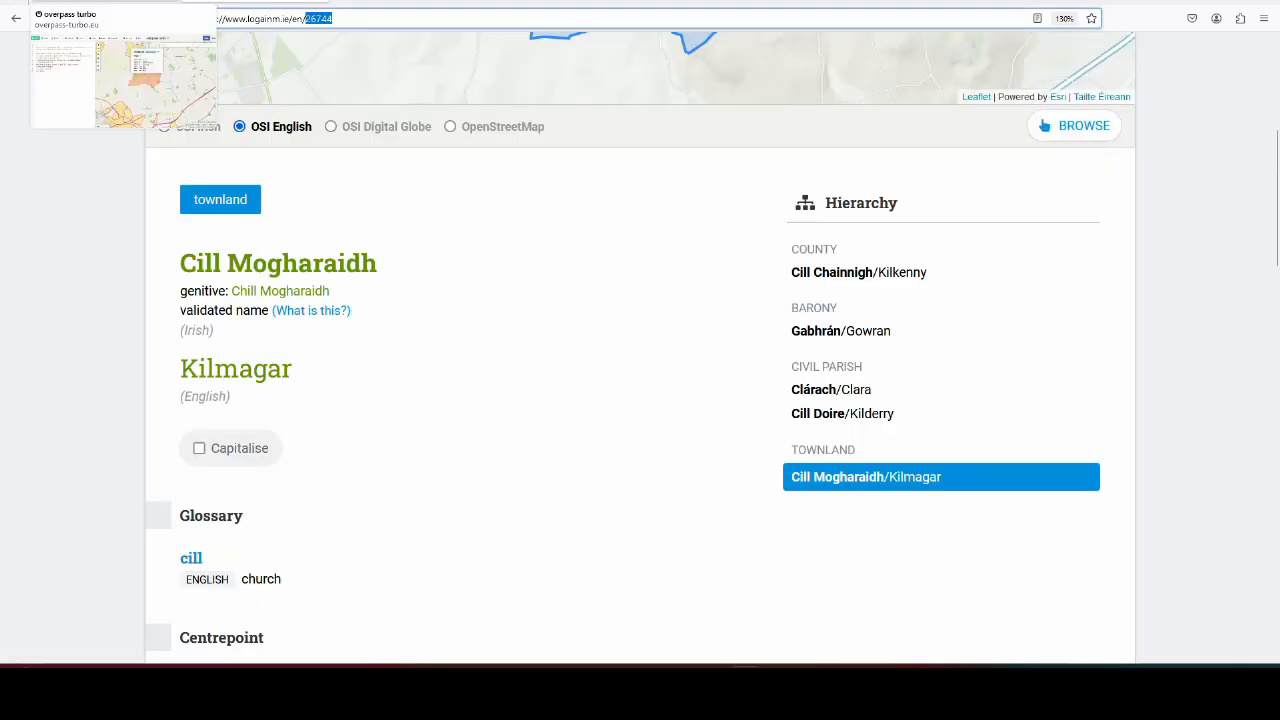
{"action": "left_click", "coordinate": [120, 3]}
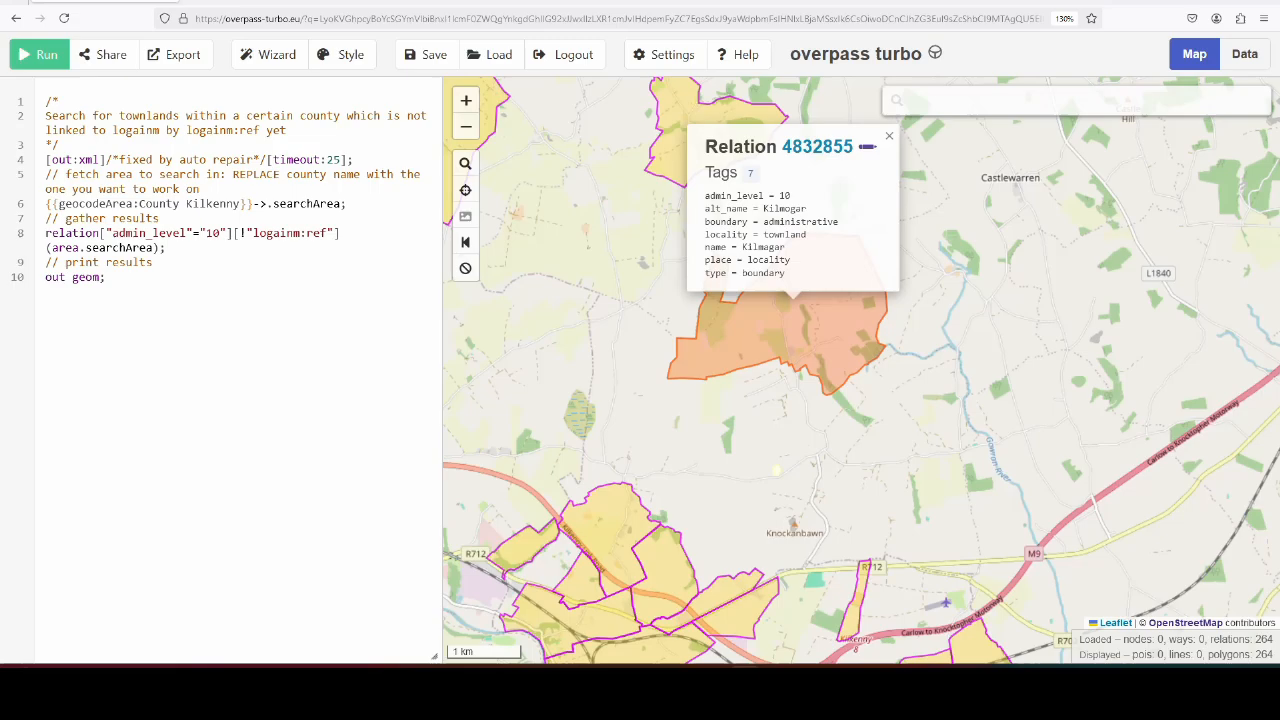
{"action": "scroll", "coordinate": [917, 487], "scroll_direction": "down", "scroll_amount": 1}
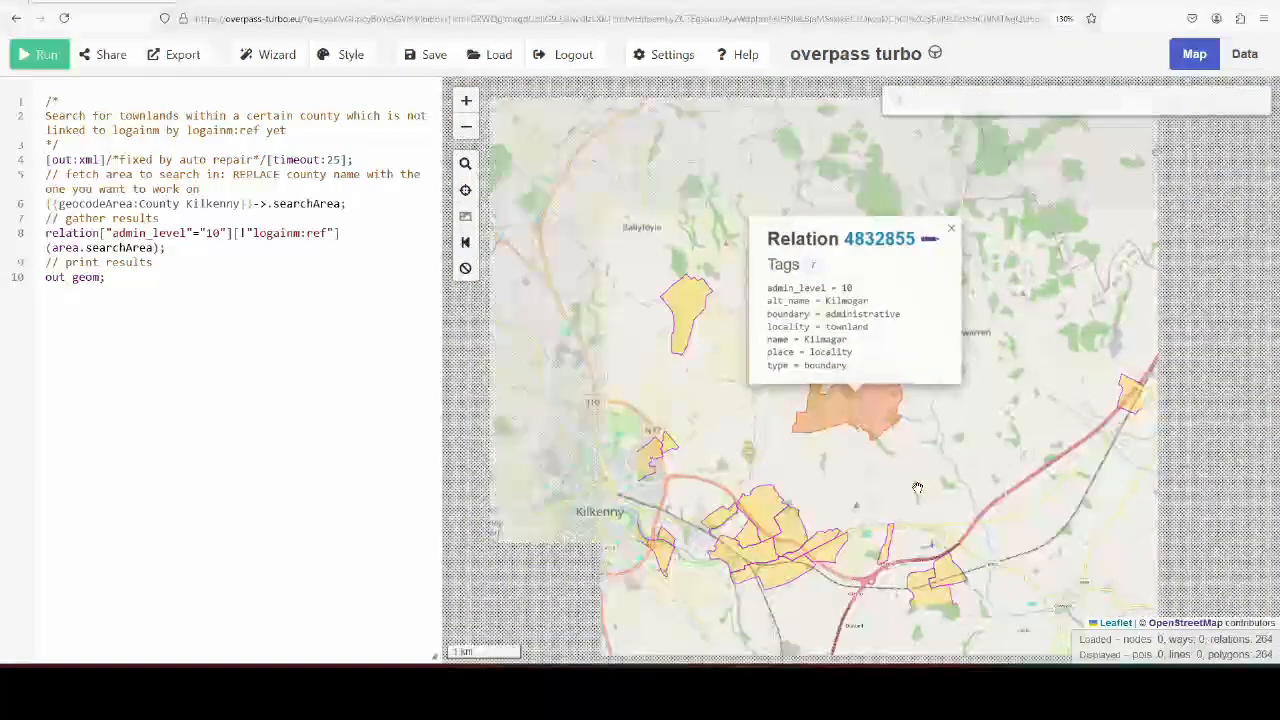
{"action": "left_click", "coordinate": [961, 477]}
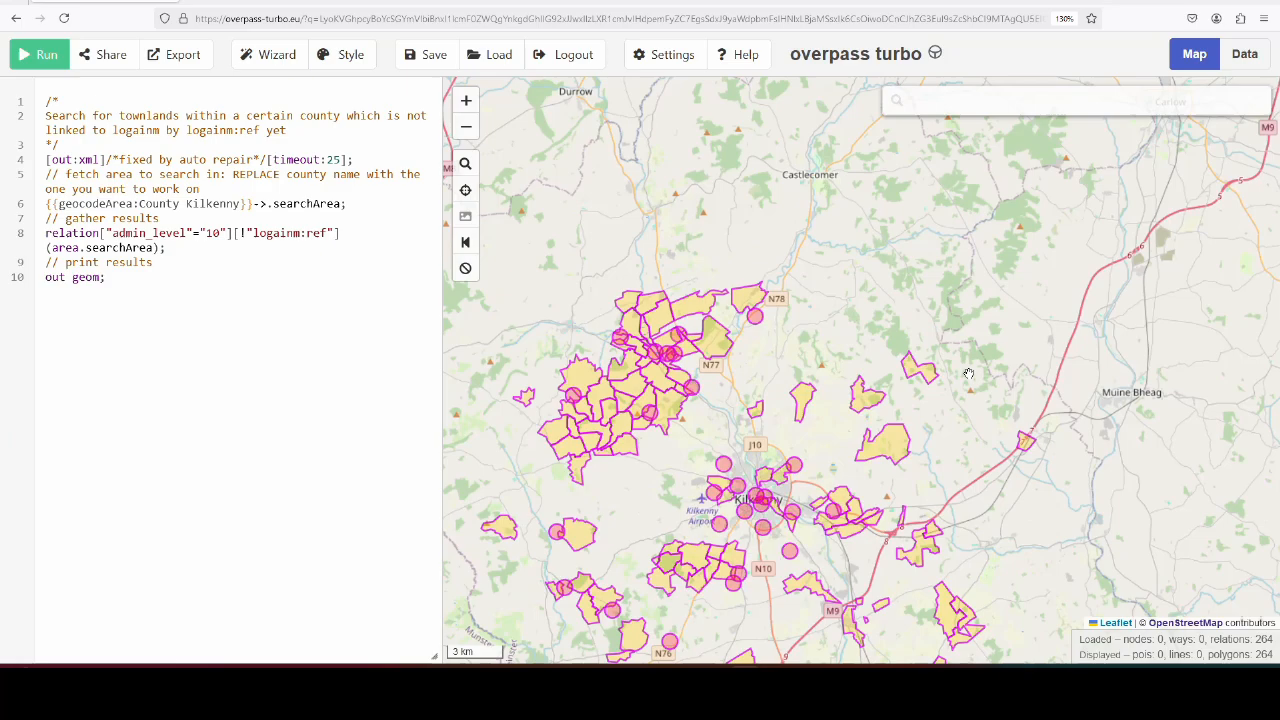
{"action": "left_click", "coordinate": [503, 538]}
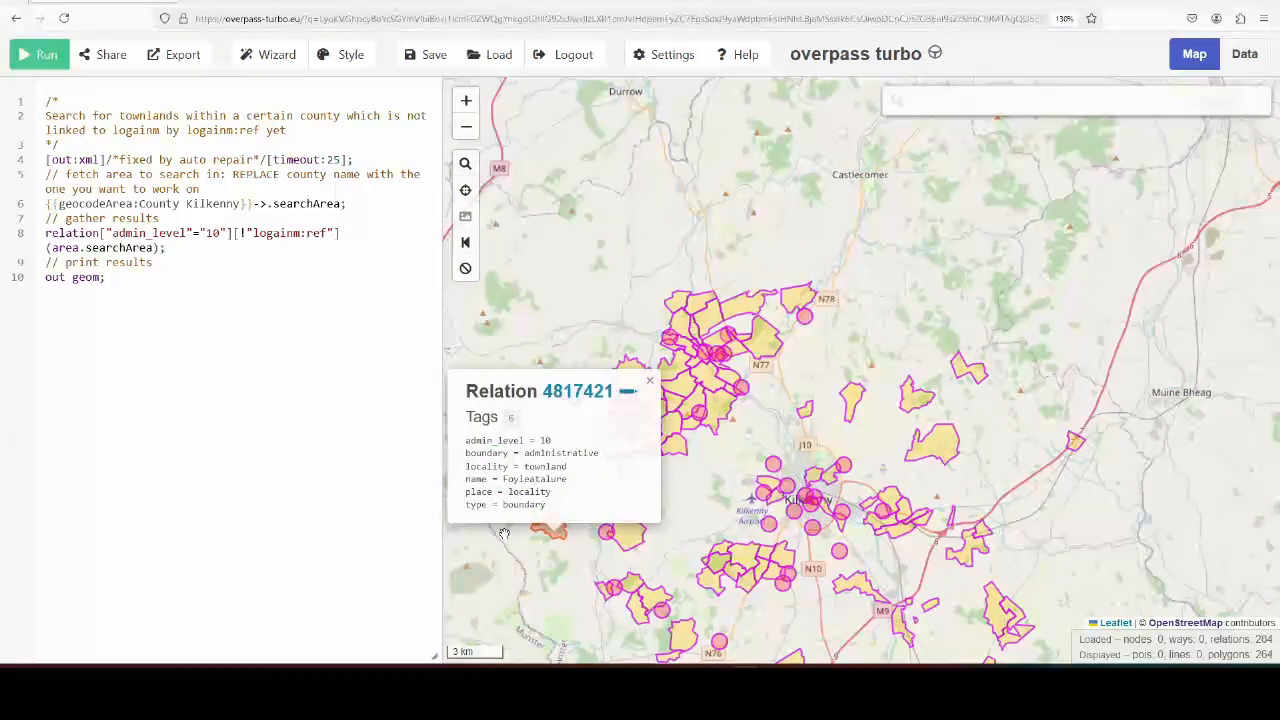
{"action": "left_click_drag", "start_coordinate": [534, 600], "coordinate": [602, 455]}
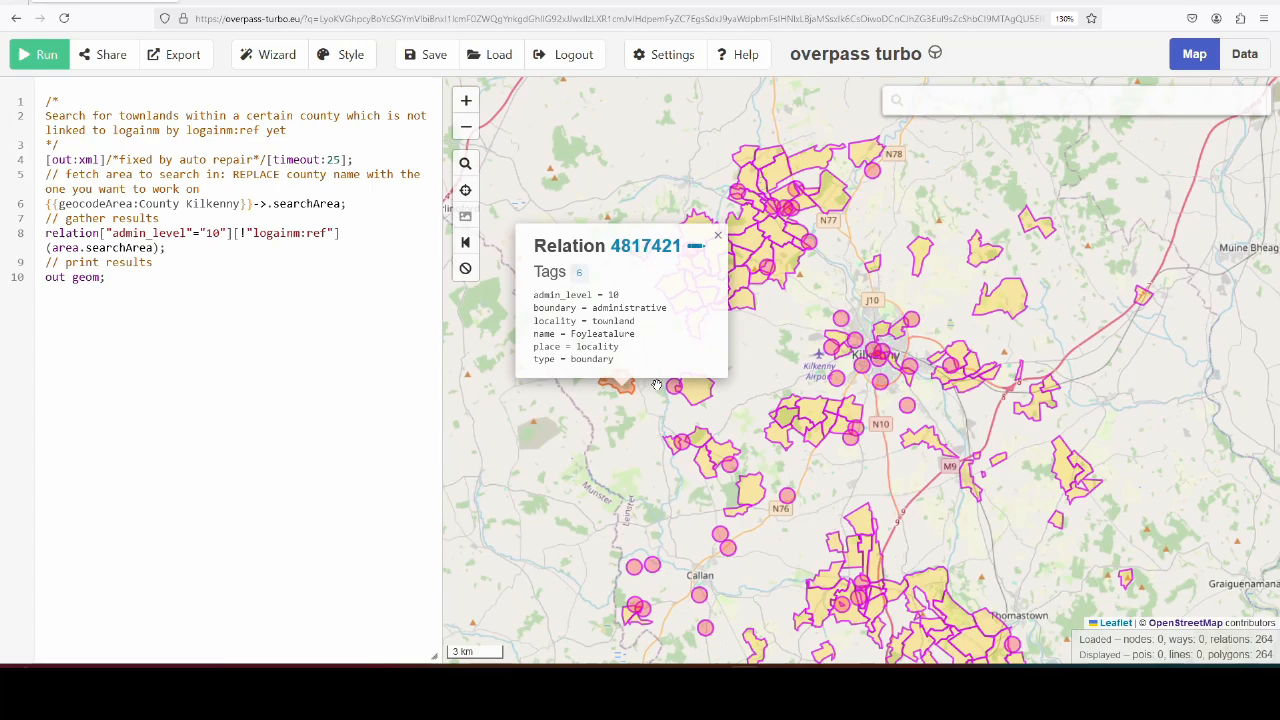
{"action": "double_click", "coordinate": [605, 336]}
{"action": "key", "text": "ctrl+c"}
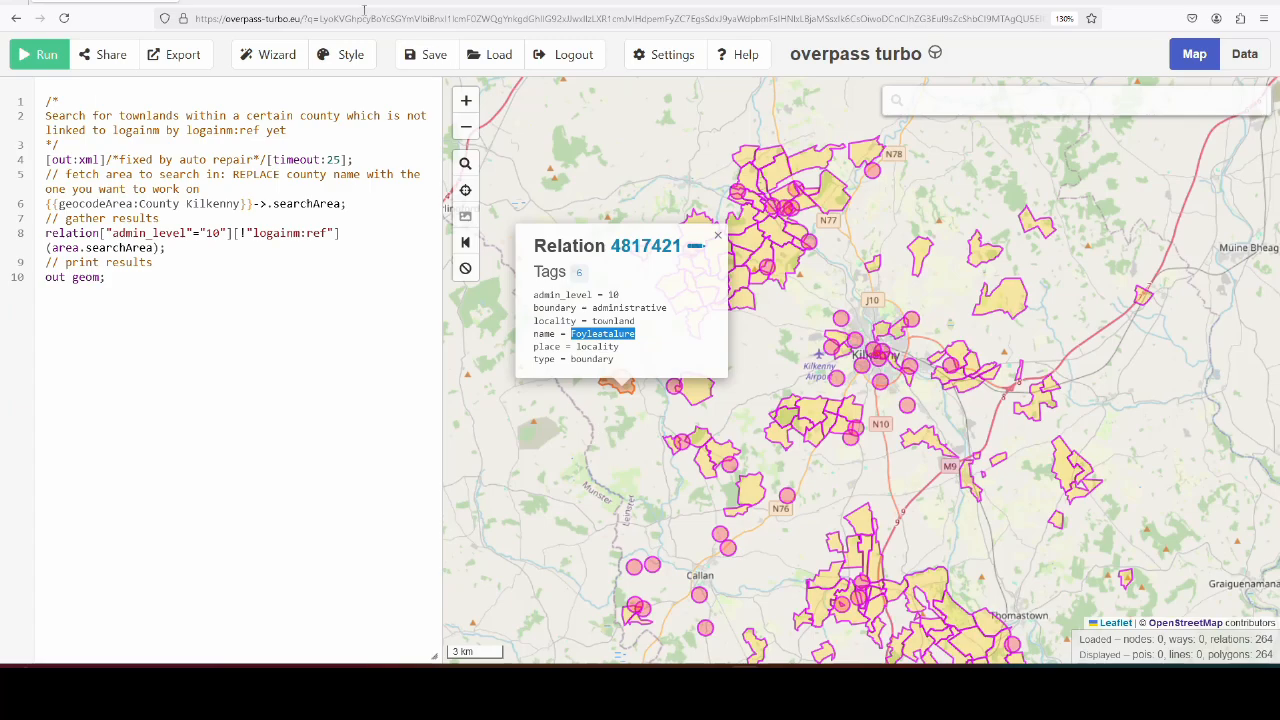
Switch to logainm.ie and search the placenames database for Foyleatalure.
{"action": "left_click", "coordinate": [256, 2]}
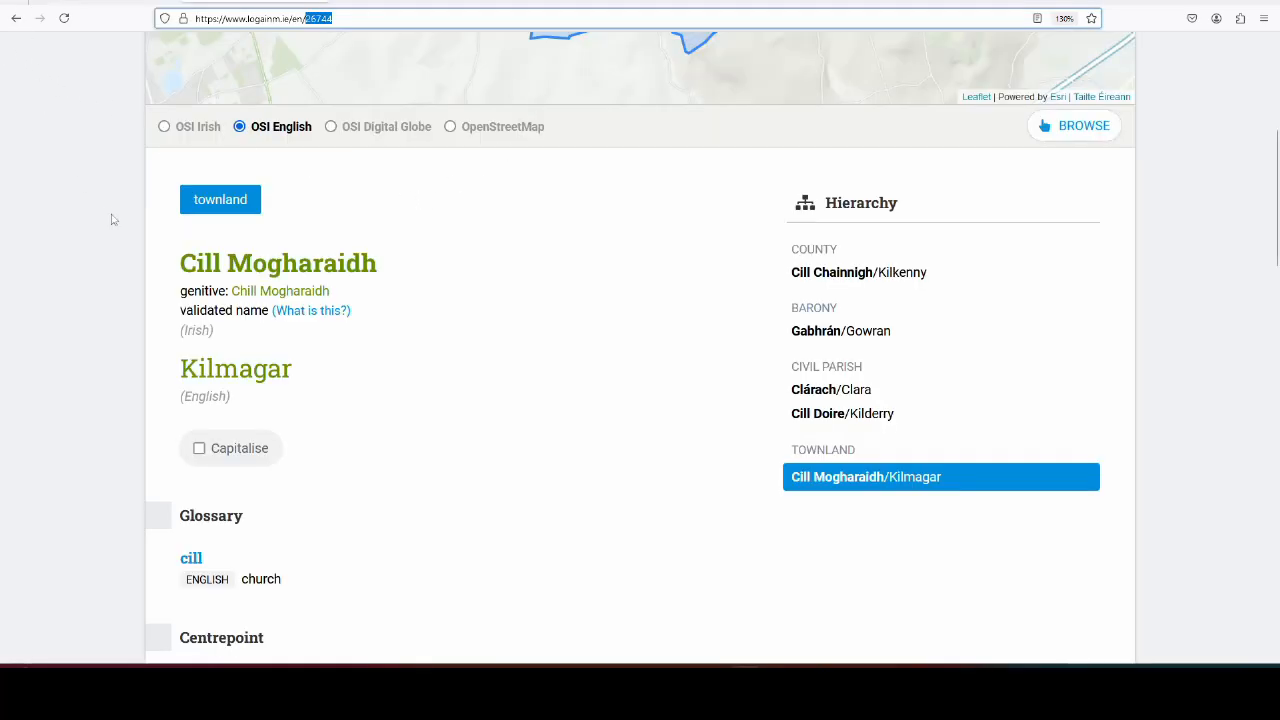
{"action": "scroll", "coordinate": [110, 215], "scroll_direction": "up", "scroll_amount": 5}
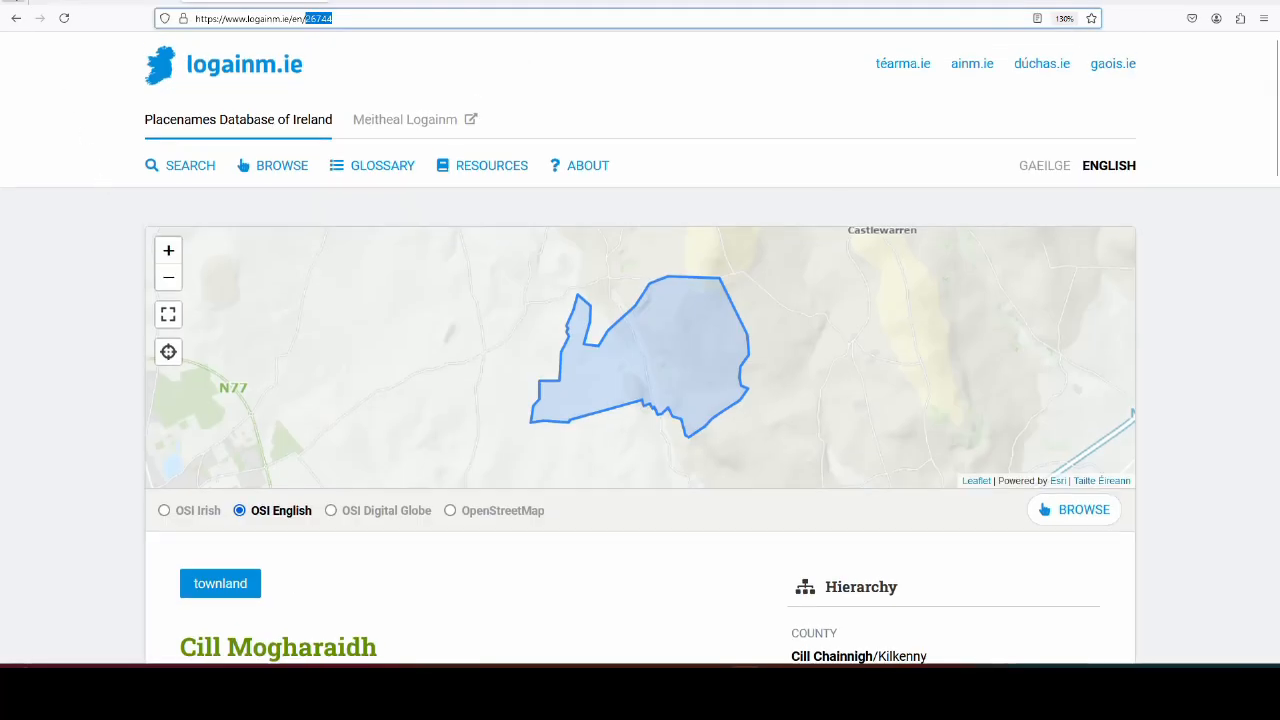
{"action": "left_click", "coordinate": [185, 172]}
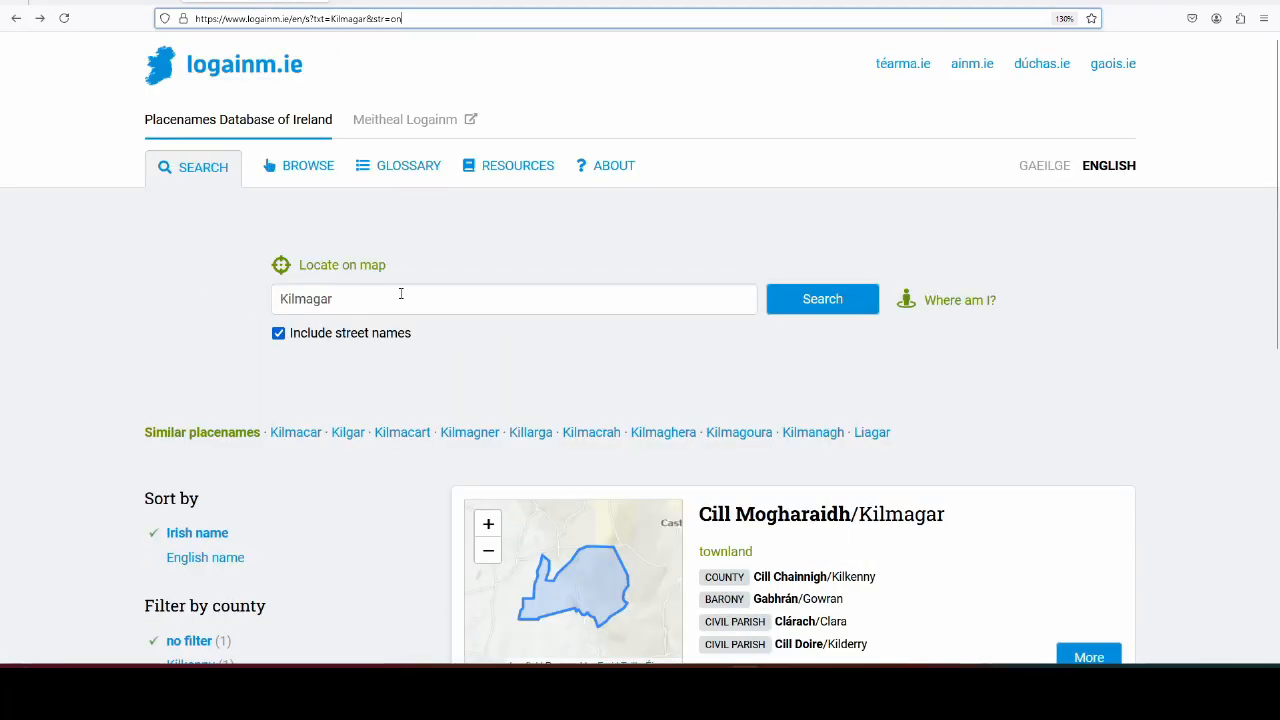
{"action": "left_click_drag", "start_coordinate": [400, 293], "coordinate": [145, 277]}
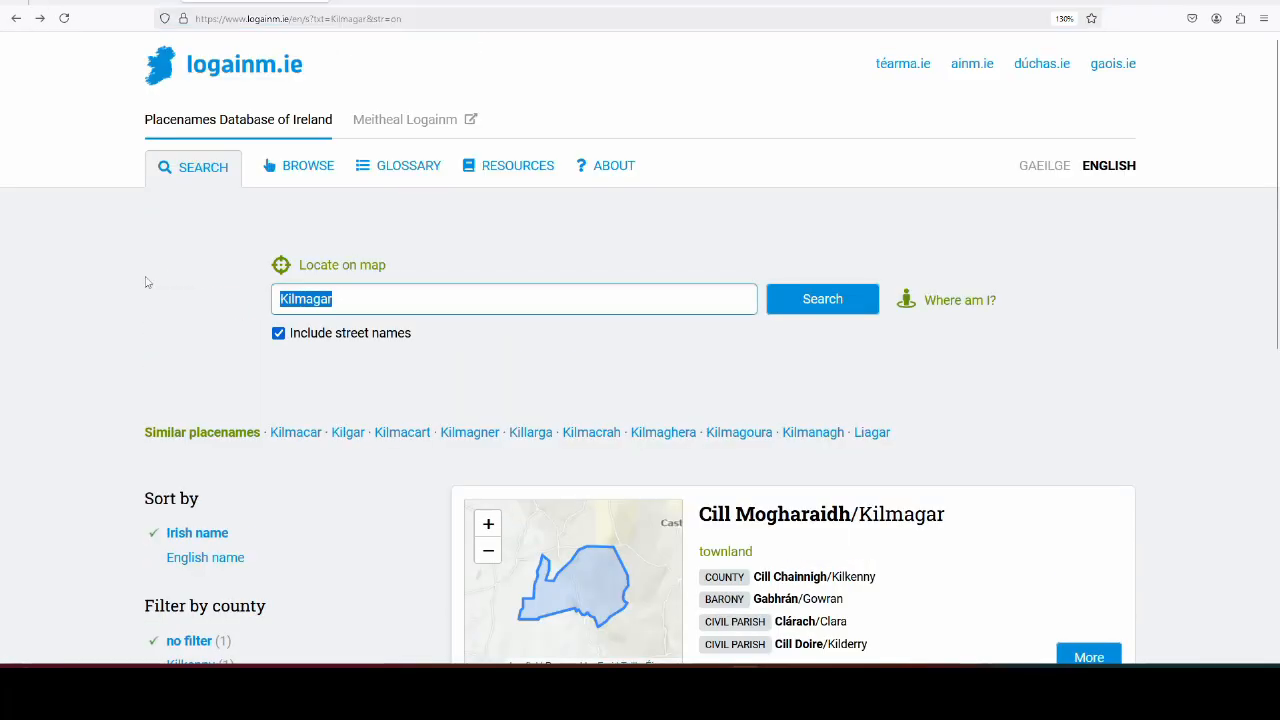
{"action": "key", "text": "ctrl+v"}
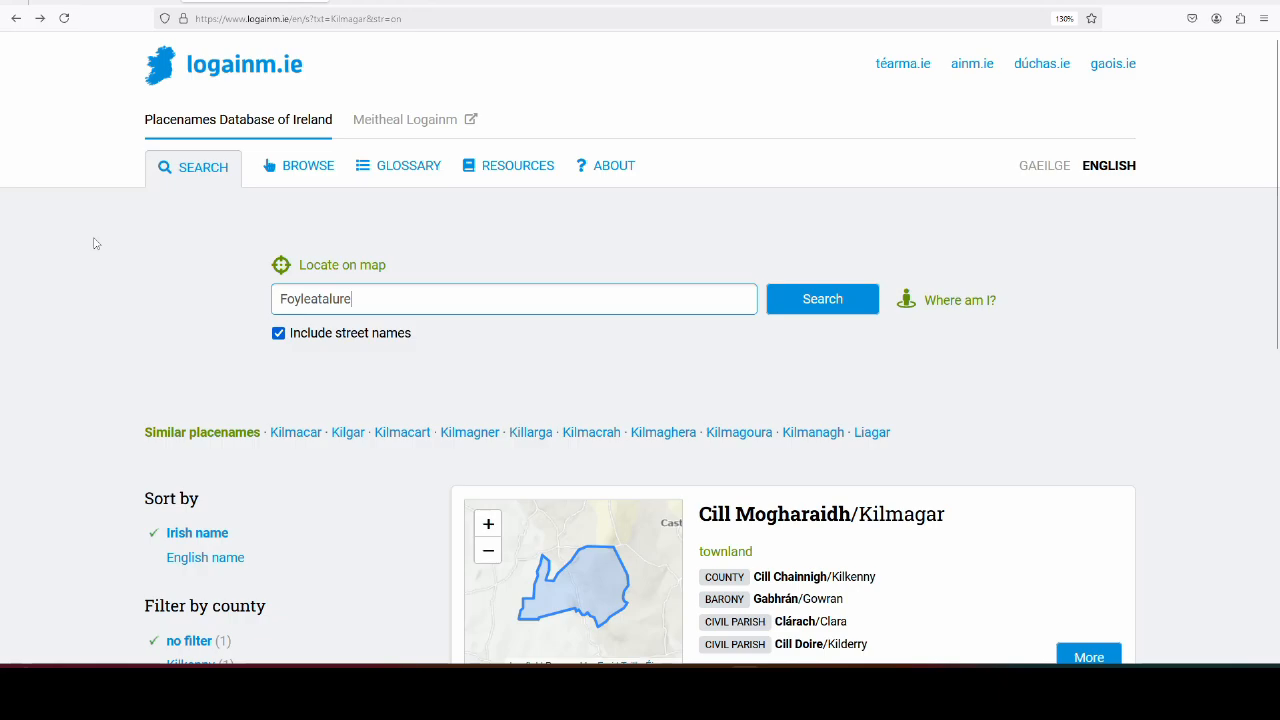
{"action": "scroll", "coordinate": [724, 255], "scroll_direction": "down", "scroll_amount": 1}
{"action": "left_click", "coordinate": [830, 205]}
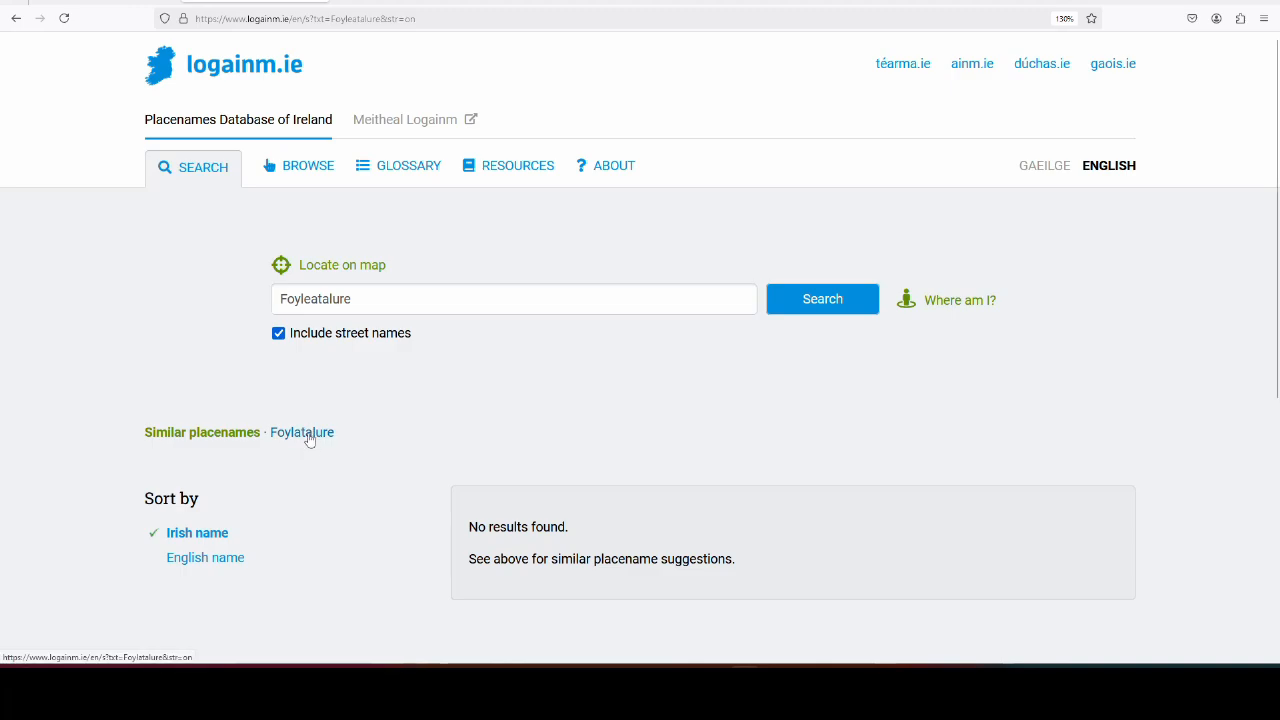
Open the Foyleatalure relation from overpass turbo in the OpenStreetMap editor, and return to overpass turbo to examine the townland's shape and surroundings.
{"action": "left_click", "coordinate": [88, 2]}
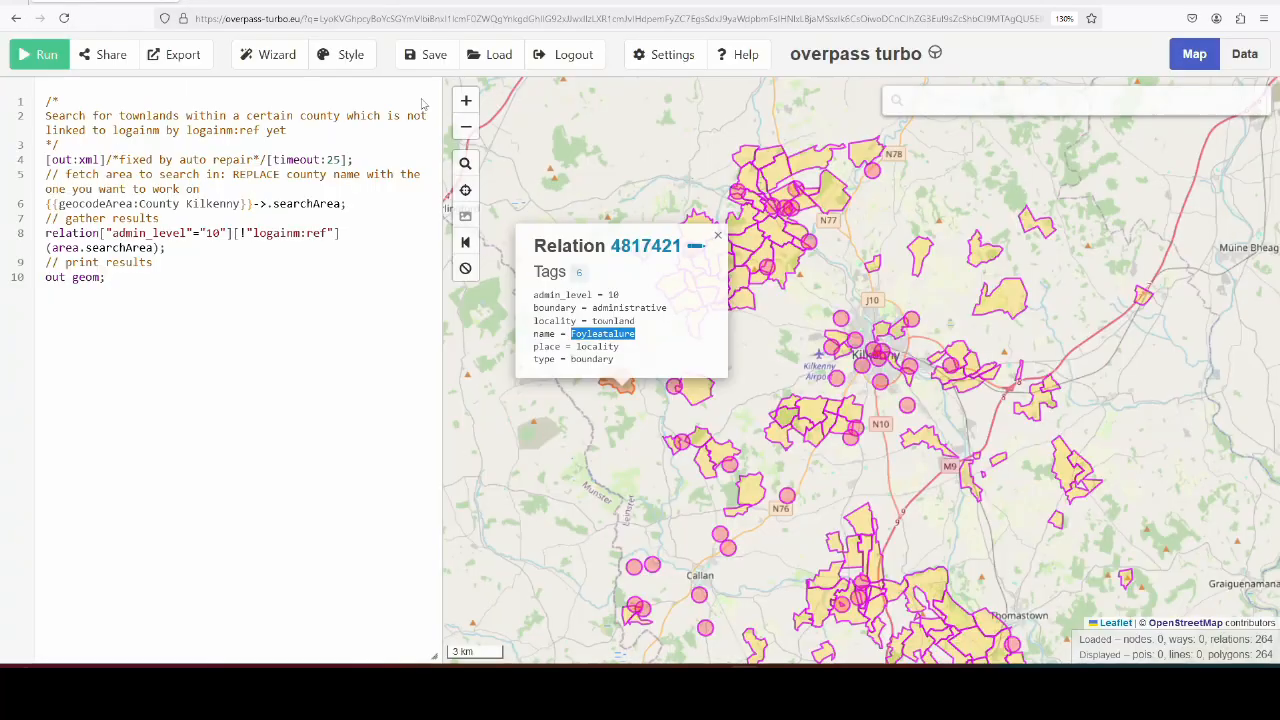
{"action": "left_click", "coordinate": [697, 248]}
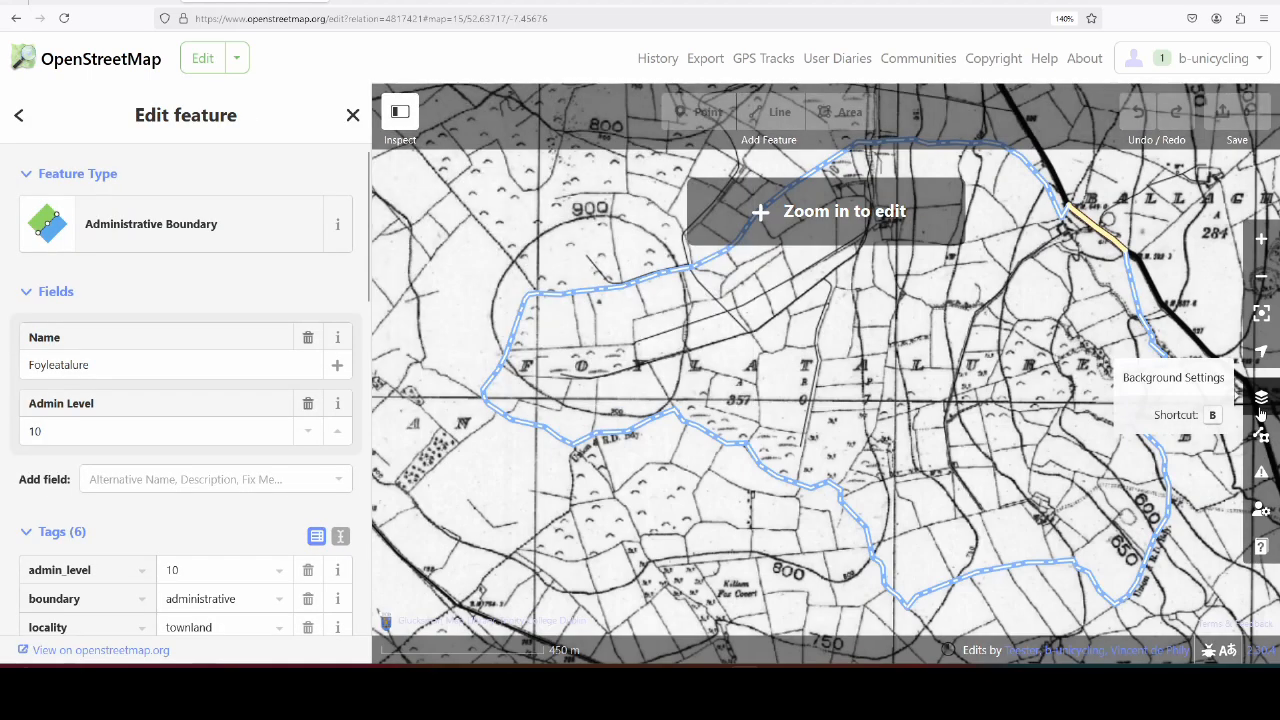
{"action": "left_click", "coordinate": [62, 2]}
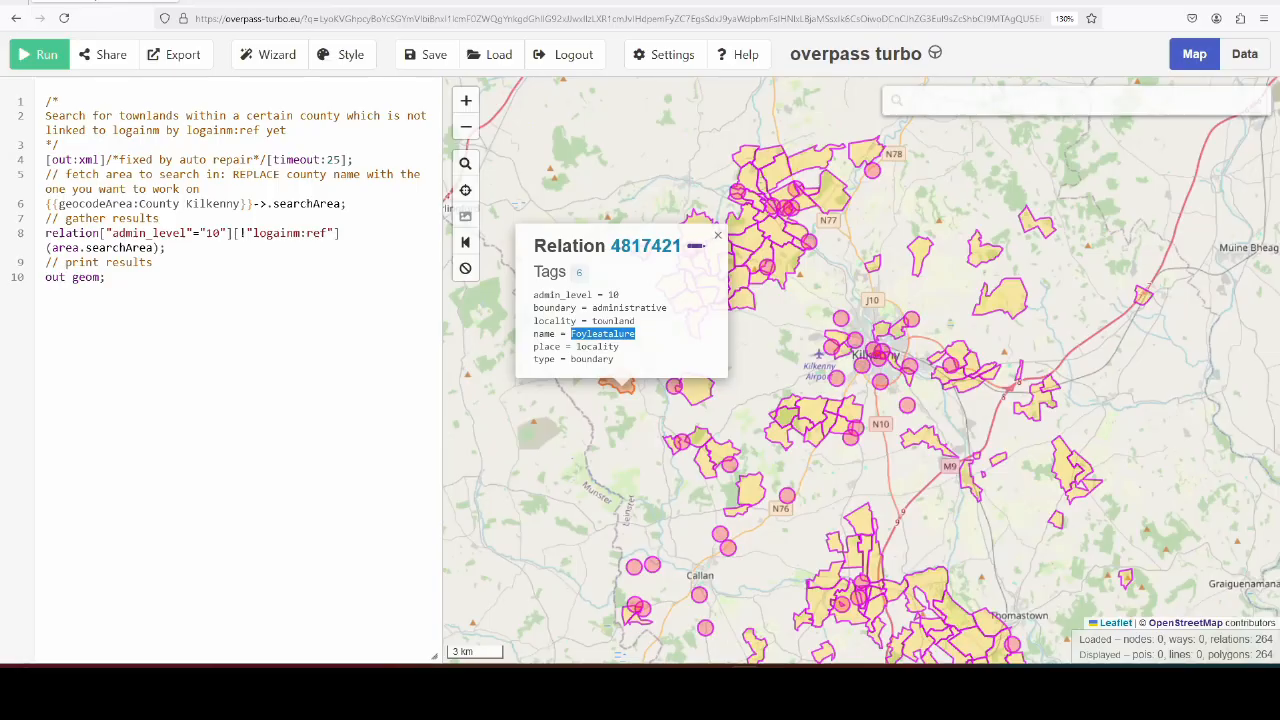
{"action": "scroll", "coordinate": [632, 402], "scroll_direction": "up", "scroll_amount": 3}
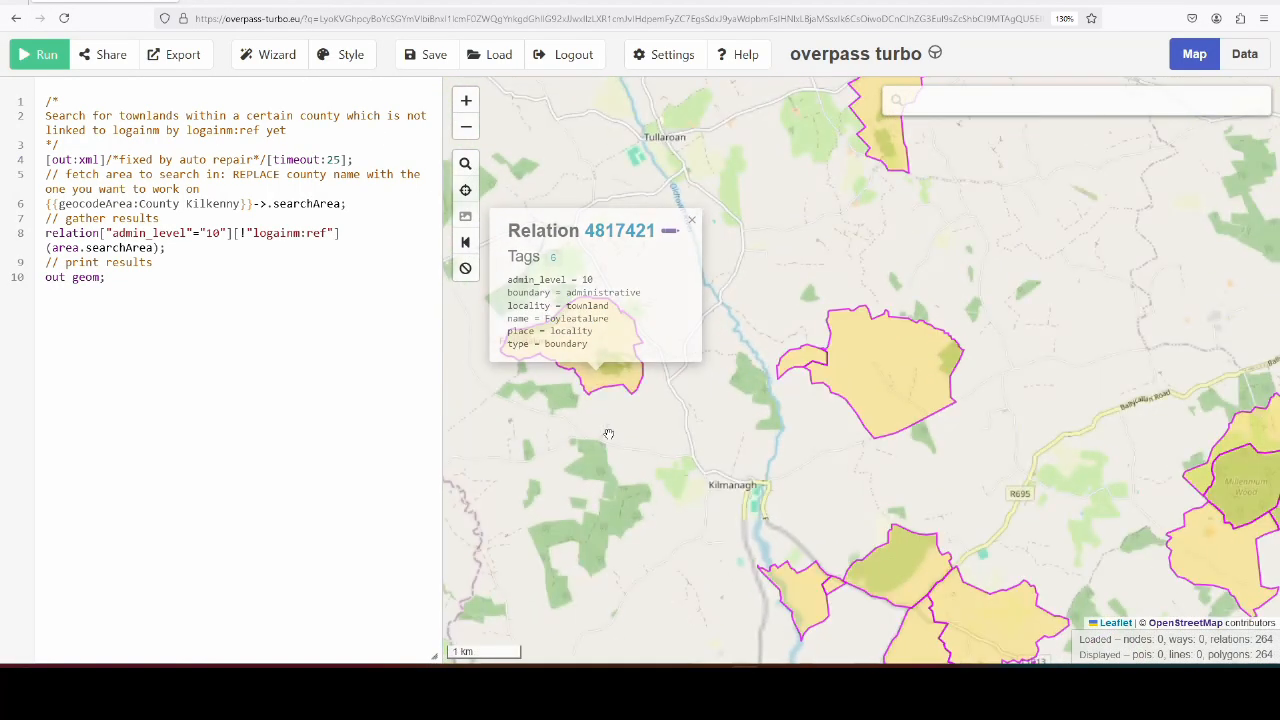
{"action": "left_click_drag", "start_coordinate": [723, 478], "coordinate": [796, 490]}
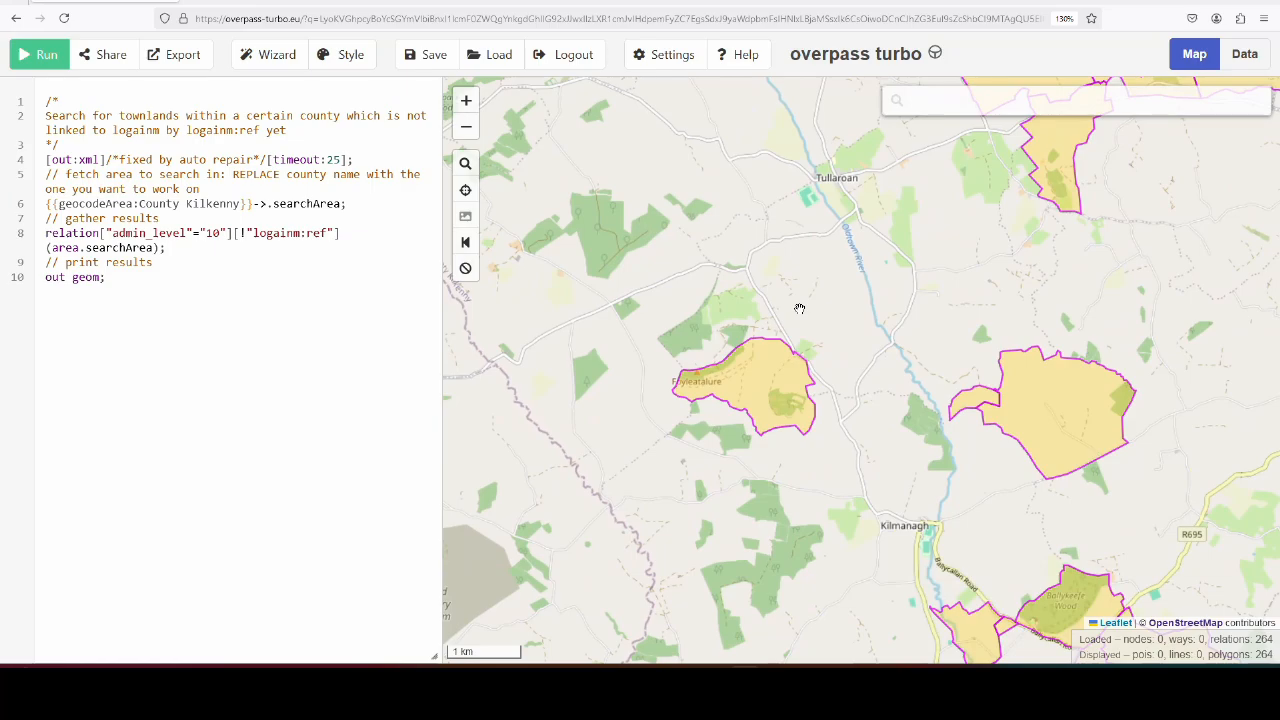
Switch to logainm.ie and follow the similar placename suggestion Foylatalure to its search result.
{"action": "left_click", "coordinate": [405, 2]}
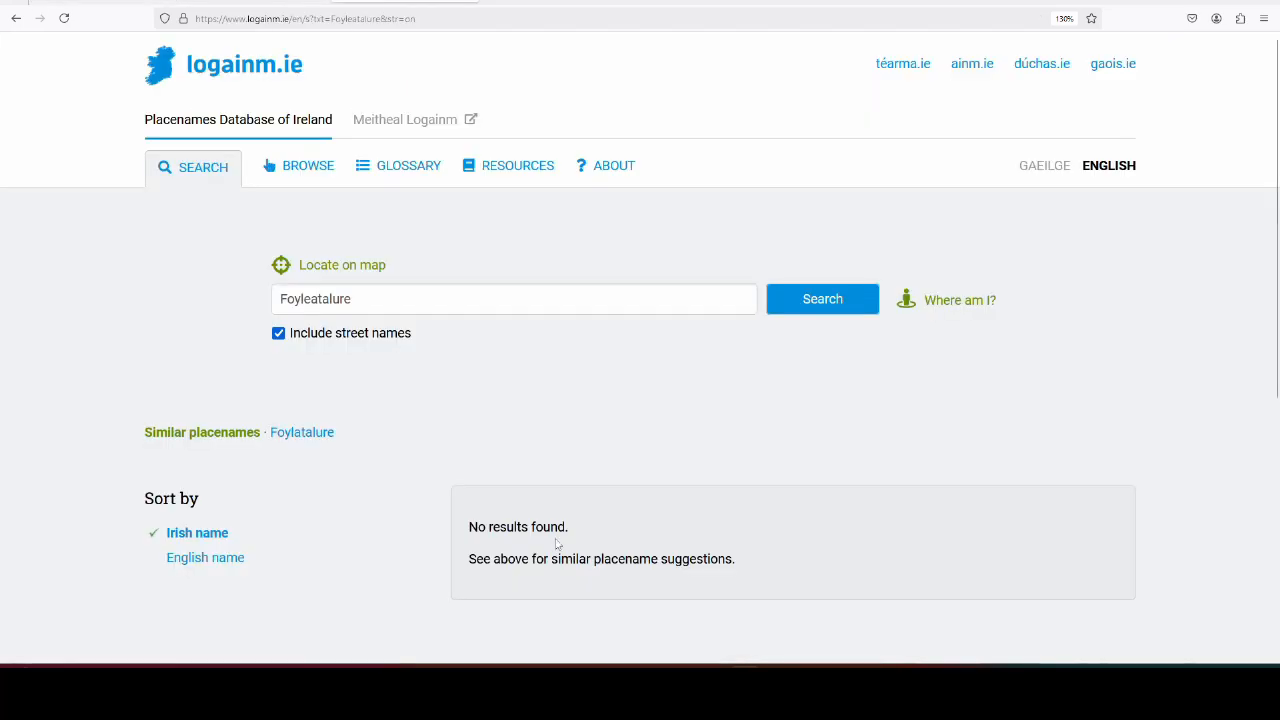
{"action": "left_click", "coordinate": [313, 433]}
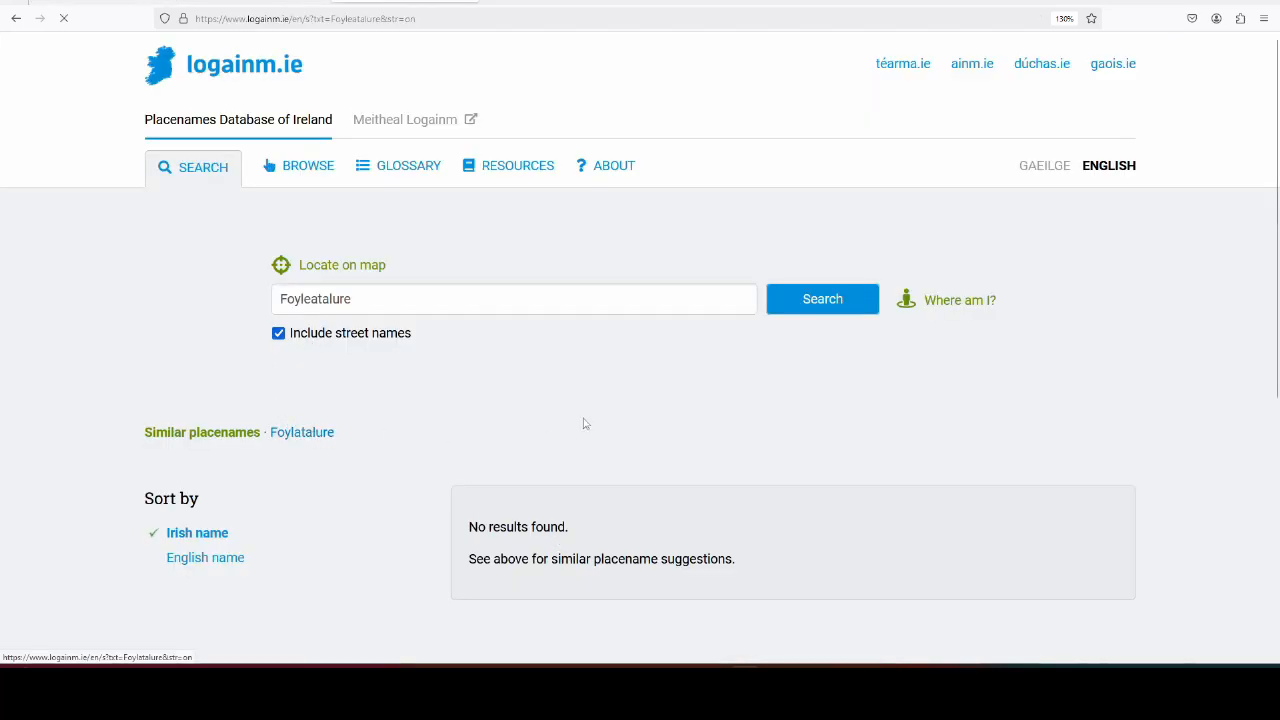
{"action": "left_click", "coordinate": [160, 2]}
{"action": "left_click", "coordinate": [379, 5]}
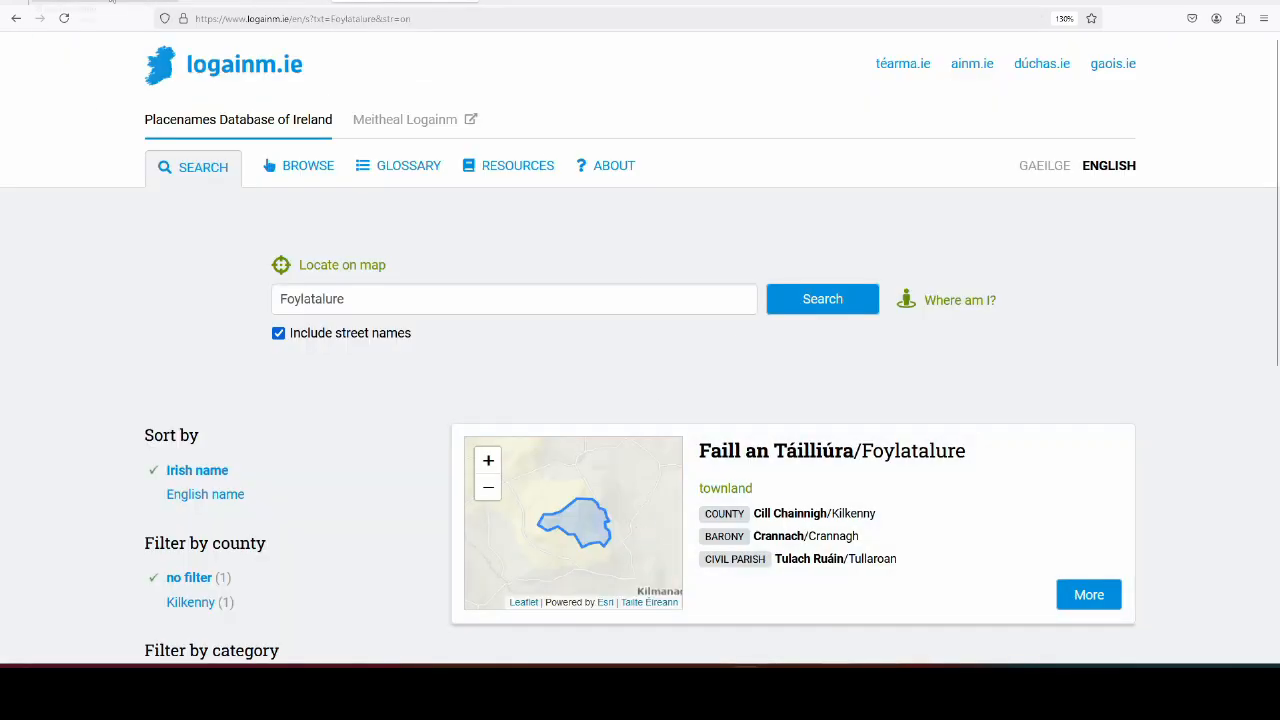
Compare the townland's boundary and name spelling between the OpenStreetMap editor, the Foylatalure result on logainm.ie and the relation's tags in overpass turbo.
{"action": "left_click", "coordinate": [105, 3]}
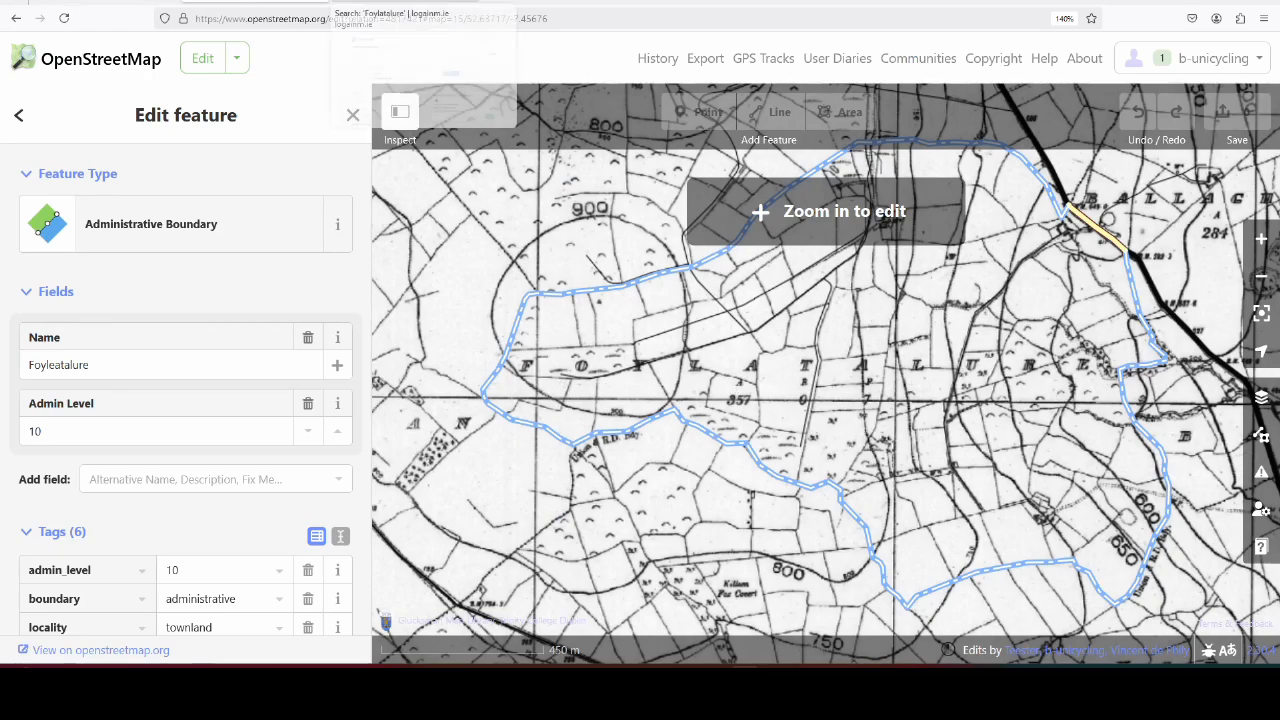
{"action": "left_click", "coordinate": [400, 3]}
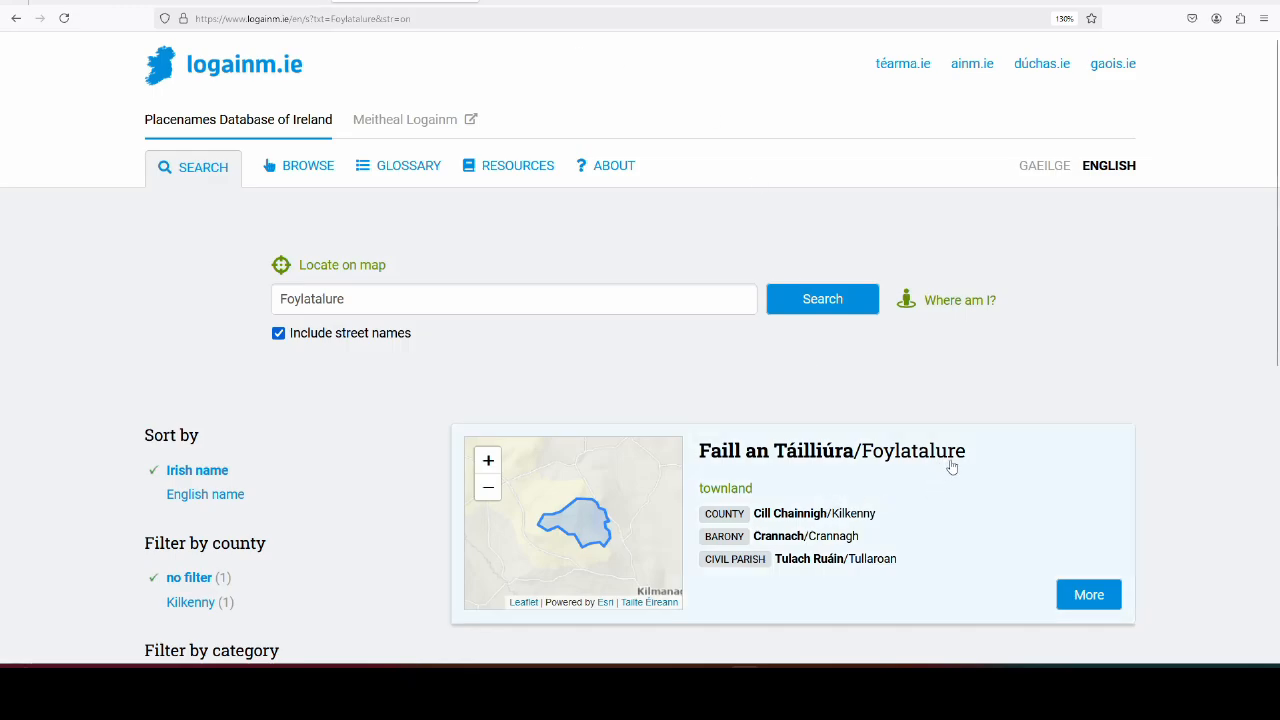
{"action": "left_click", "coordinate": [120, 3]}
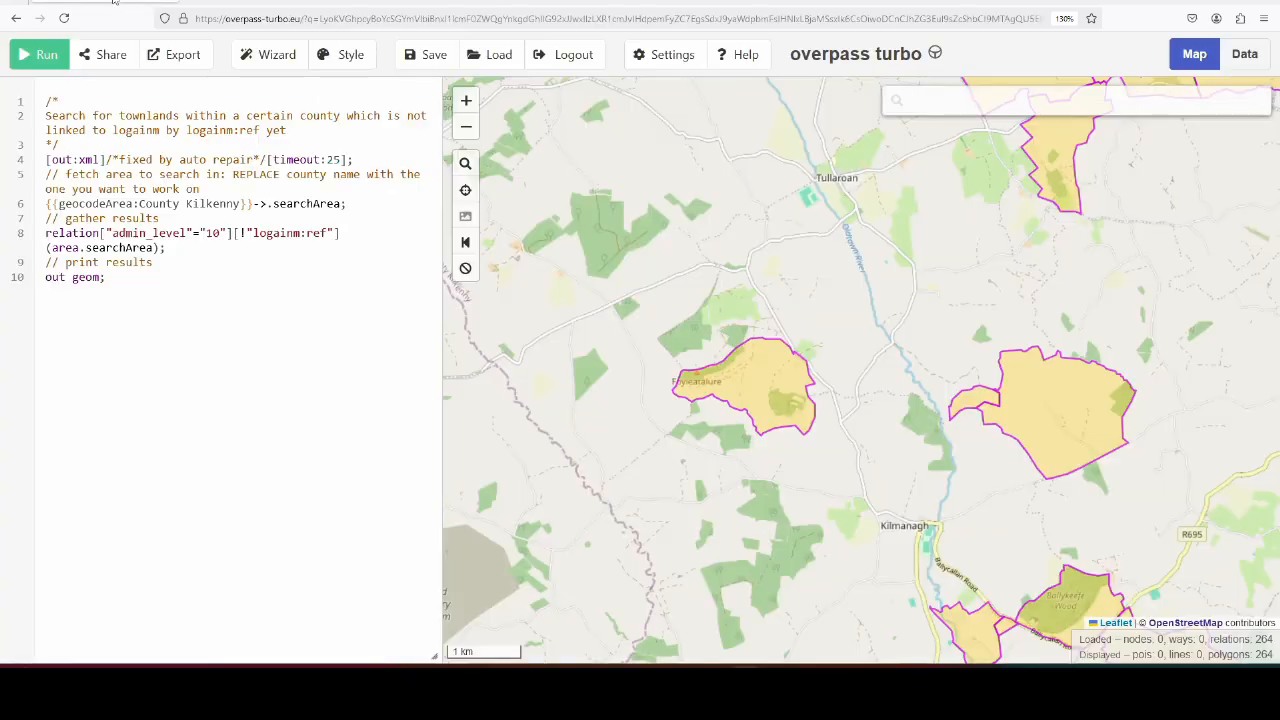
{"action": "left_click", "coordinate": [760, 432]}
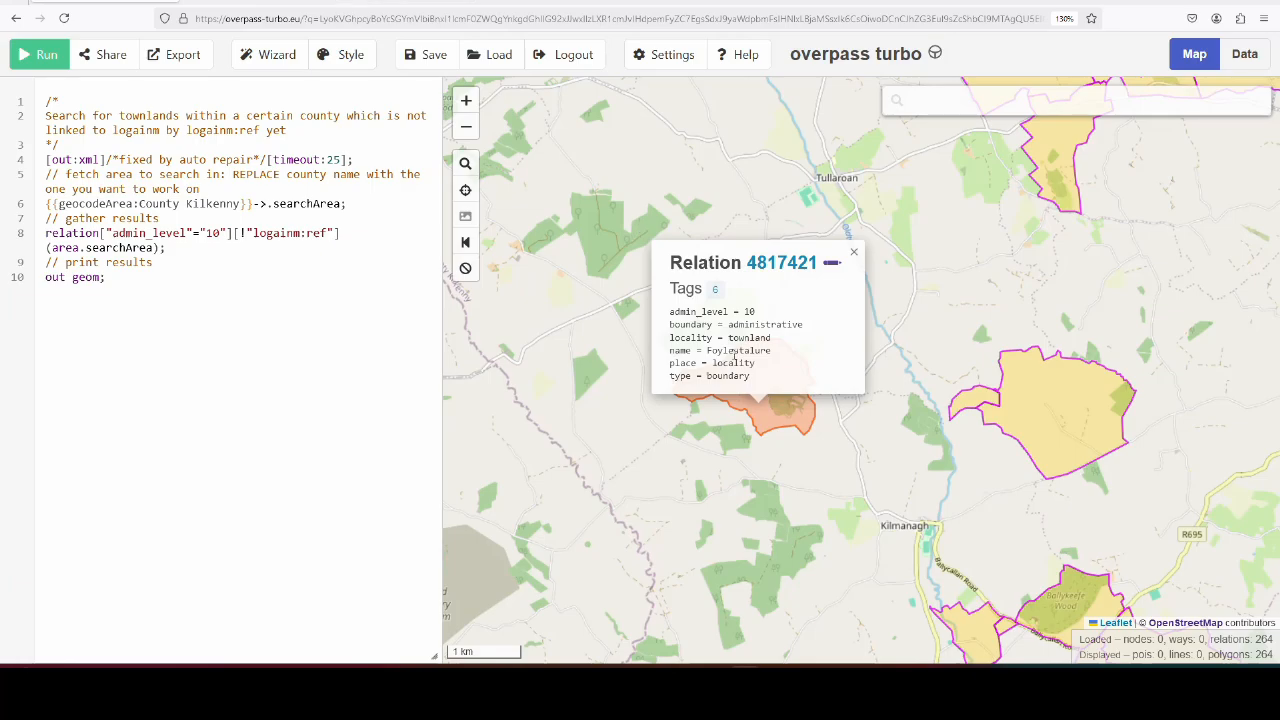
{"action": "left_click", "coordinate": [682, 404]}
{"action": "left_click", "coordinate": [250, 2]}
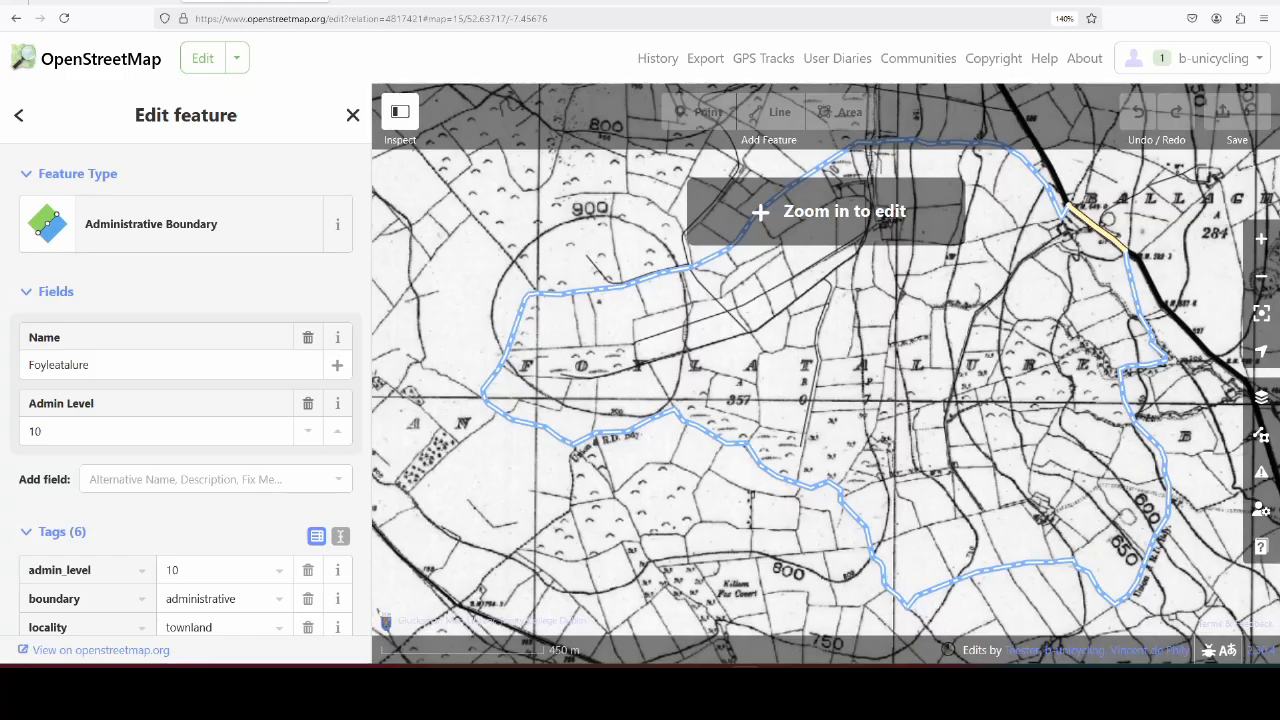
Open the Foylatalure record on logainm.ie and replace the relation's name tag in the OpenStreetMap editor with its English spelling, Foylatalure.
{"action": "scroll", "coordinate": [217, 398], "scroll_direction": "down", "scroll_amount": 5}
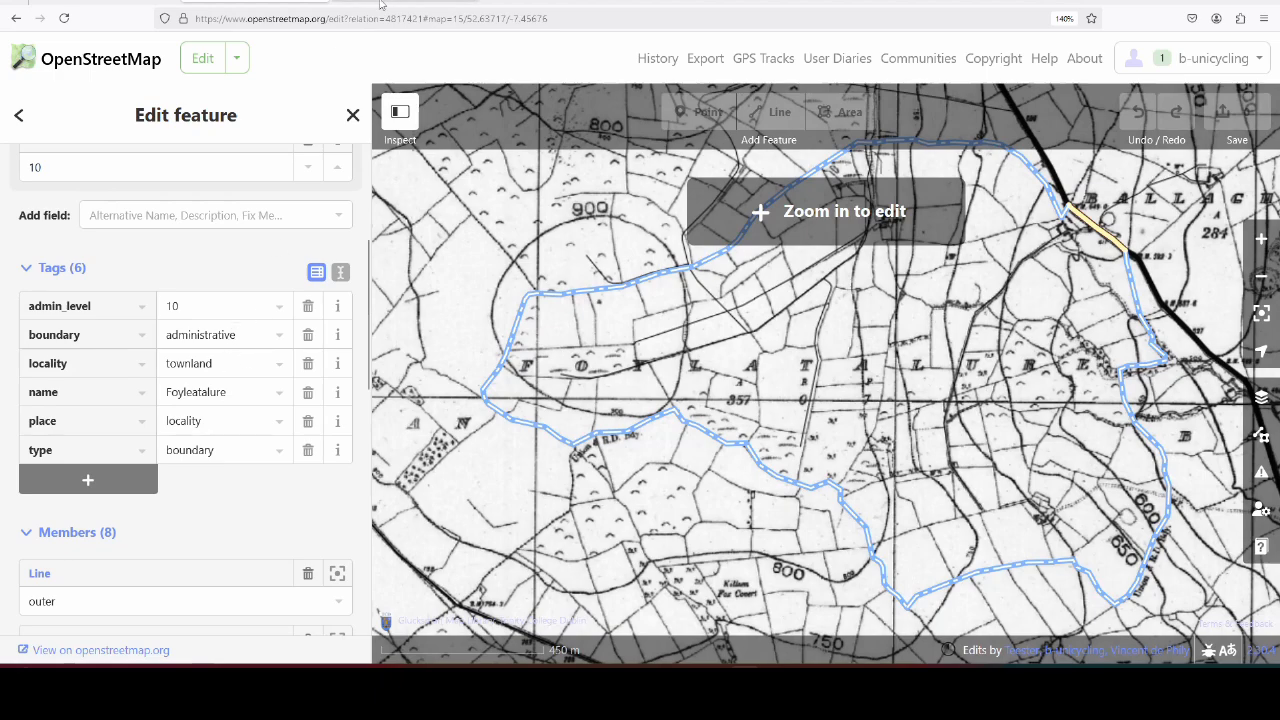
{"action": "left_click", "coordinate": [436, 8]}
{"action": "left_click", "coordinate": [900, 466]}
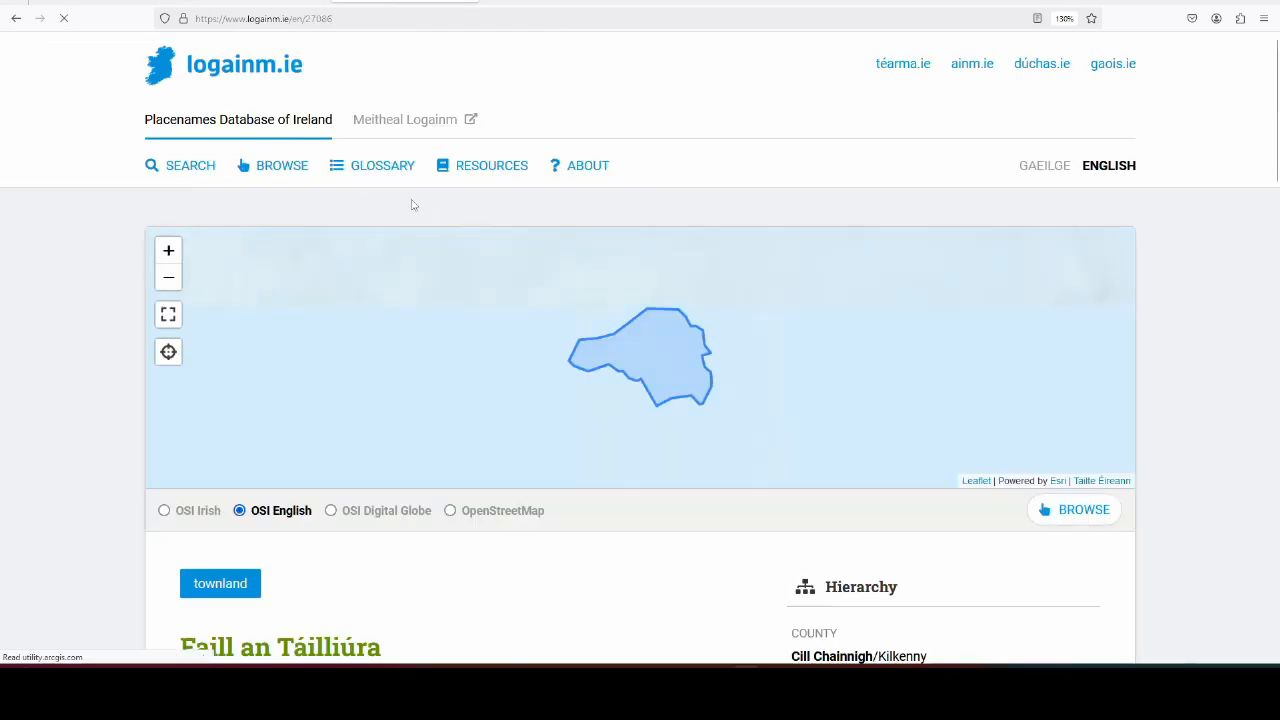
{"action": "scroll", "coordinate": [489, 380], "scroll_direction": "down", "scroll_amount": 5}
{"action": "double_click", "coordinate": [240, 368]}
{"action": "key", "text": "ctrl+c"}
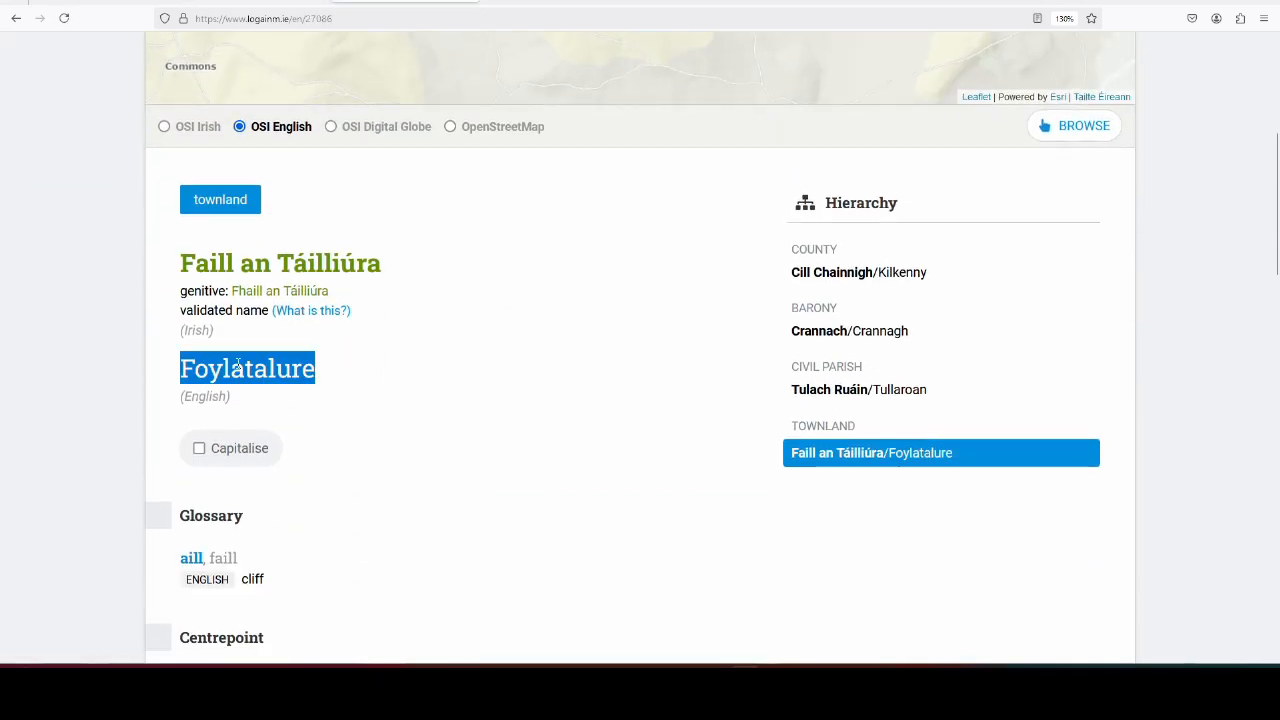
{"action": "left_click", "coordinate": [262, 4]}
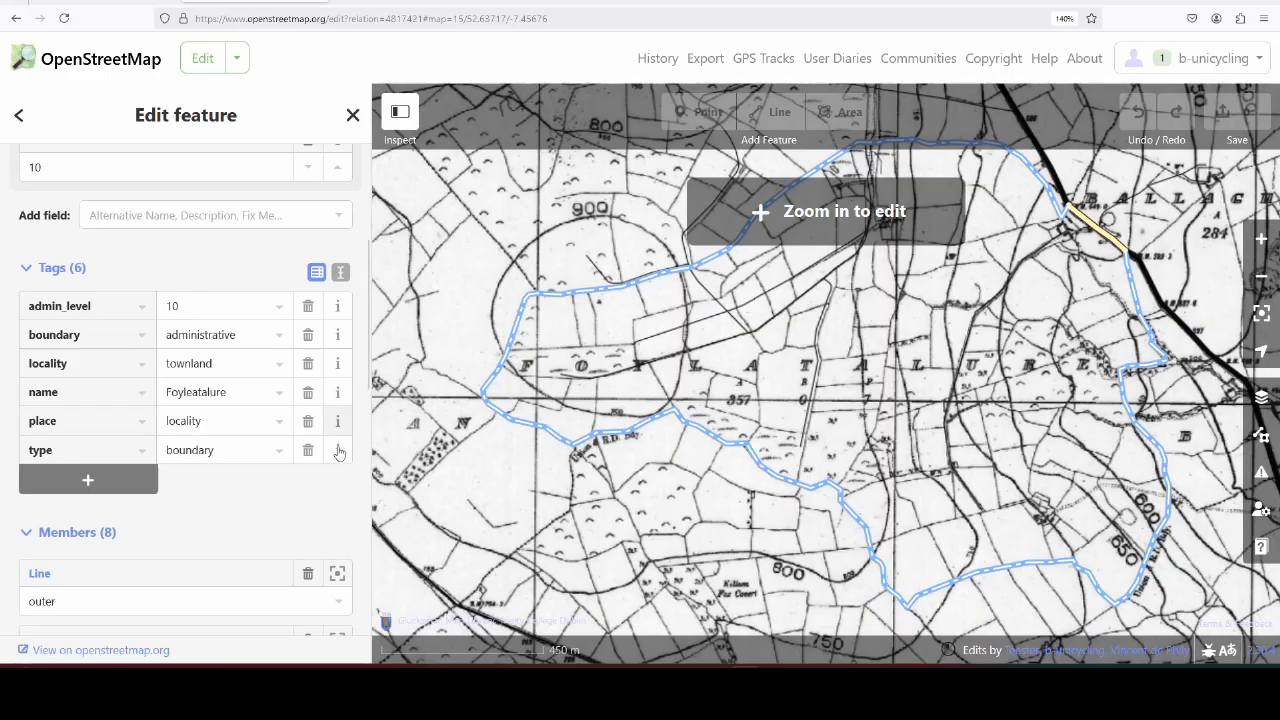
{"action": "left_click_drag", "start_coordinate": [243, 389], "coordinate": [89, 391]}
{"action": "key", "text": "ctrl+v"}
Add a name:en tag with the value Foylatalure to the townland relation.
{"action": "left_click", "coordinate": [107, 481]}
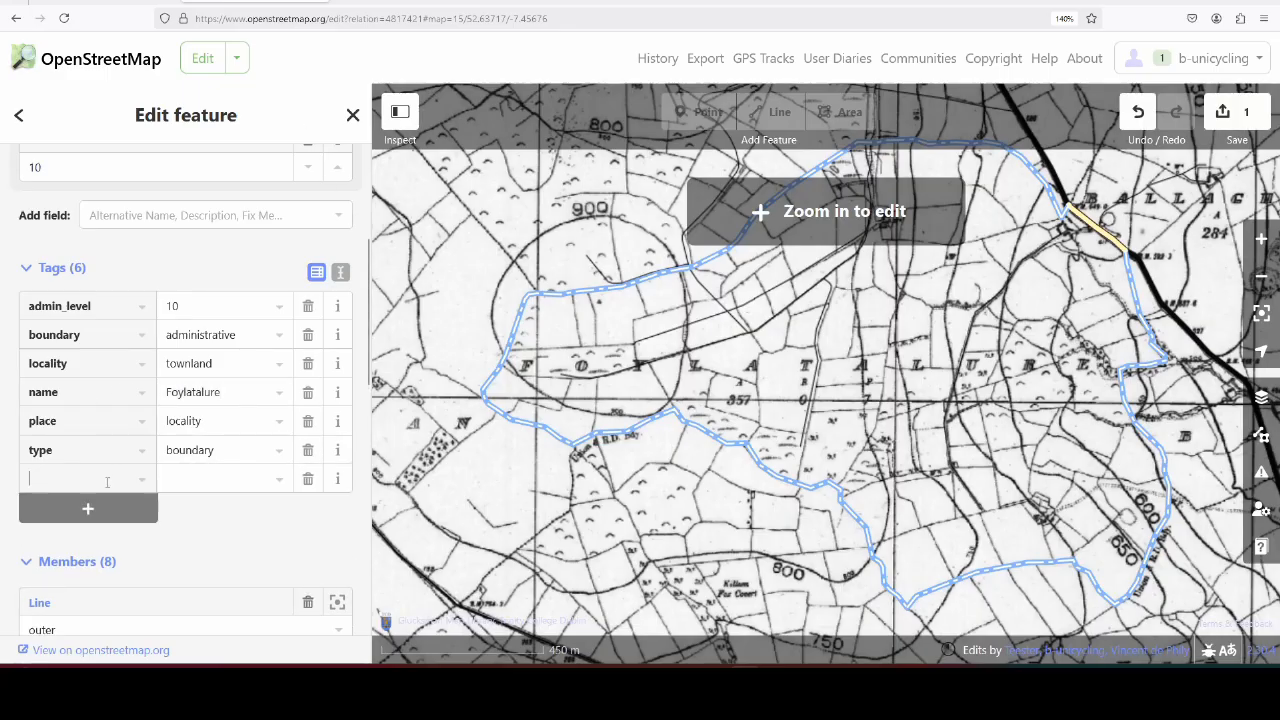
{"action": "type", "text": "name:en"}
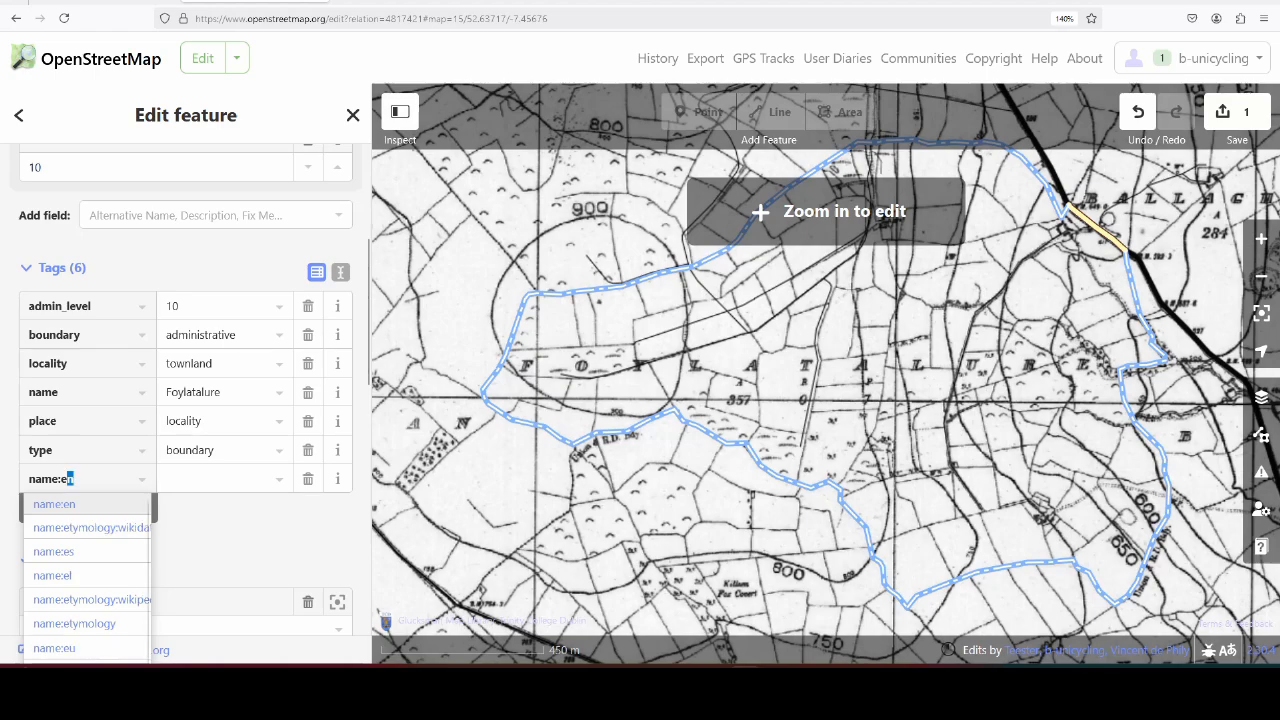
{"action": "key", "text": "Tab"}
{"action": "key", "text": "ctrl+v"}
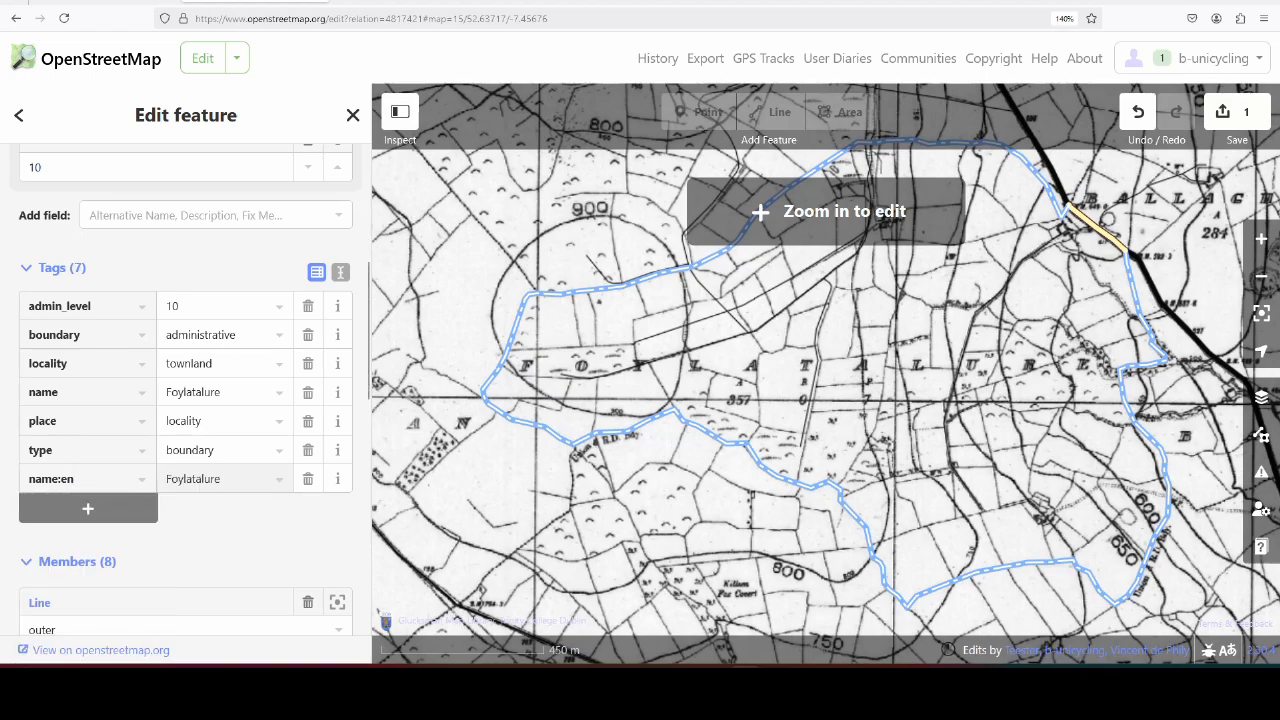
Add a name:ga tag to the relation with the Irish name Faill an Táilliúra copied from logainm.ie.
{"action": "left_click", "coordinate": [125, 508]}
{"action": "type", "text": "name:ga"}
{"action": "key", "text": "Tab"}
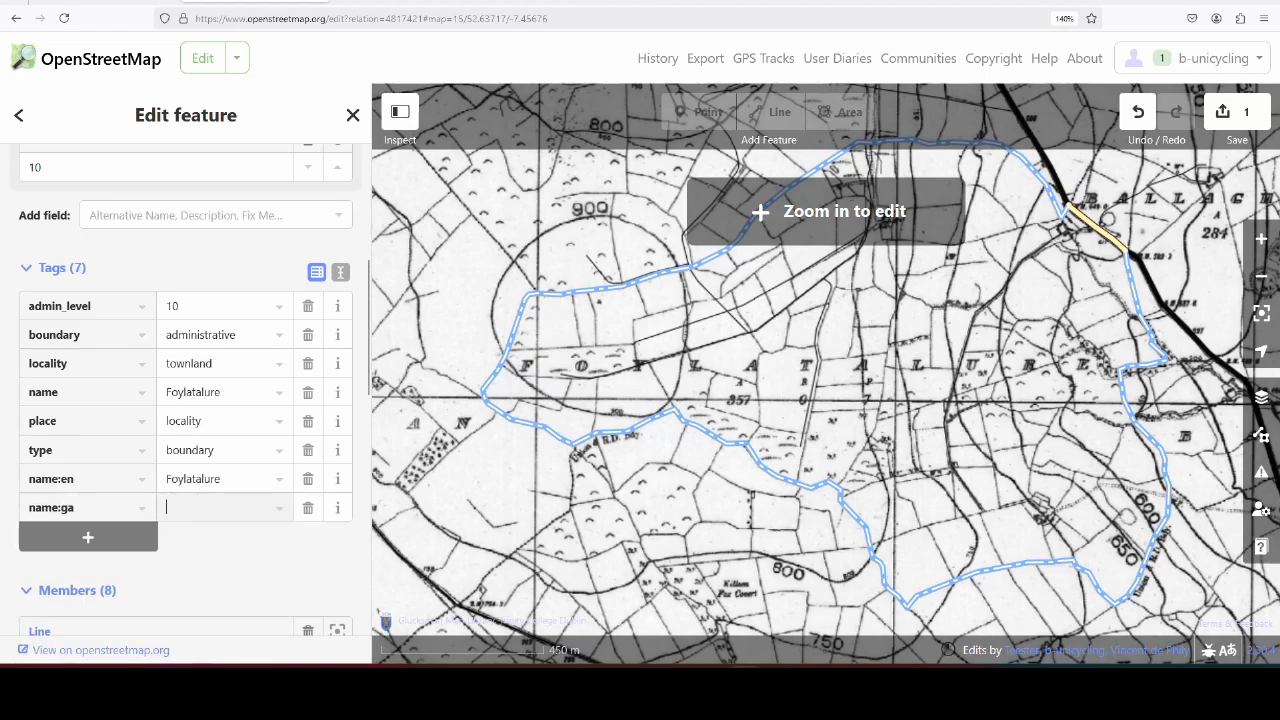
{"action": "key", "text": "ctrl+Tab"}
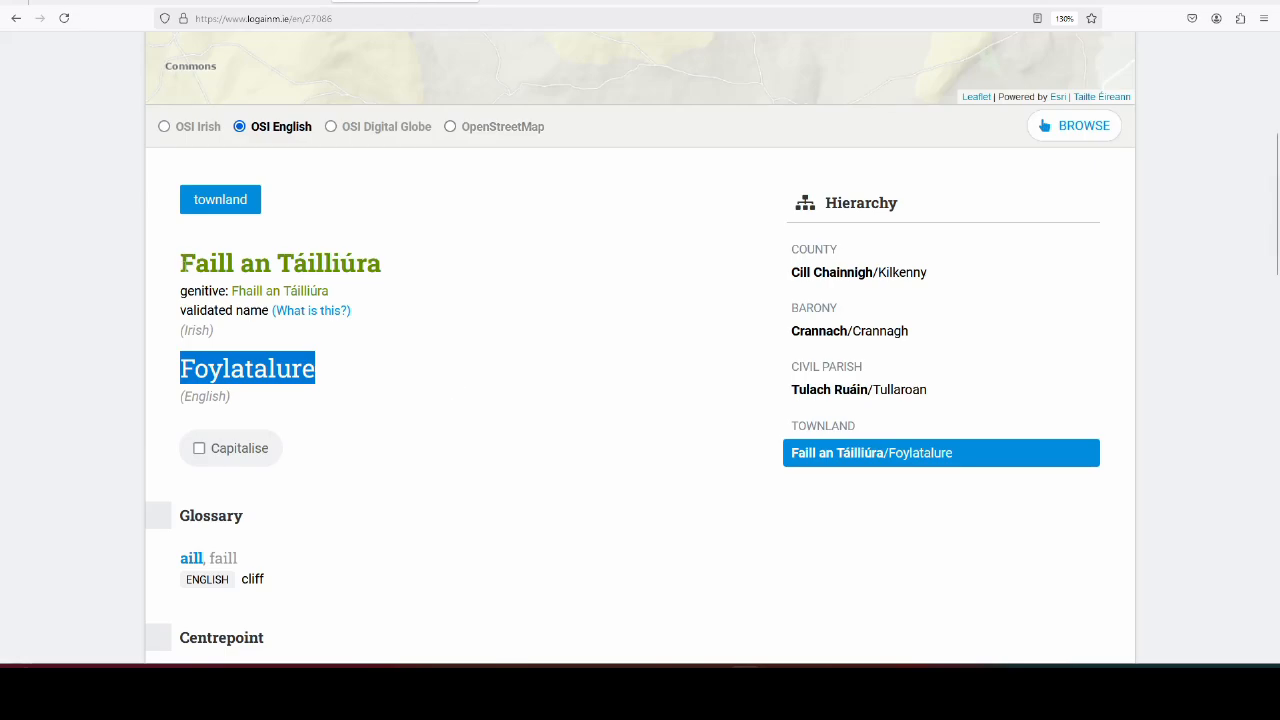
{"action": "left_click", "coordinate": [188, 256]}
{"action": "left_click_drag", "start_coordinate": [188, 256], "coordinate": [383, 259]}
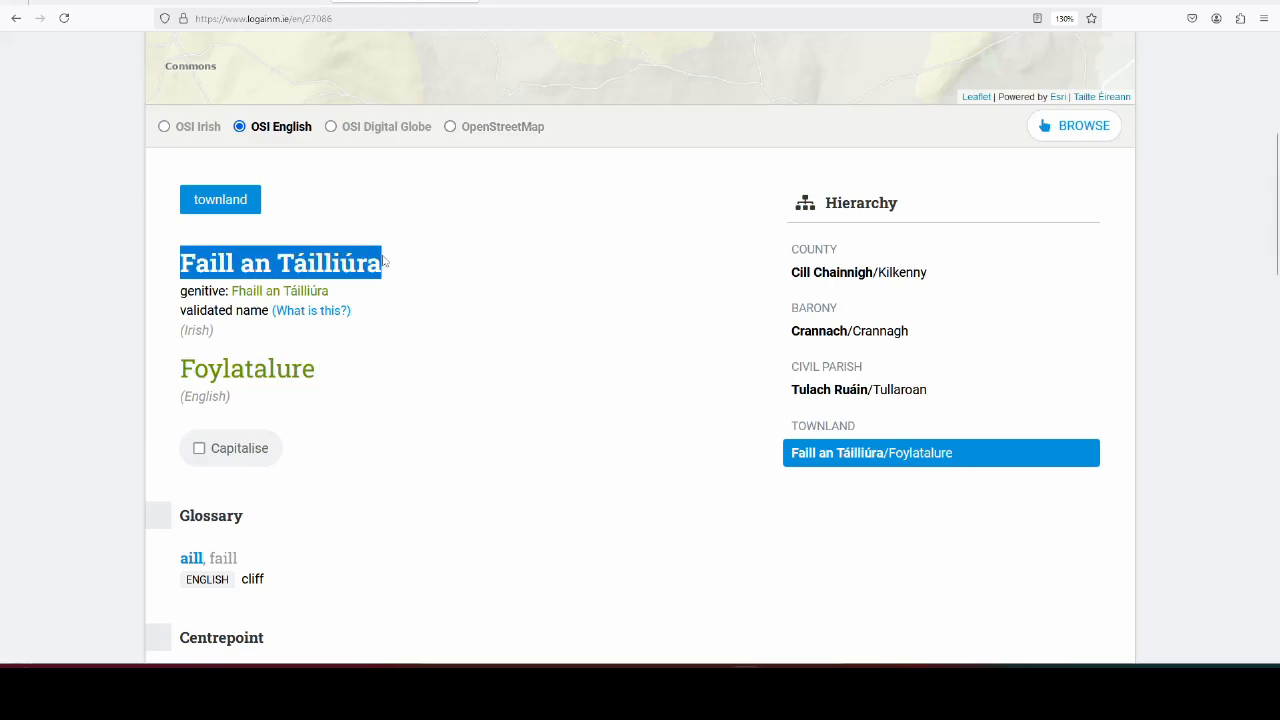
{"action": "key", "text": "ctrl+c"}
{"action": "key", "text": "ctrl+Tab"}
{"action": "key", "text": "ctrl+v"}
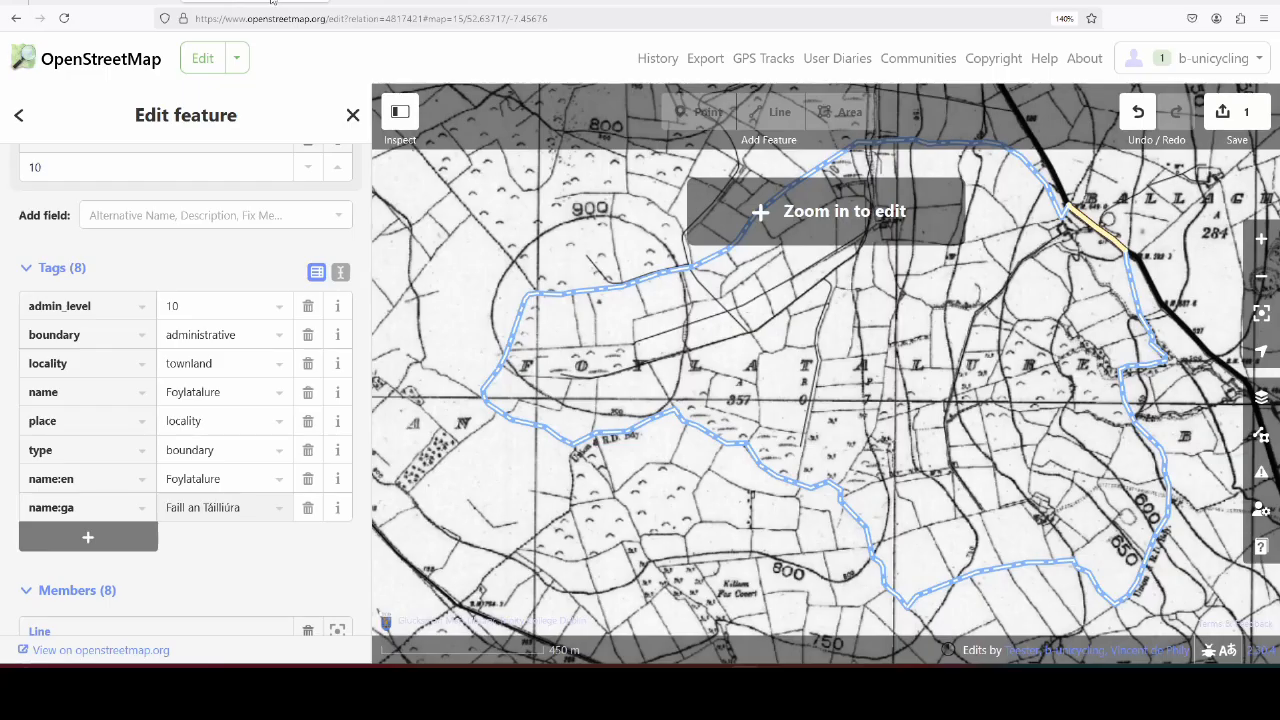
Add a logainm:ref tag with the value 27086, copied from the web address of the logainm.ie record.
{"action": "left_click", "coordinate": [134, 534]}
{"action": "type", "text": "loga"}
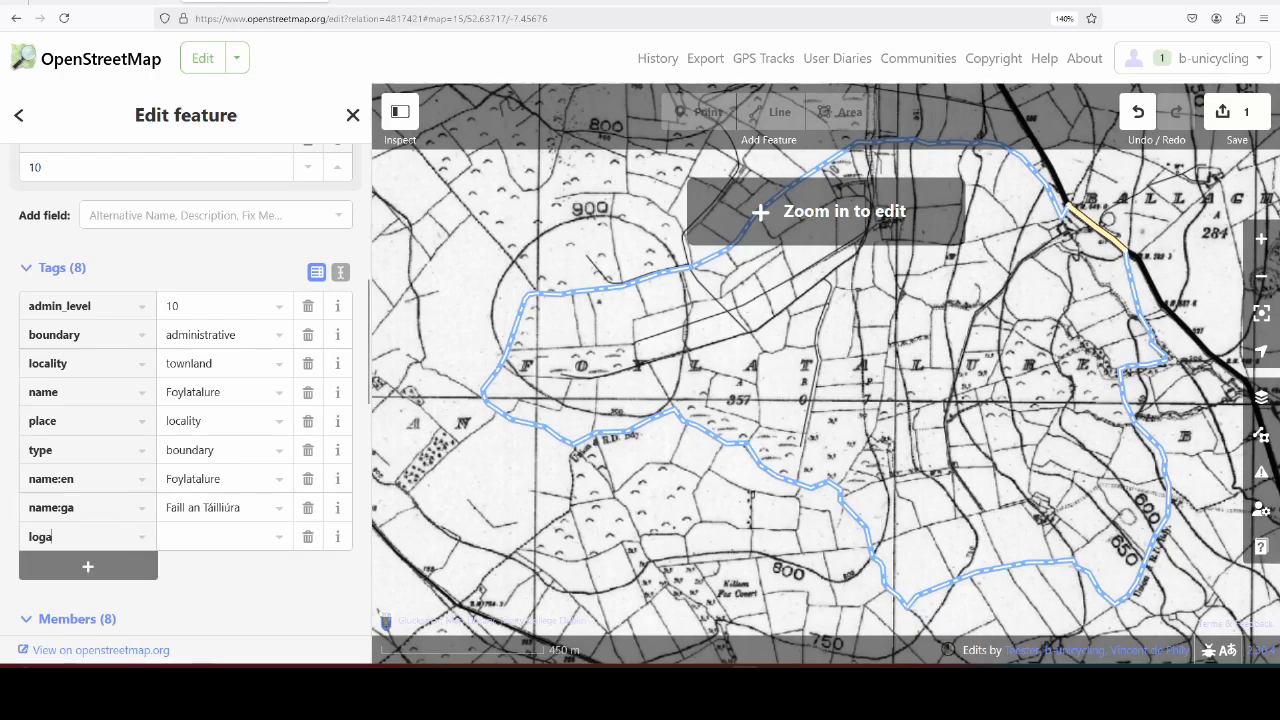
{"action": "type", "text": "inm:ref"}
{"action": "key", "text": "Tab"}
{"action": "left_click", "coordinate": [388, 2]}
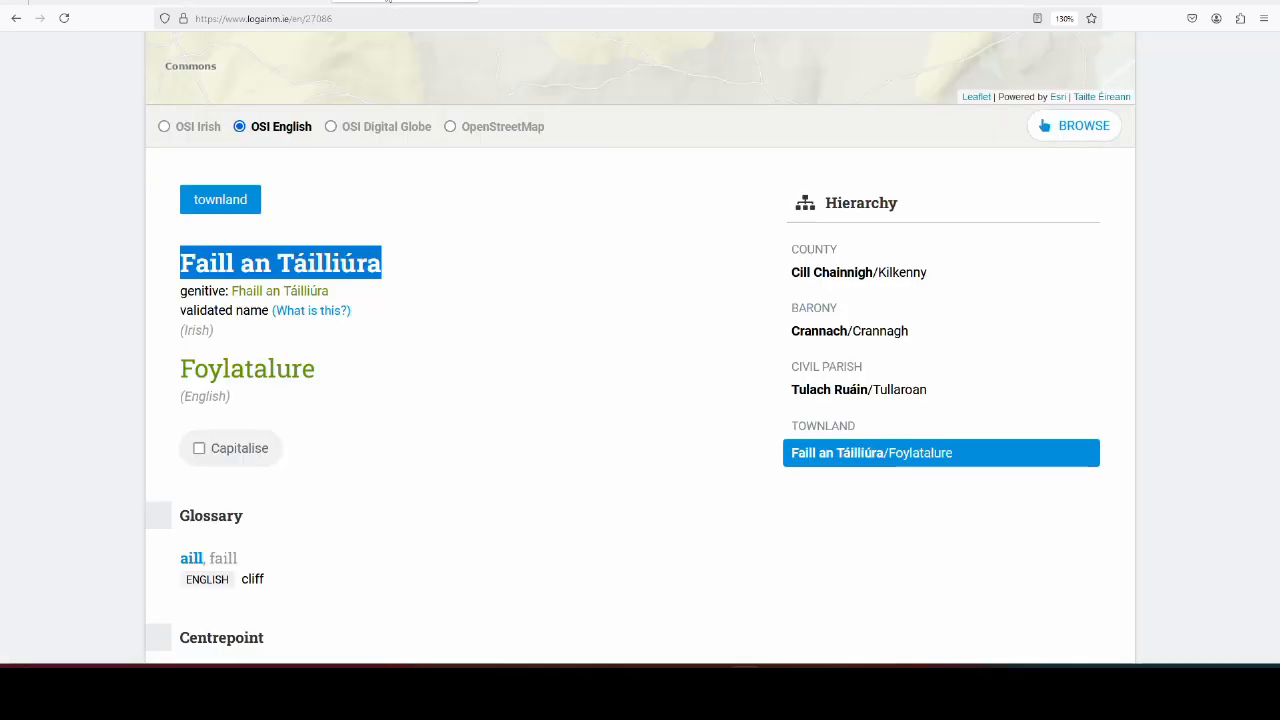
{"action": "left_click", "coordinate": [322, 19]}
{"action": "double_click", "coordinate": [322, 19]}
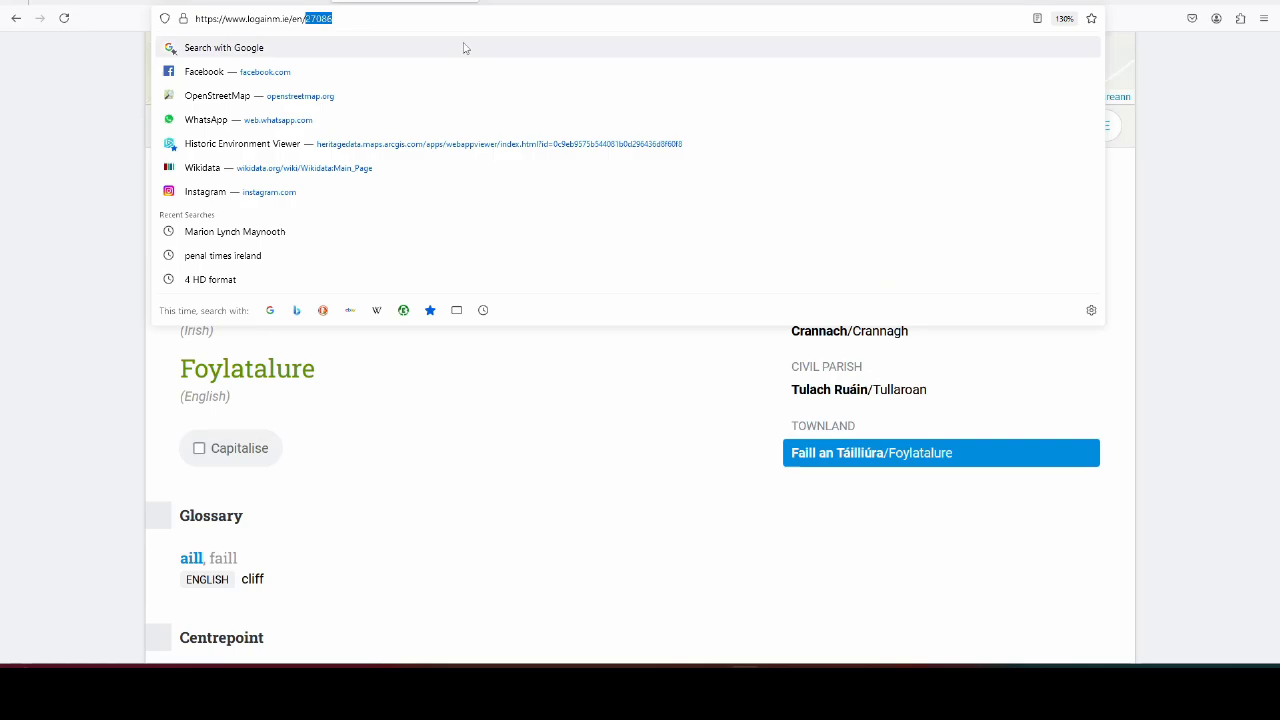
{"action": "key", "text": "ctrl+c"}
{"action": "left_click", "coordinate": [255, 2]}
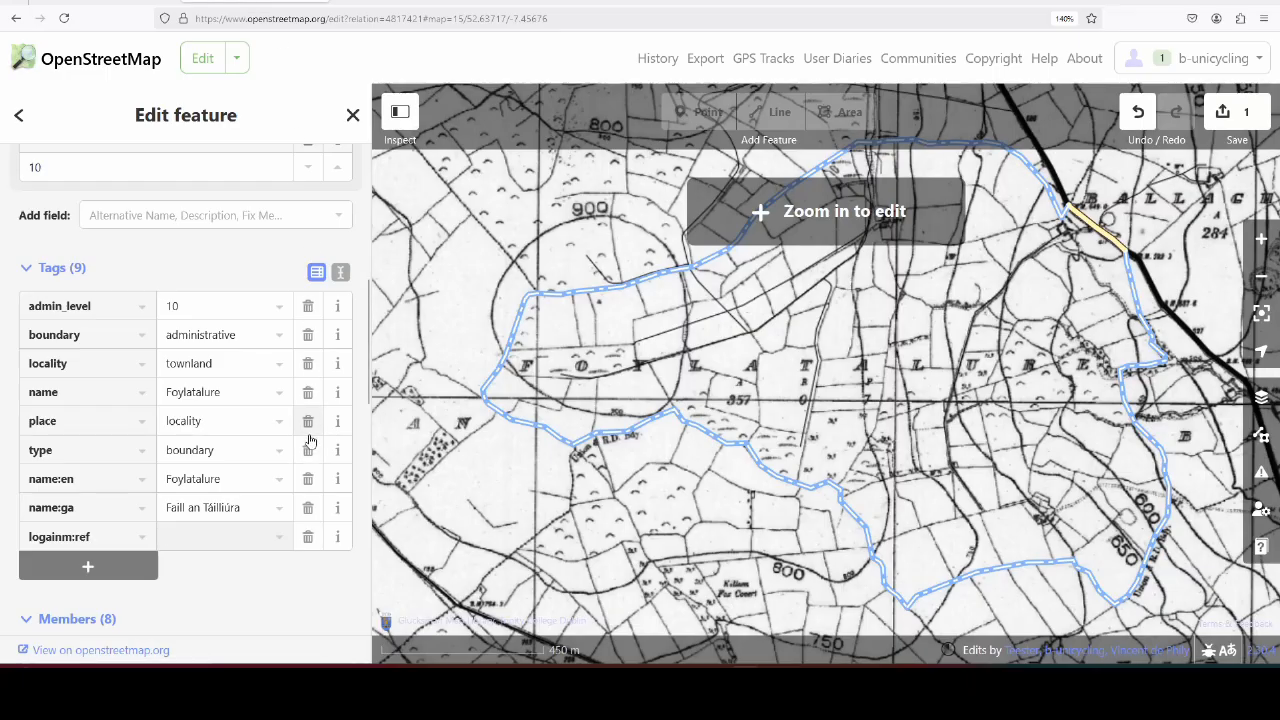
{"action": "key", "text": "ctrl+v"}
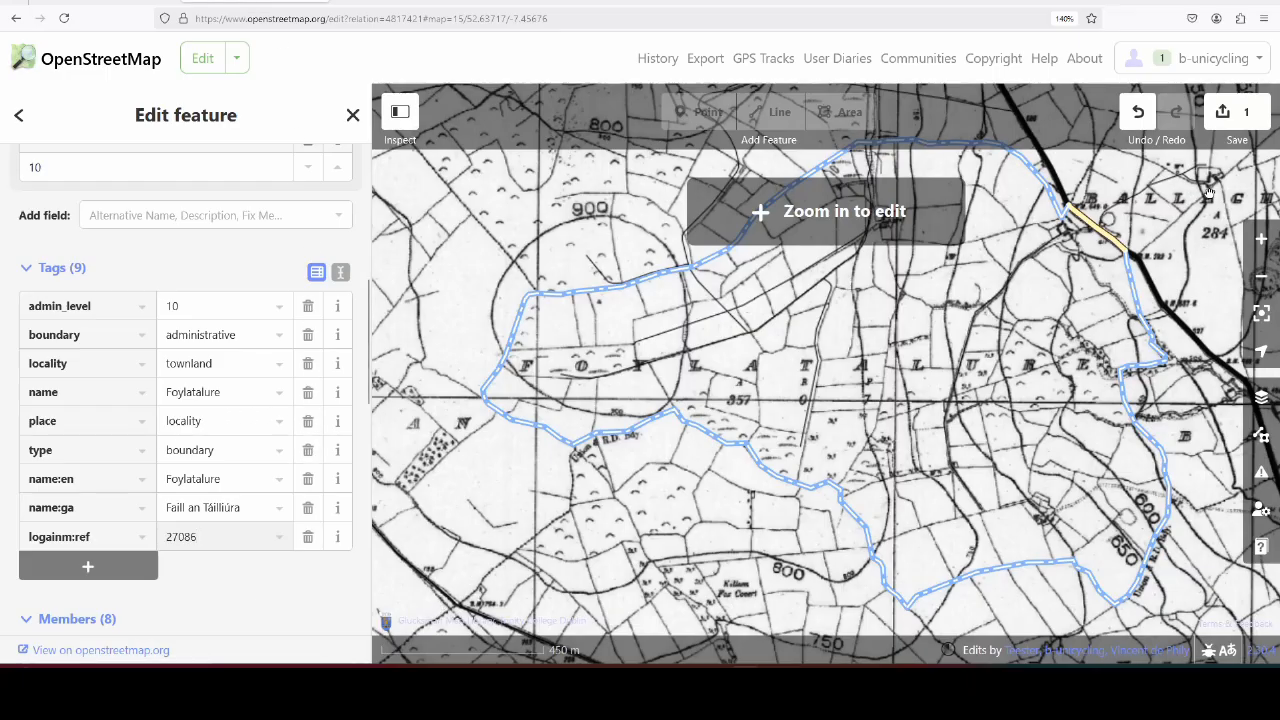
Upload the edit with the changeset comment "added name:ga, added logainm:ref #townlands" and the source logainm.ie.
{"action": "left_click", "coordinate": [1237, 140]}
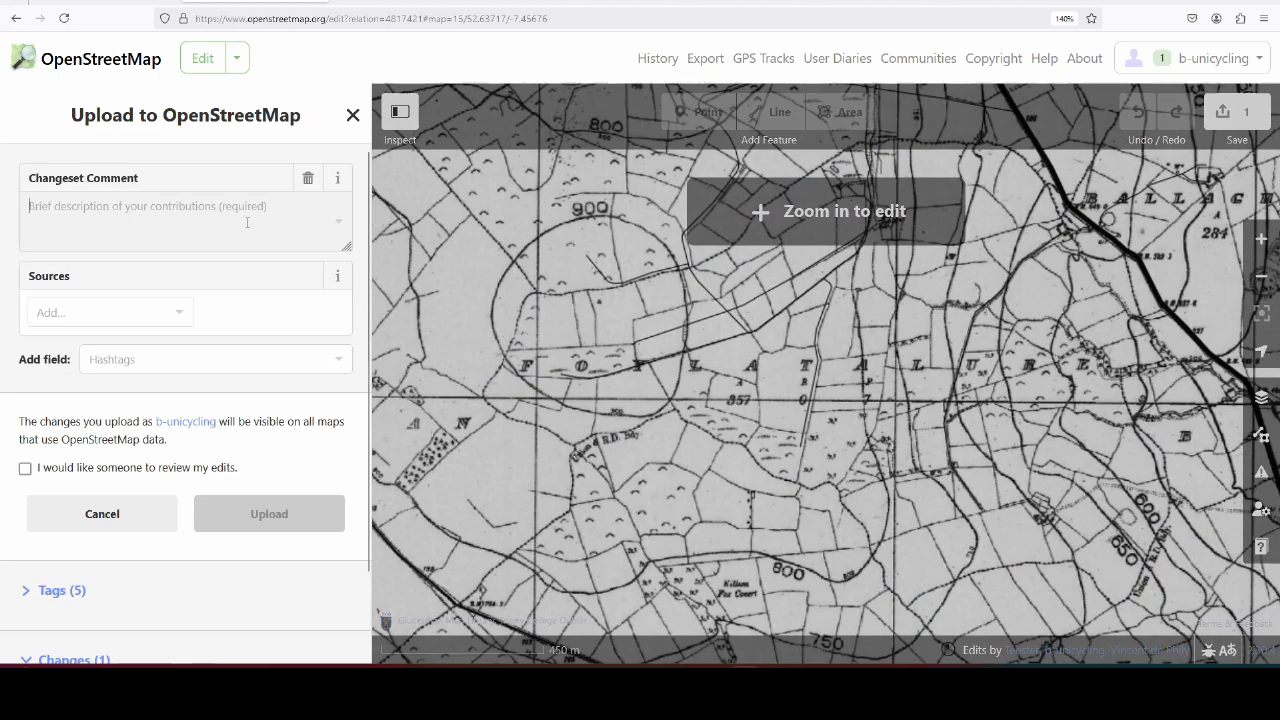
{"action": "left_click", "coordinate": [154, 207]}
{"action": "type", "text": "ad"}
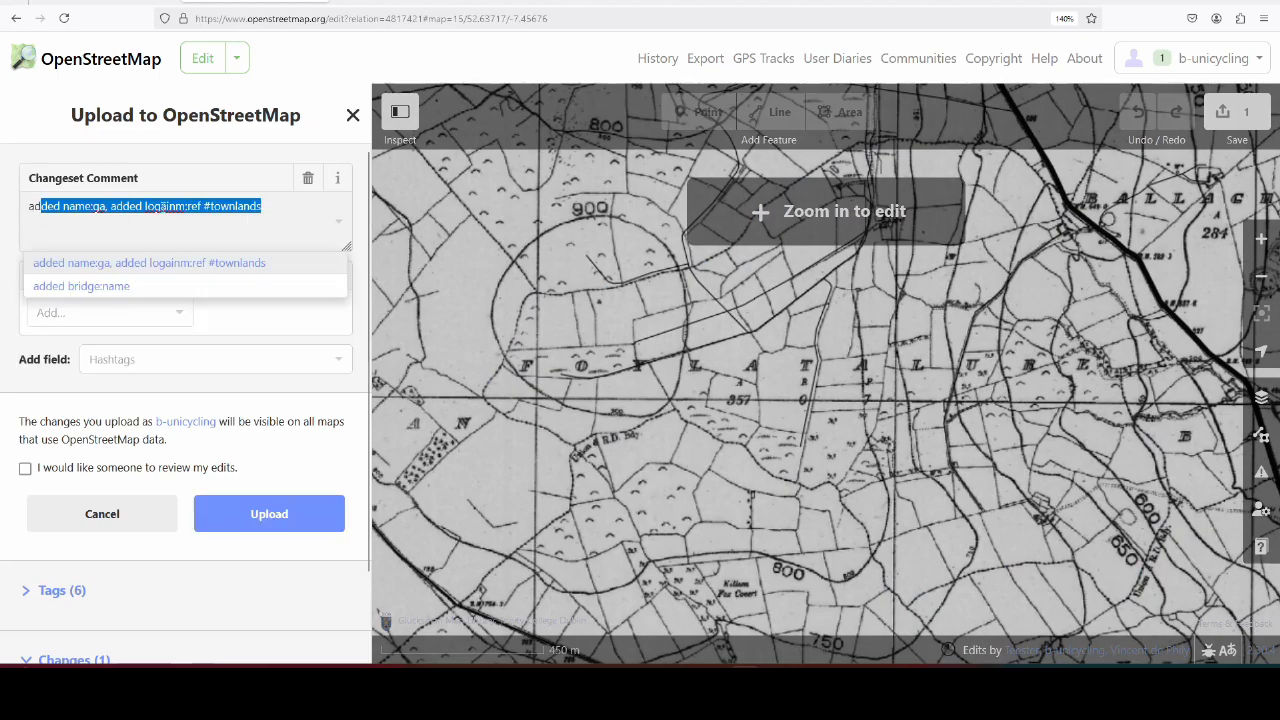
{"action": "left_click", "coordinate": [277, 267]}
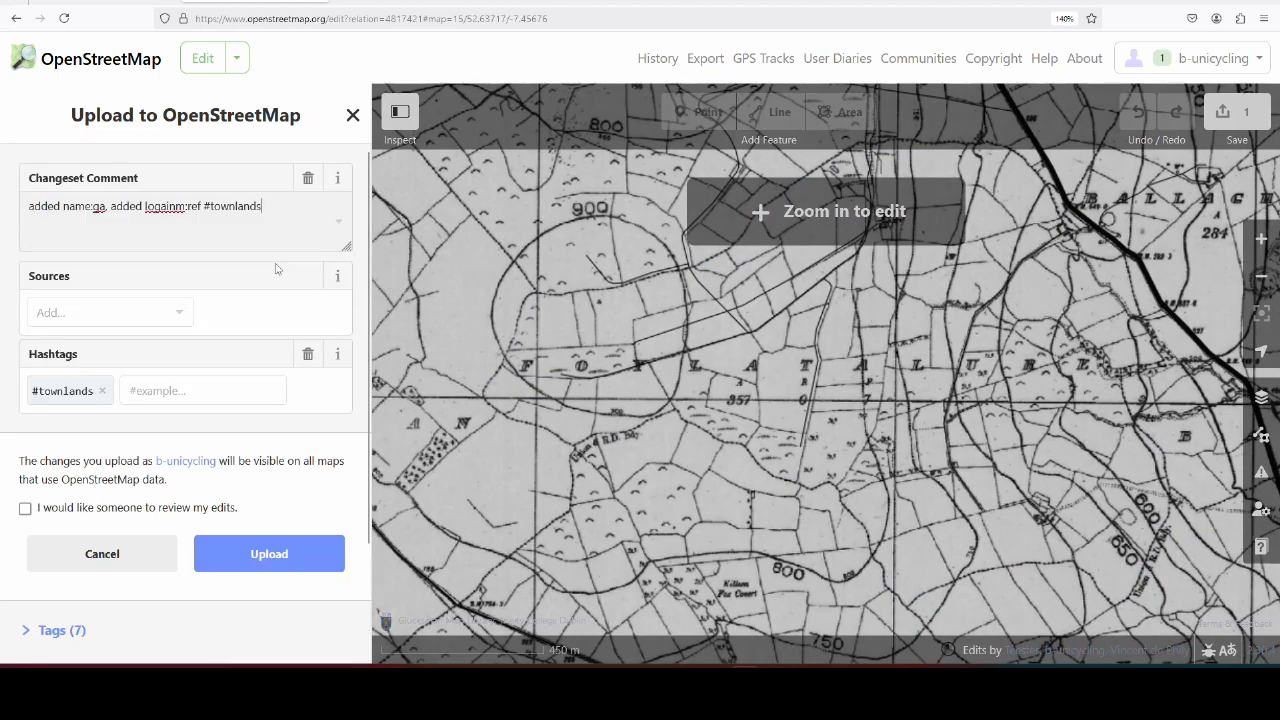
{"action": "left_click", "coordinate": [109, 311]}
{"action": "type", "text": "logainm.ie"}
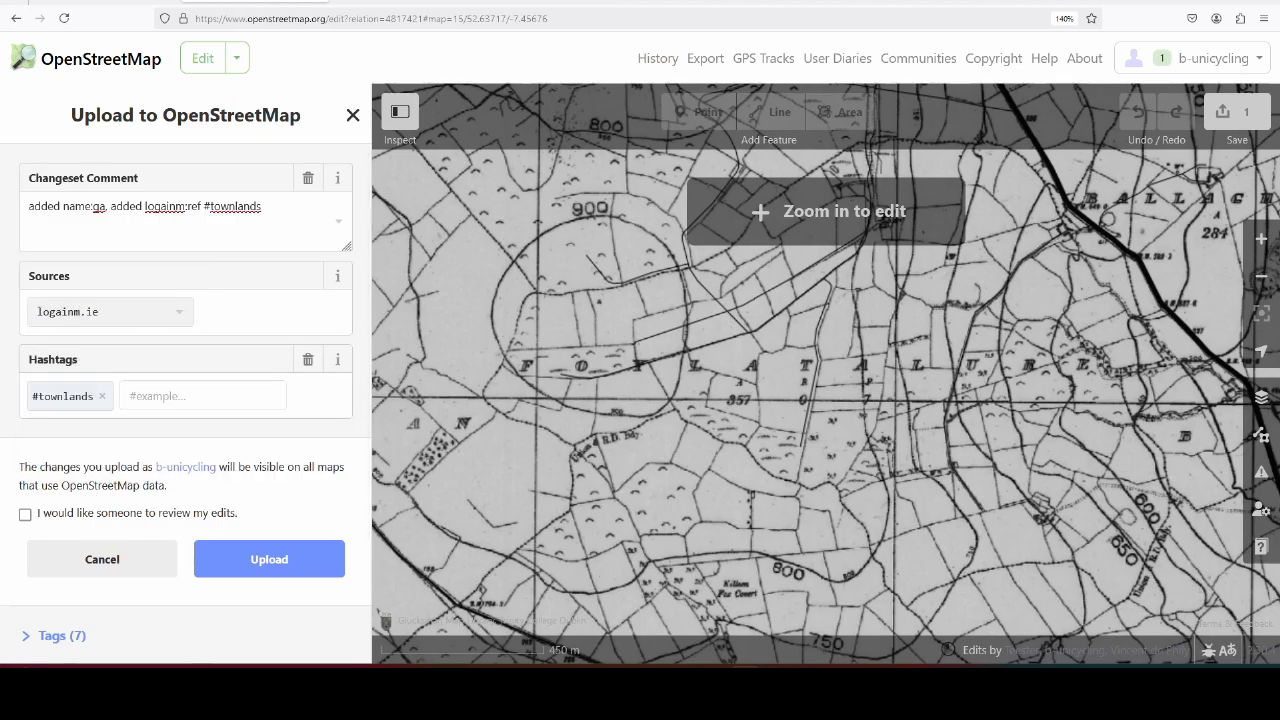
{"action": "left_click", "coordinate": [285, 562]}
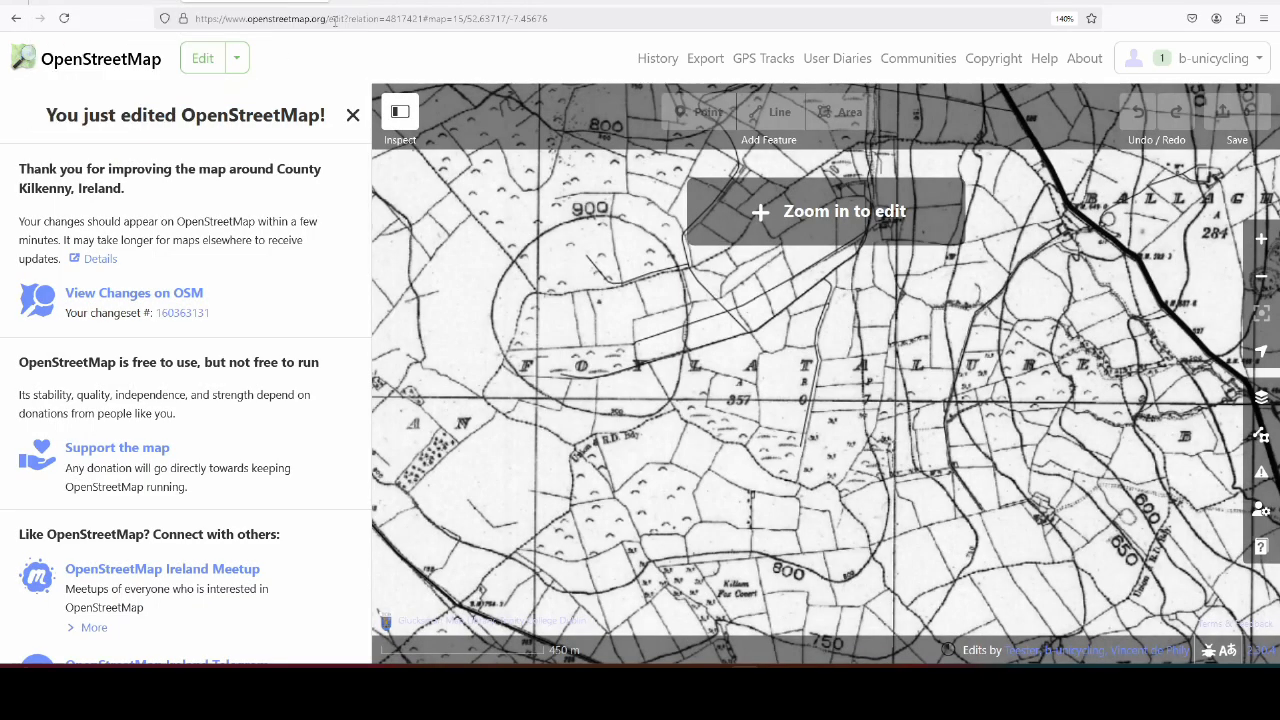
Switch to overpass turbo and examine the distribution of townlands in County Kilkenny that are not linked to logainm.
{"action": "left_click", "coordinate": [324, 1]}
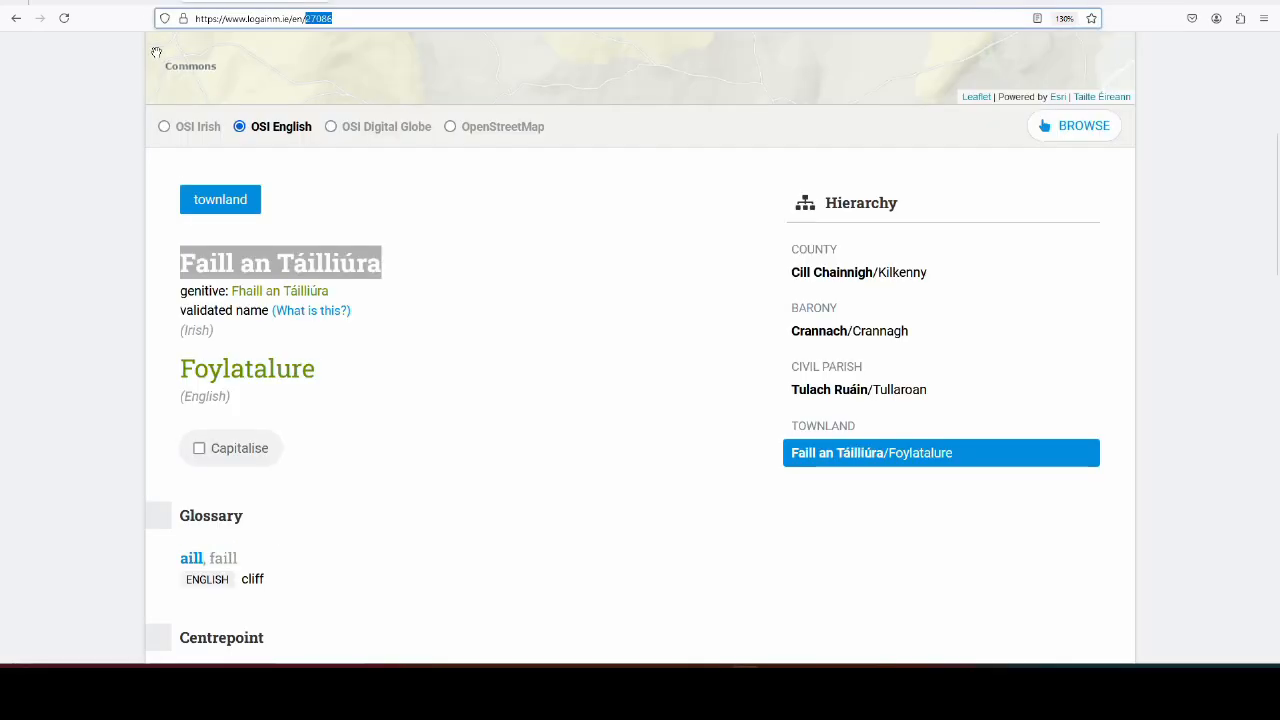
{"action": "left_click", "coordinate": [120, 2]}
{"action": "scroll", "coordinate": [619, 421], "scroll_direction": "down", "scroll_amount": 3}
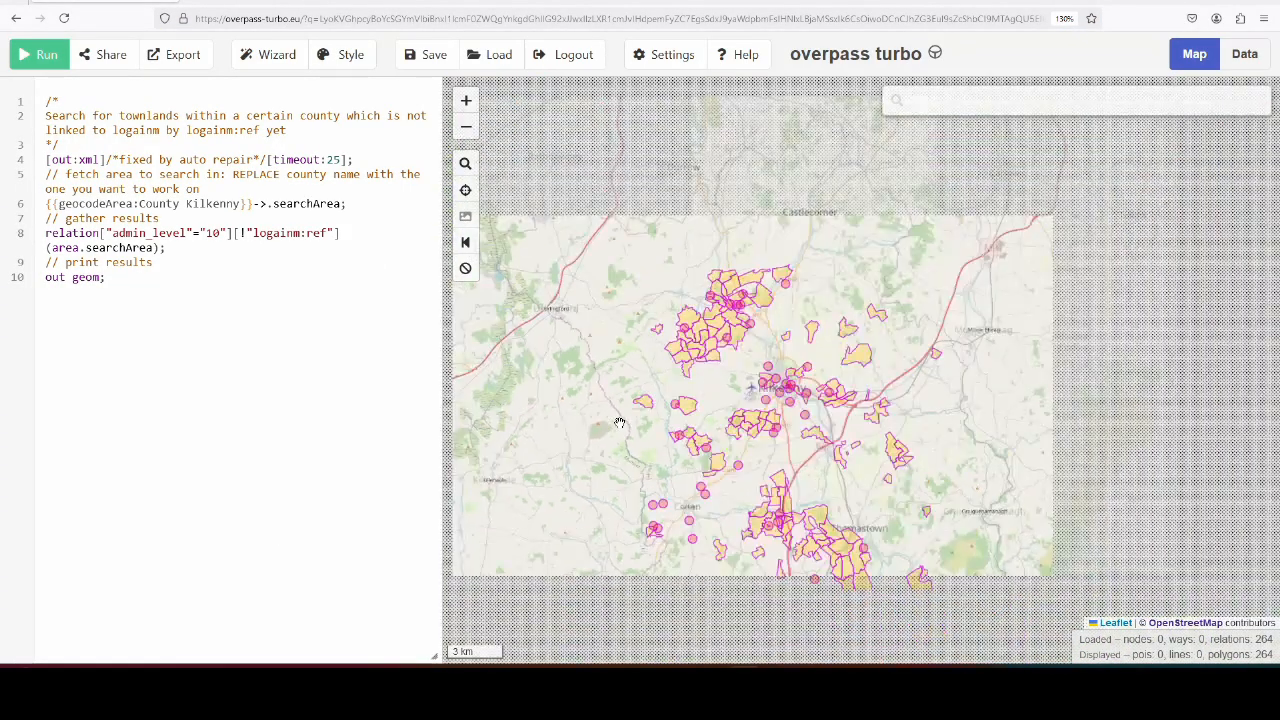
{"action": "left_click_drag", "start_coordinate": [562, 486], "coordinate": [558, 400]}
{"action": "scroll", "coordinate": [792, 298], "scroll_direction": "up", "scroll_amount": 2}
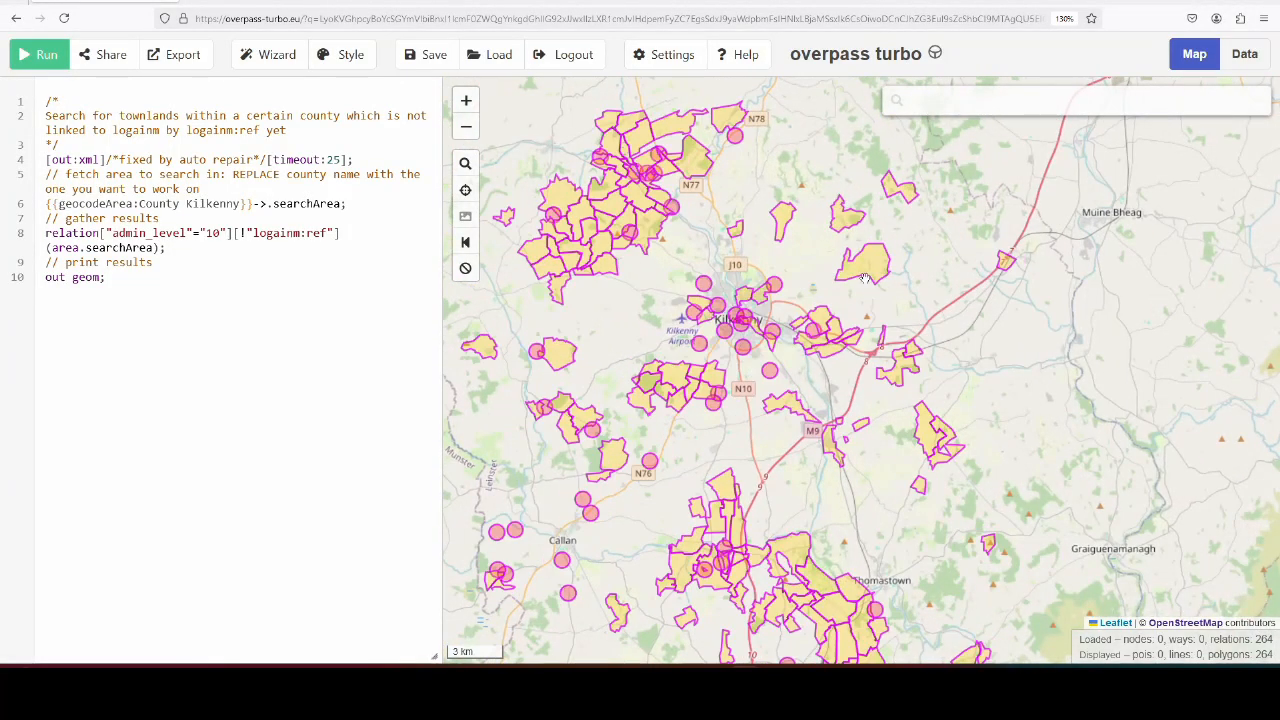
{"action": "left_click", "coordinate": [870, 278]}
{"action": "left_click", "coordinate": [950, 308]}
{"action": "scroll", "coordinate": [770, 298], "scroll_direction": "down", "scroll_amount": 1}
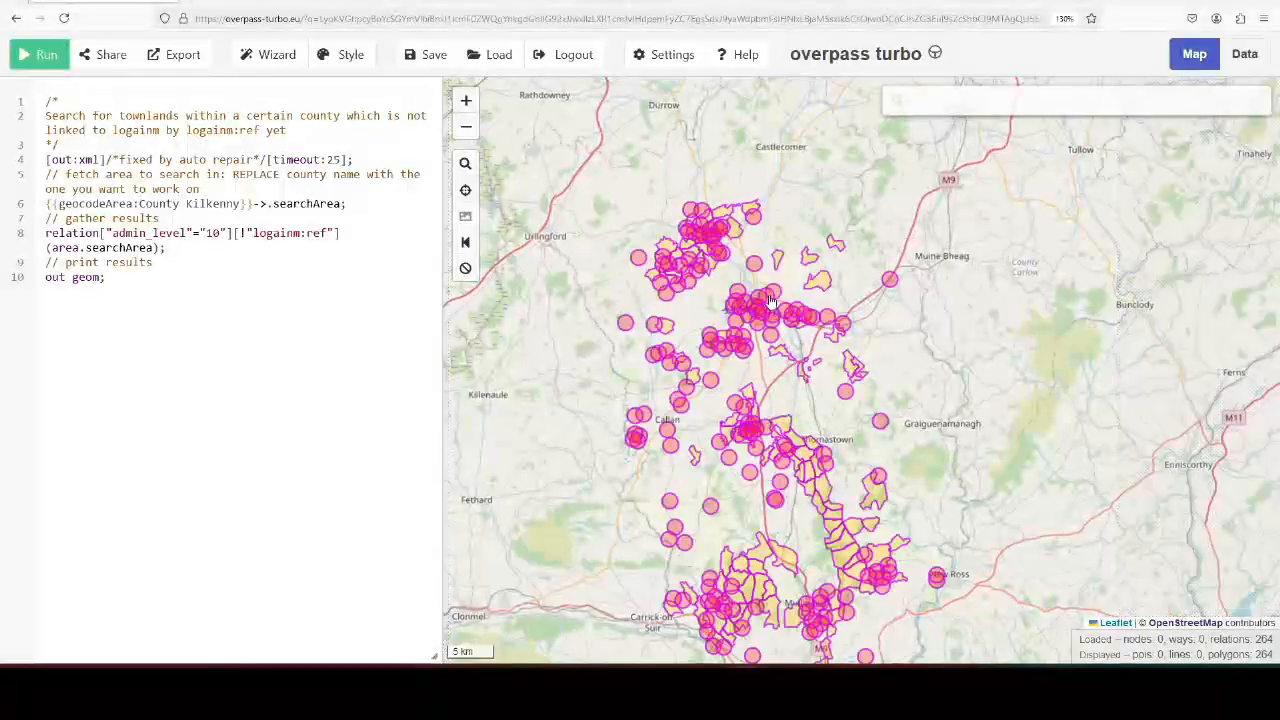
{"action": "scroll", "coordinate": [628, 331], "scroll_direction": "up", "scroll_amount": 1}
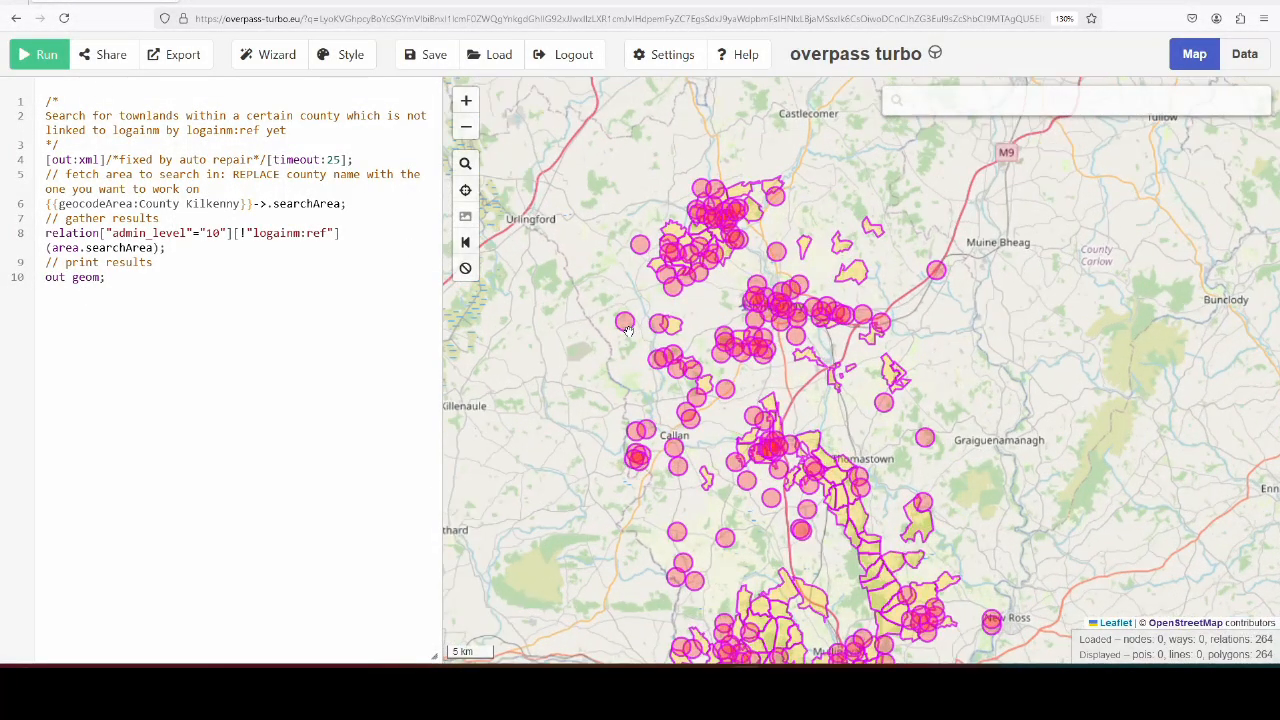
Rerun the County Kilkenny query for townlands without logainm:ref, accepting the large data result.
{"action": "left_click", "coordinate": [48, 55]}
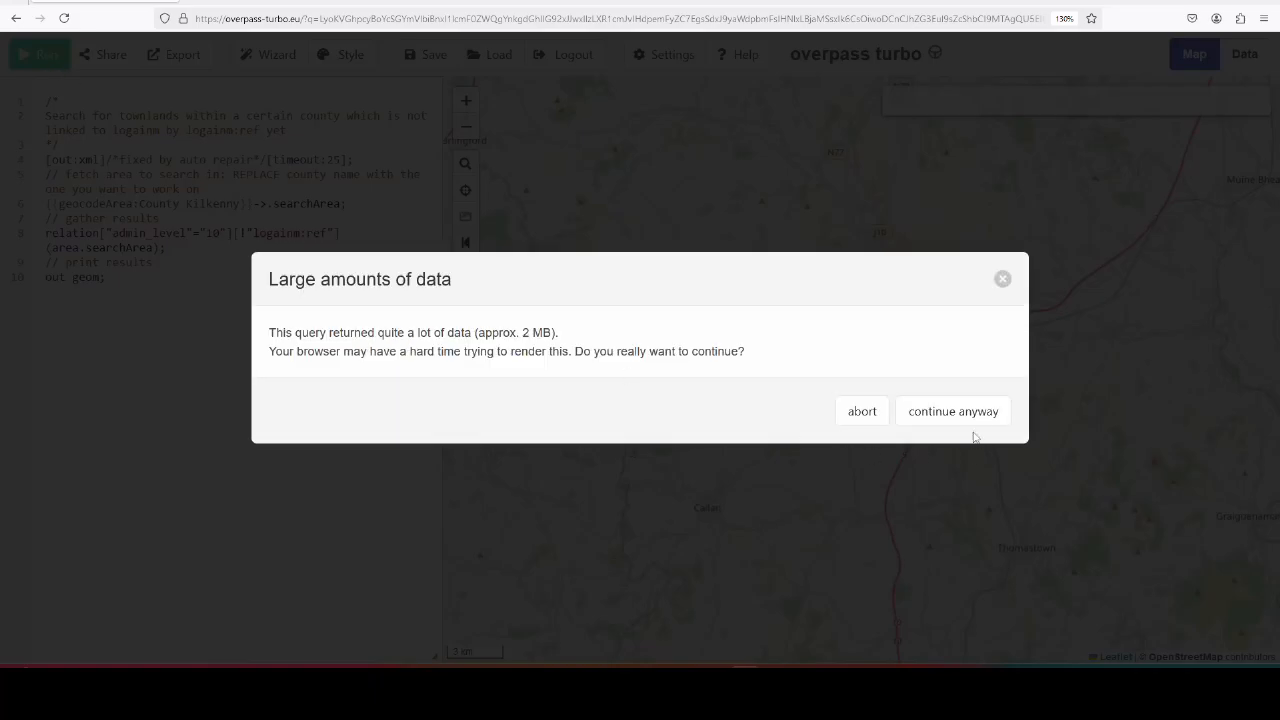
{"action": "left_click", "coordinate": [974, 415]}
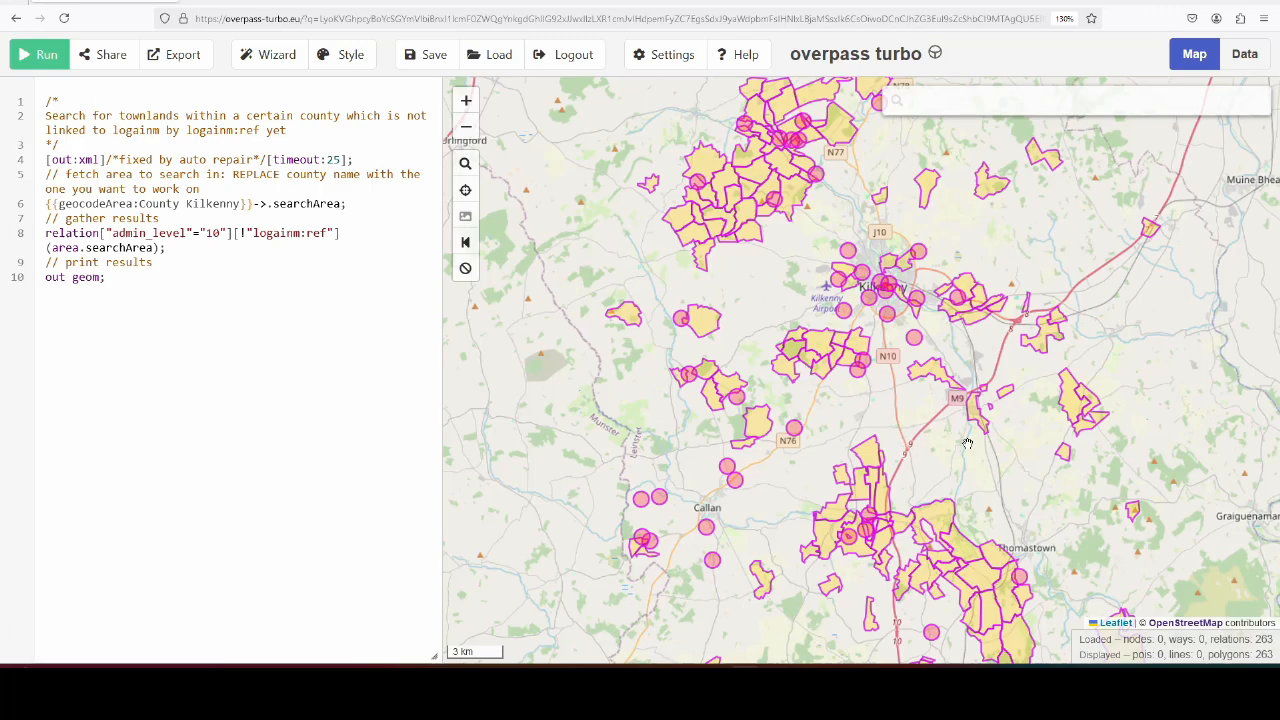
{"action": "scroll", "coordinate": [800, 397], "scroll_direction": "down", "scroll_amount": 1}
{"action": "left_click_drag", "start_coordinate": [1034, 498], "coordinate": [983, 410]}
Change the query's search area to County Carlow, run it and examine the unlinked townlands on the map.
{"action": "double_click", "coordinate": [199, 203]}
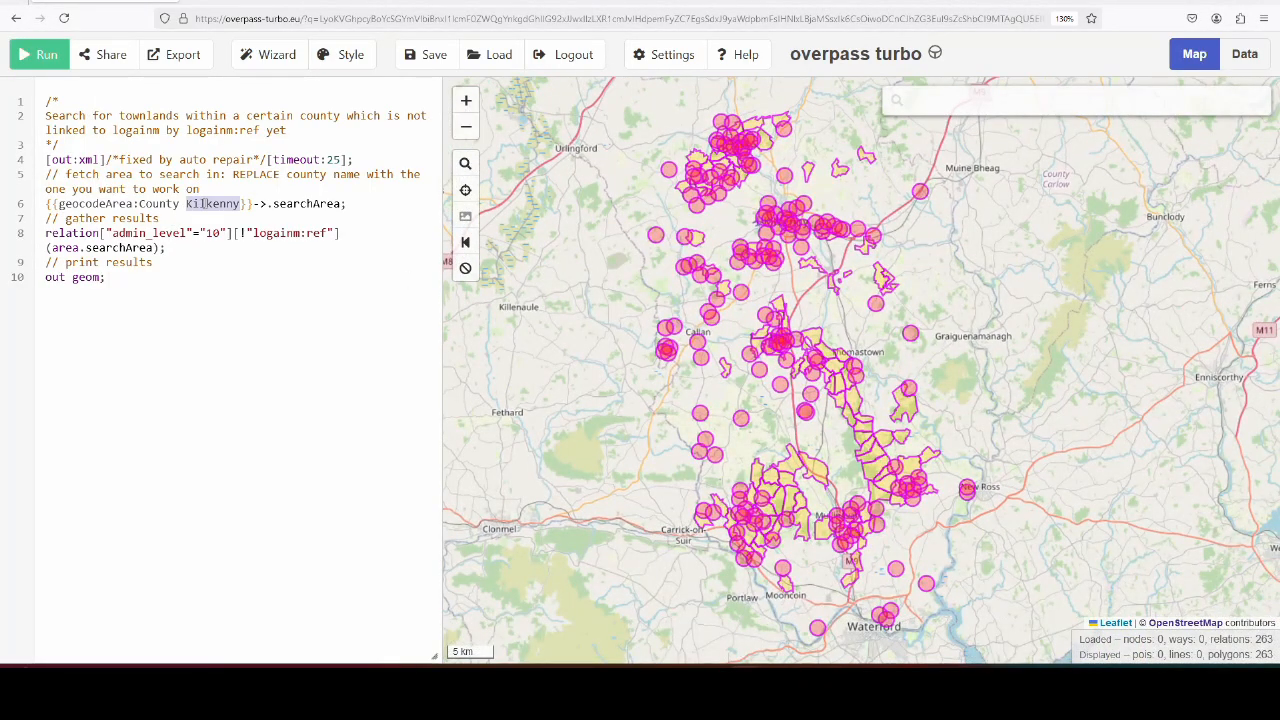
{"action": "type", "text": "Carlow"}
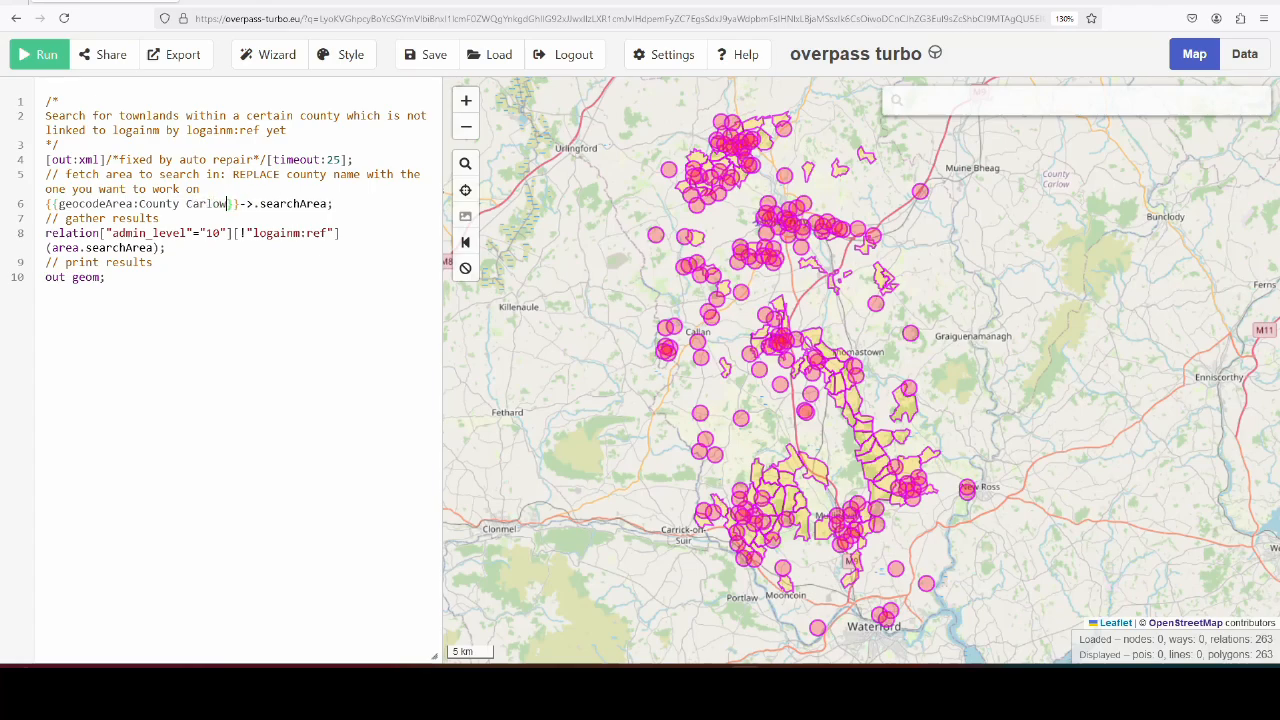
{"action": "left_click", "coordinate": [30, 57]}
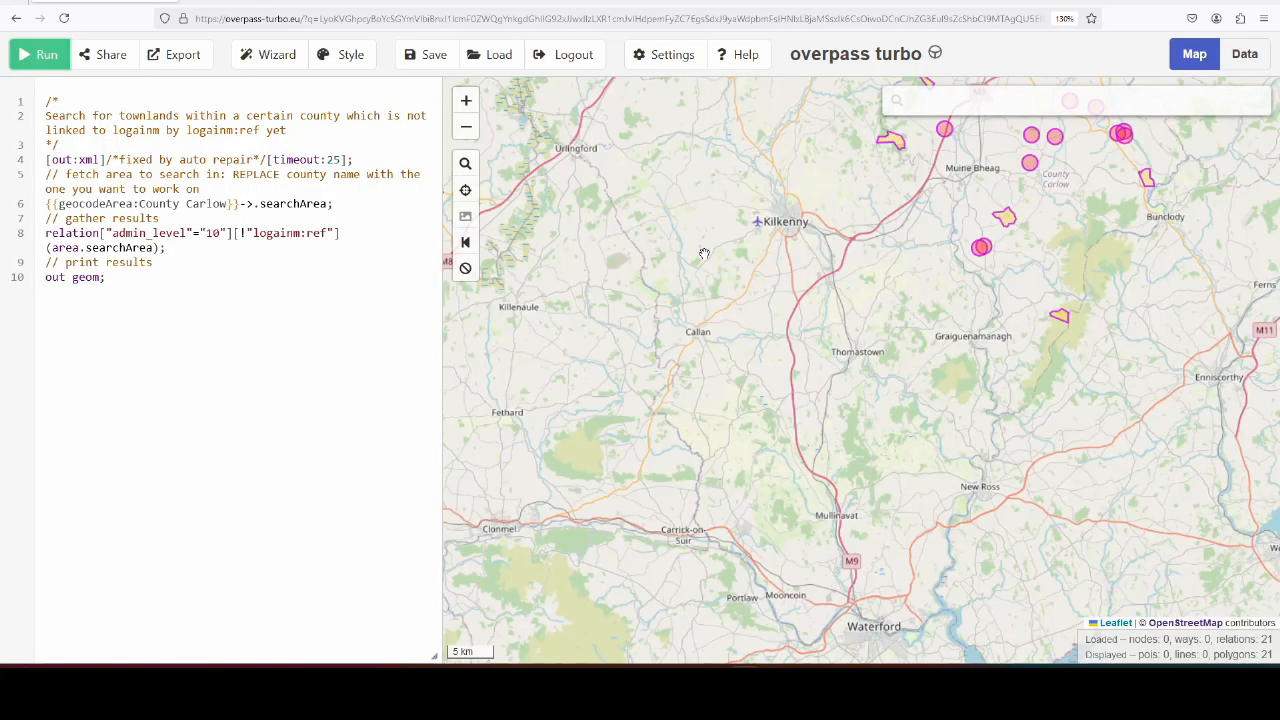
{"action": "left_click_drag", "start_coordinate": [704, 254], "coordinate": [563, 395]}
{"action": "left_click_drag", "start_coordinate": [734, 312], "coordinate": [675, 386]}
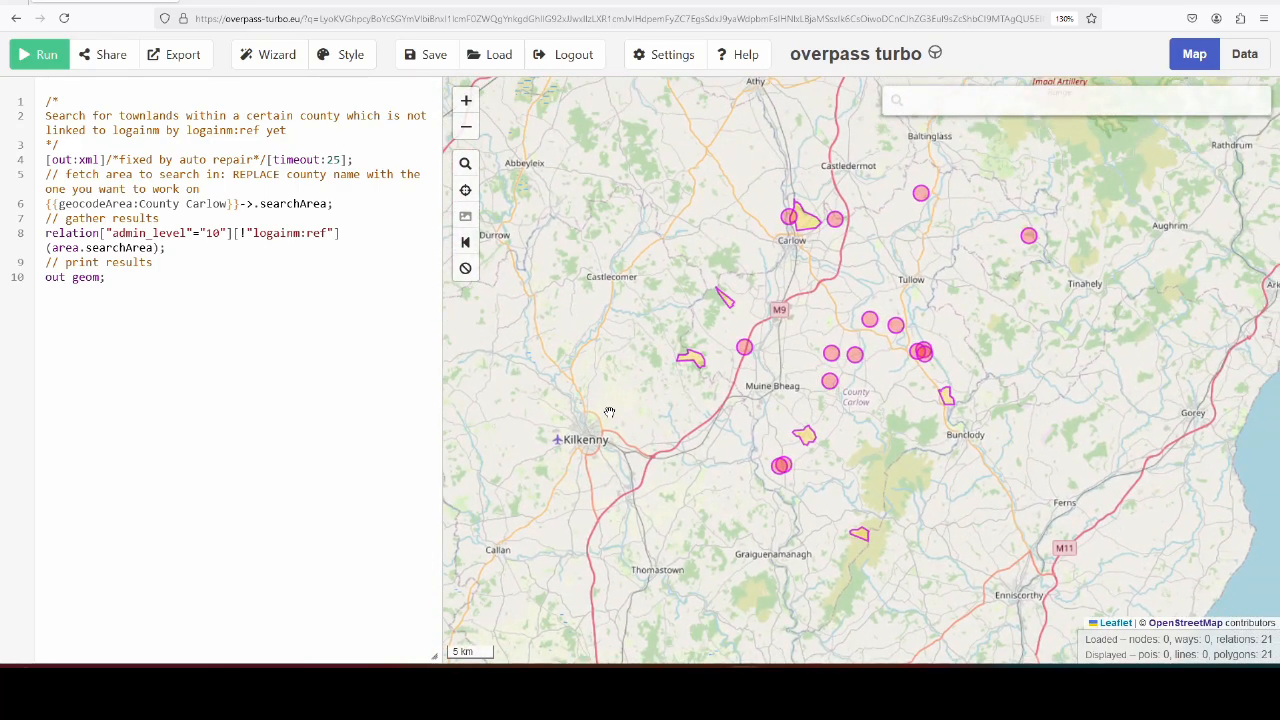
{"action": "left_click_drag", "start_coordinate": [598, 422], "coordinate": [710, 333]}
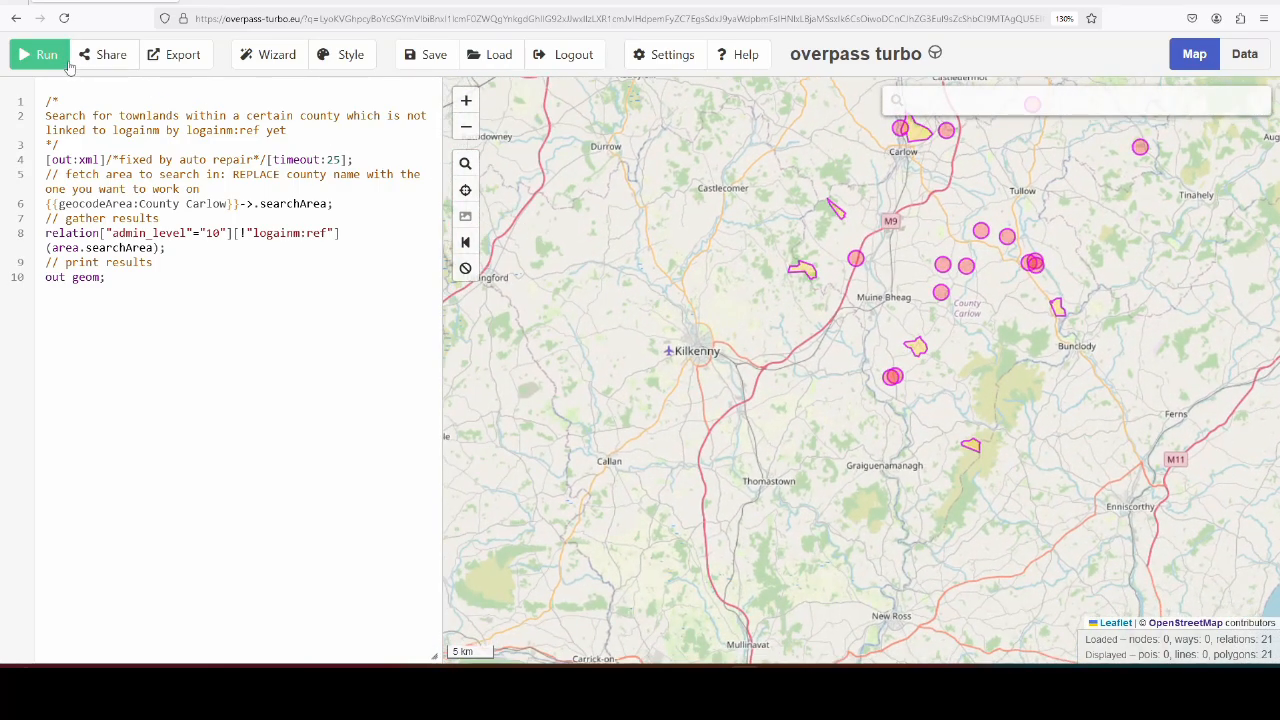
Set the query's search area back to County Kilkenny and run it, accepting the large data result.
{"action": "double_click", "coordinate": [206, 203]}
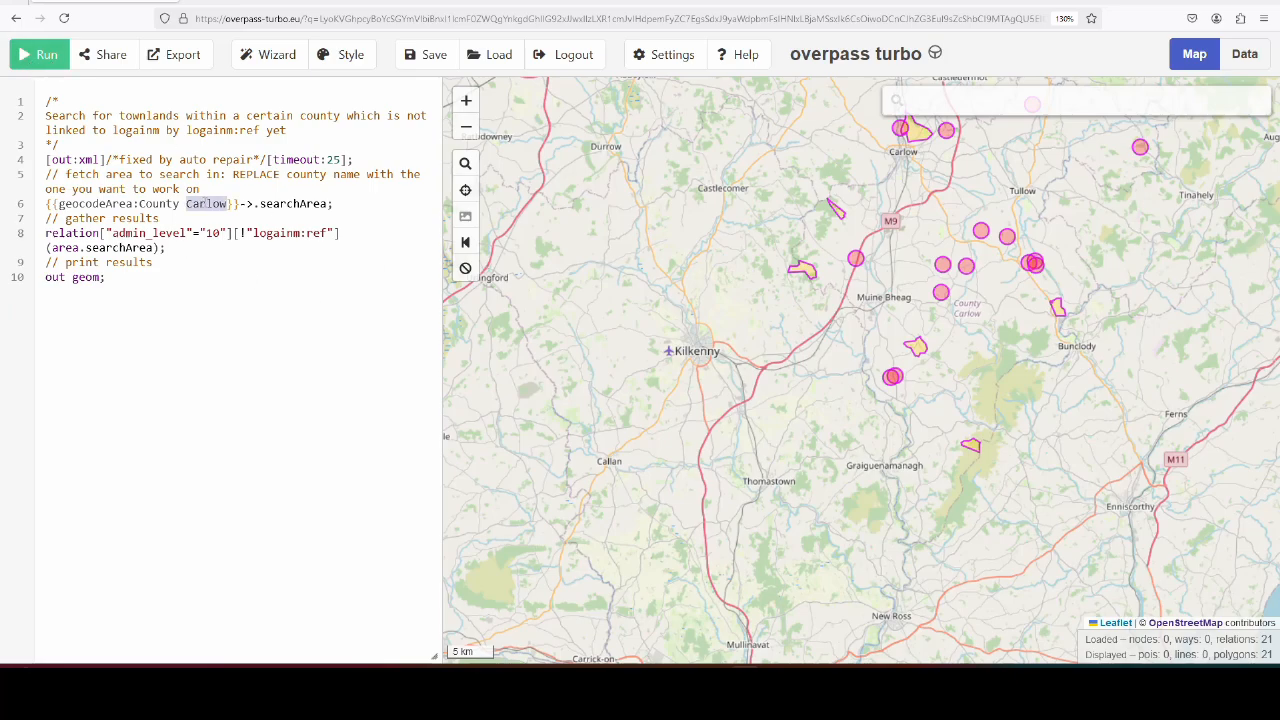
{"action": "type", "text": "Kilkenny"}
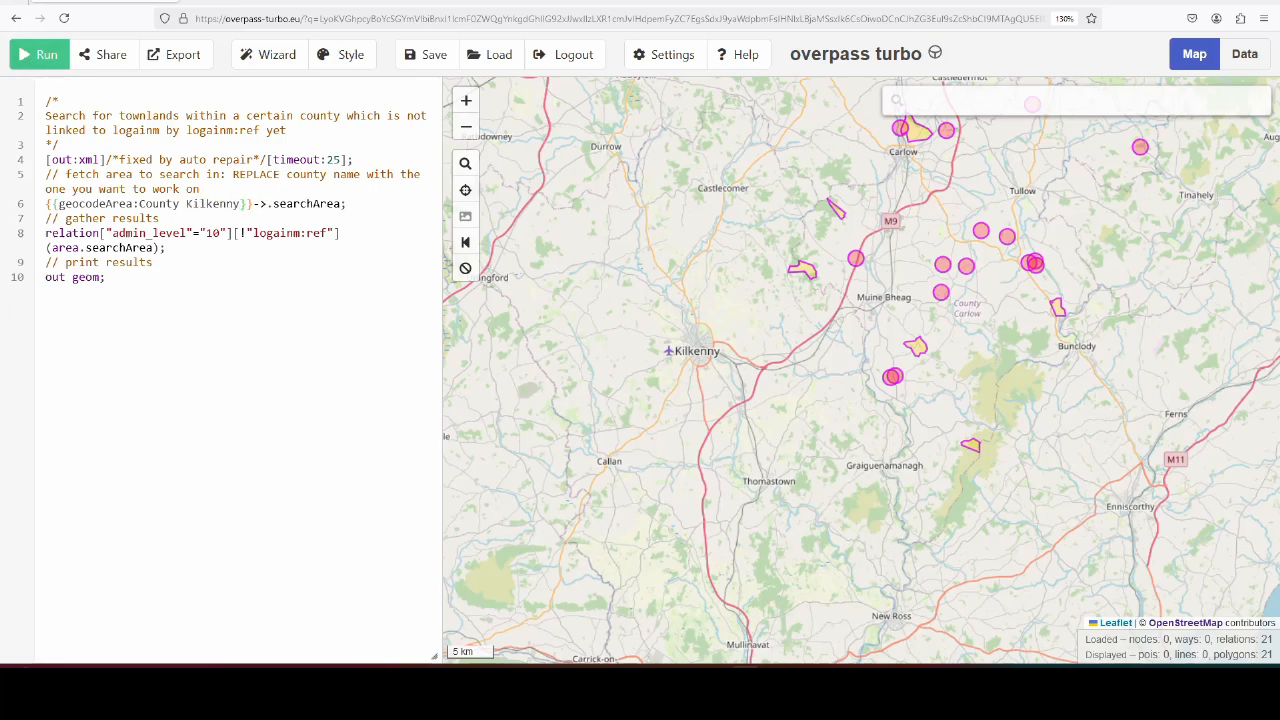
{"action": "left_click", "coordinate": [47, 59]}
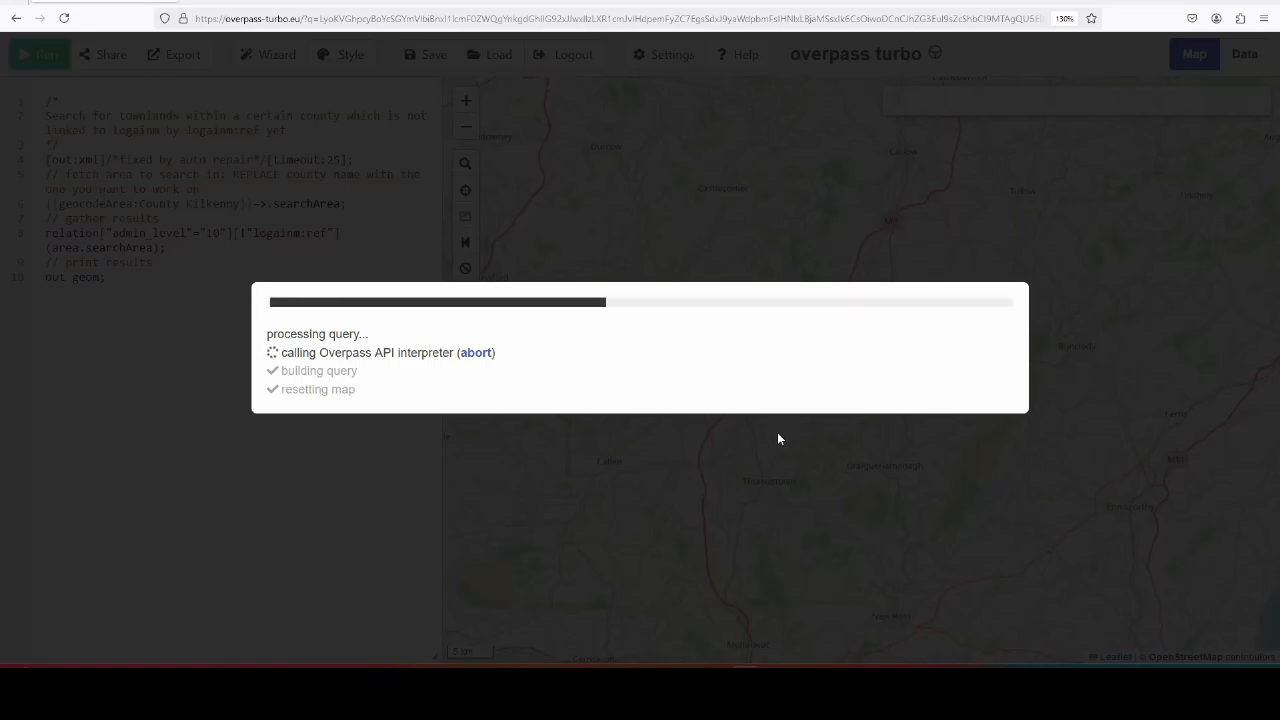
{"action": "left_click", "coordinate": [930, 413]}
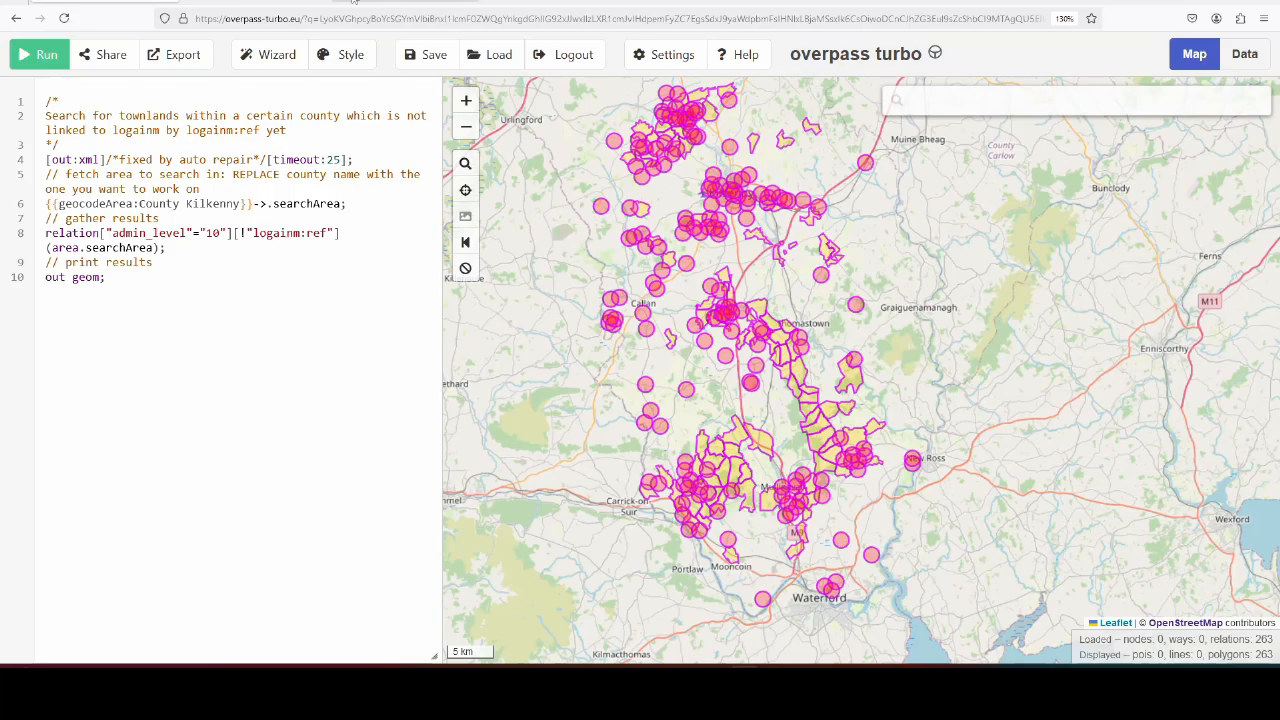
Switch to the Ballinvally search results on townlands.ie.
{"action": "left_click", "coordinate": [405, 2]}
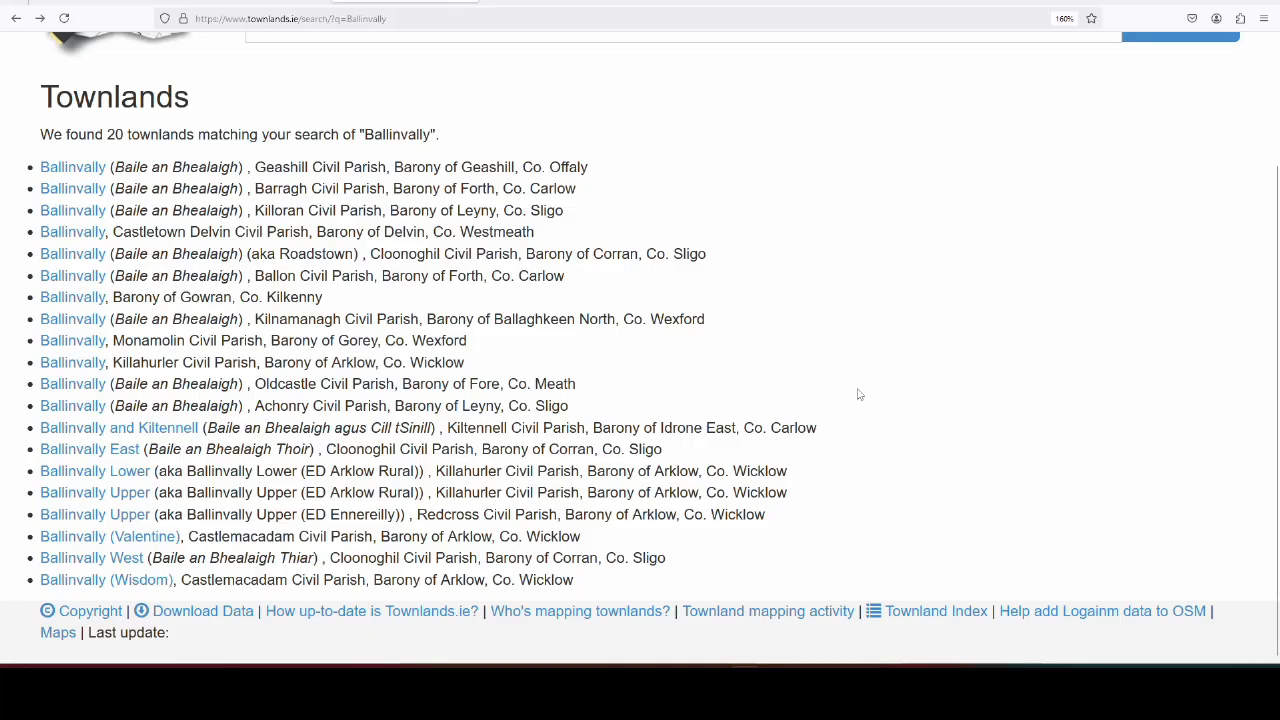